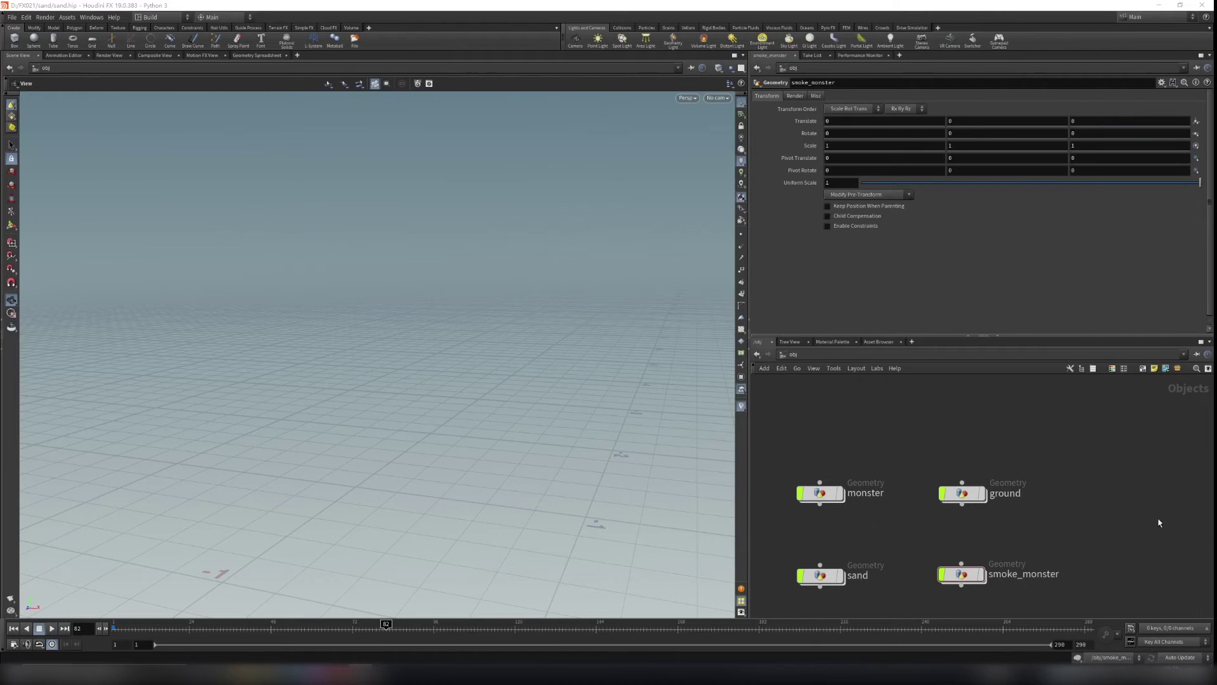
Look over the source geometry objects and the four red rndr_ render objects in the object network
middle_click_drag(1048, 504, 1074, 394)
scroll(990, 495, "down", 1)
scroll(990, 496, "down", 3)
scroll(983, 488, "up", 5)
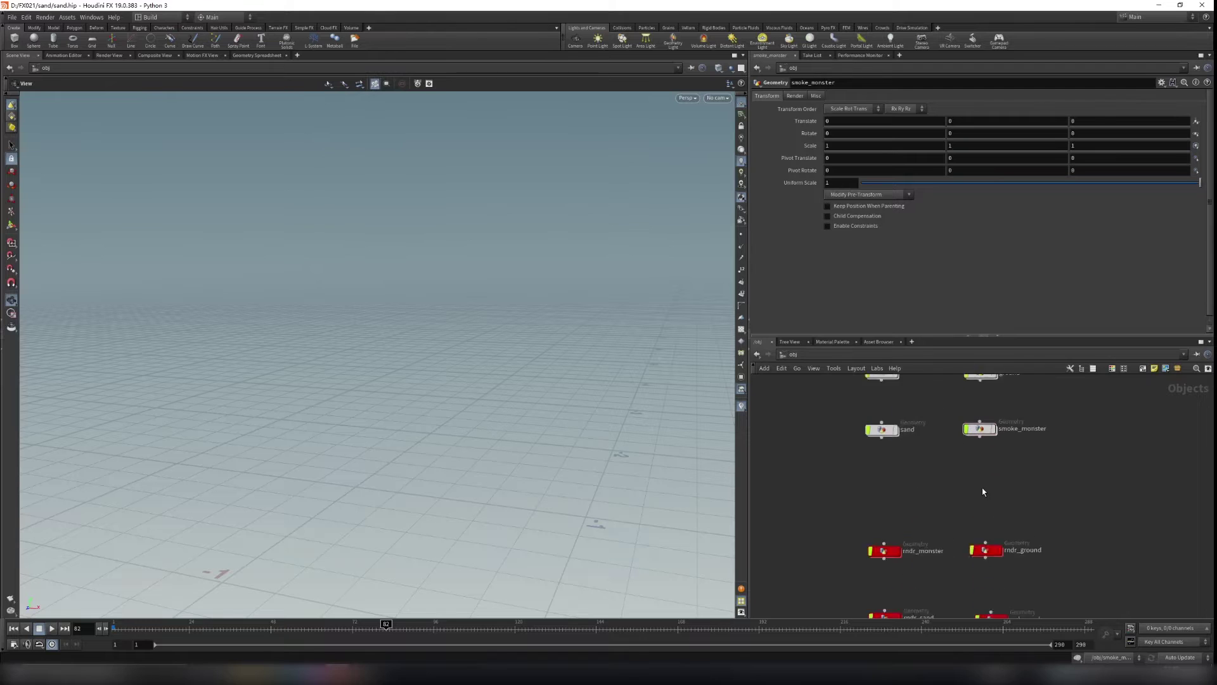
scroll(922, 508, "down", 1)
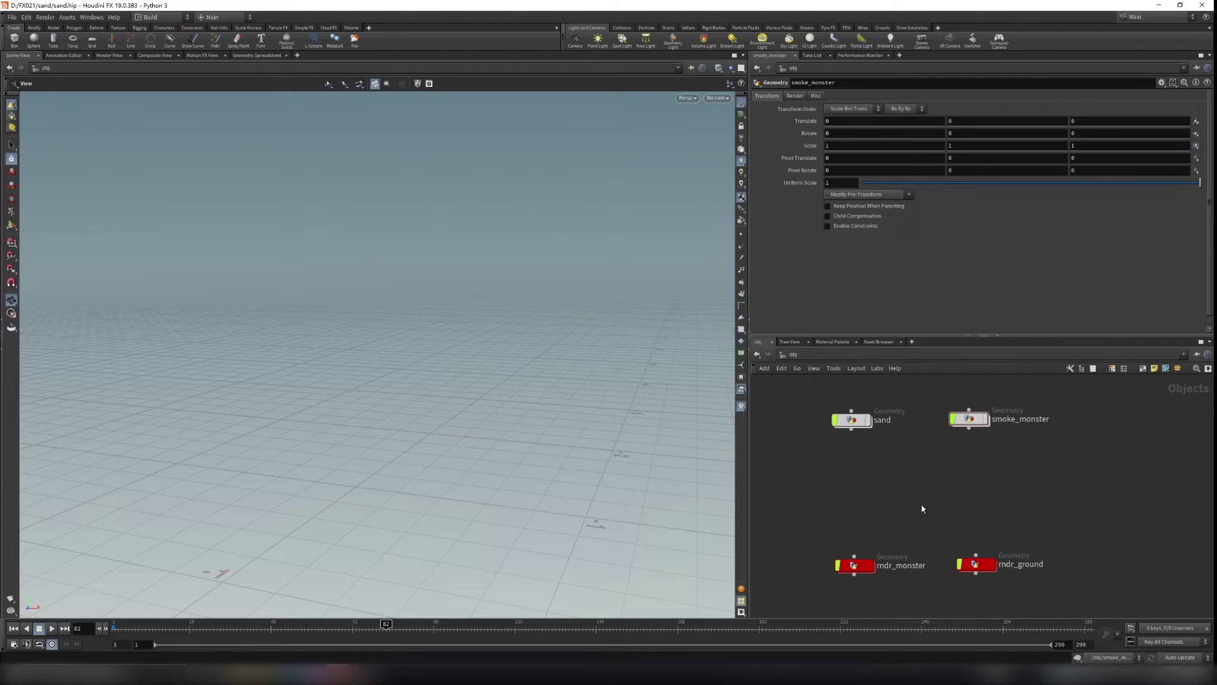
middle_click_drag(930, 489, 930, 367)
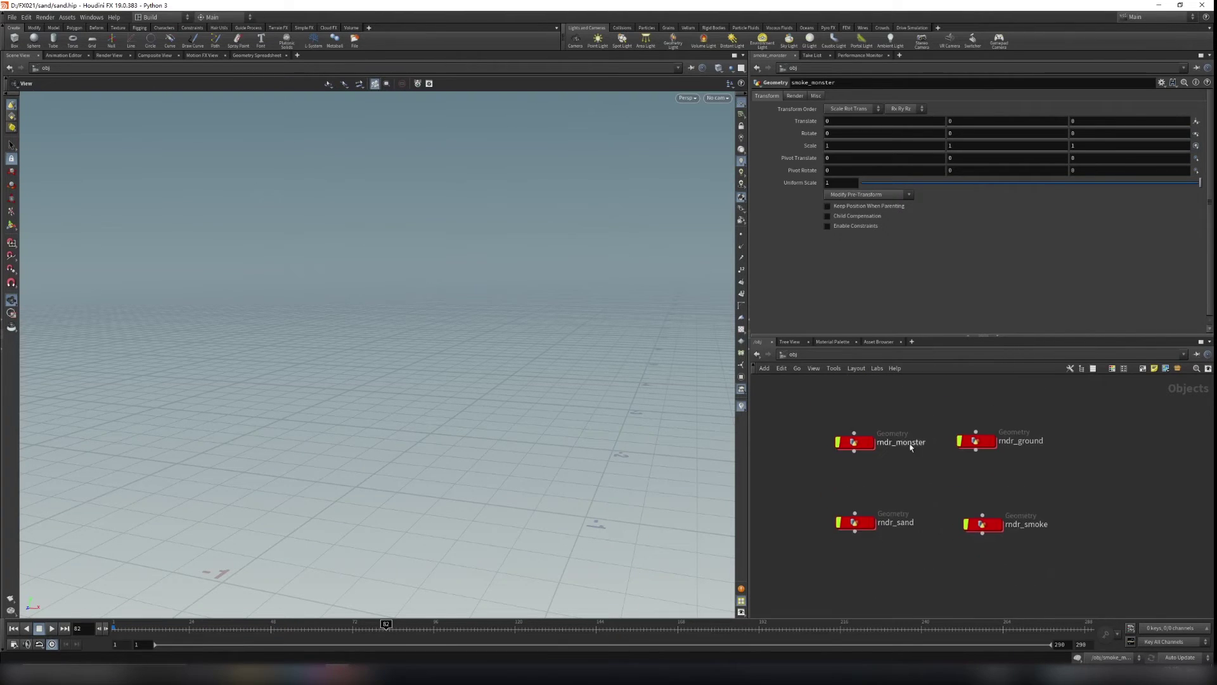
left_click(855, 443)
left_click_drag(782, 413, 1165, 590)
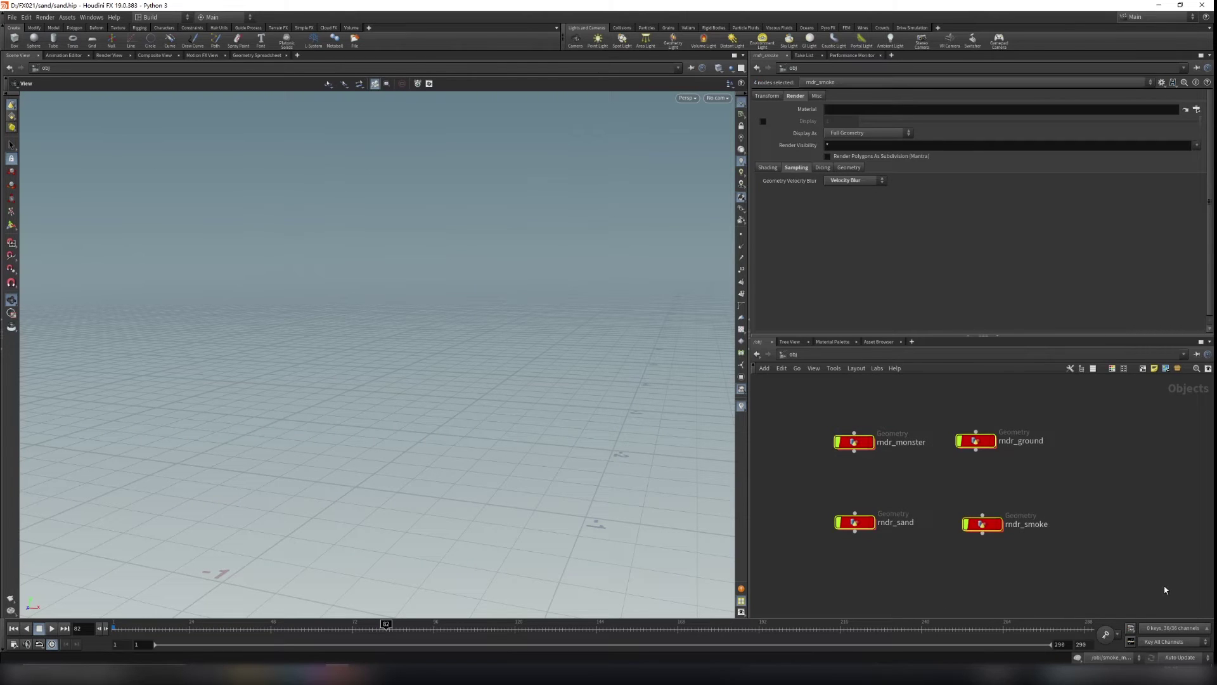
middle_click_drag(925, 485, 933, 541)
scroll(935, 543, "down", 1)
middle_click_drag(942, 444, 933, 528)
left_click_drag(793, 389, 1057, 506)
left_click(797, 368)
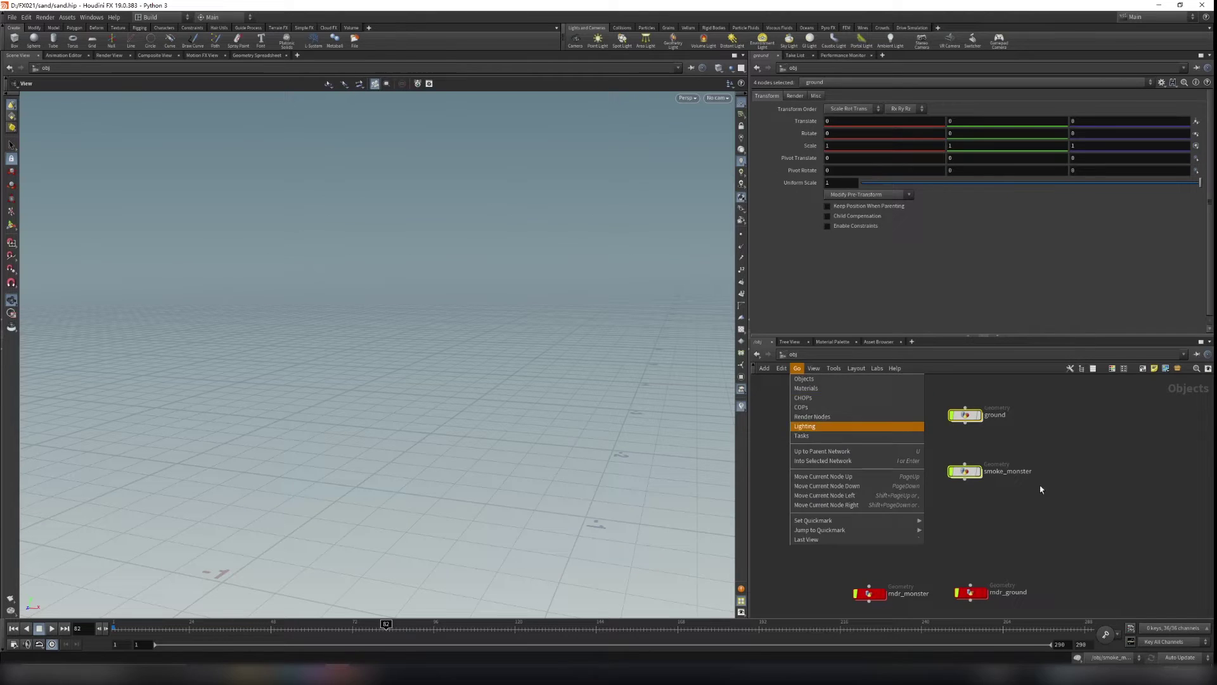
middle_click_drag(1044, 528, 1040, 467)
left_click_drag(762, 450, 1077, 610)
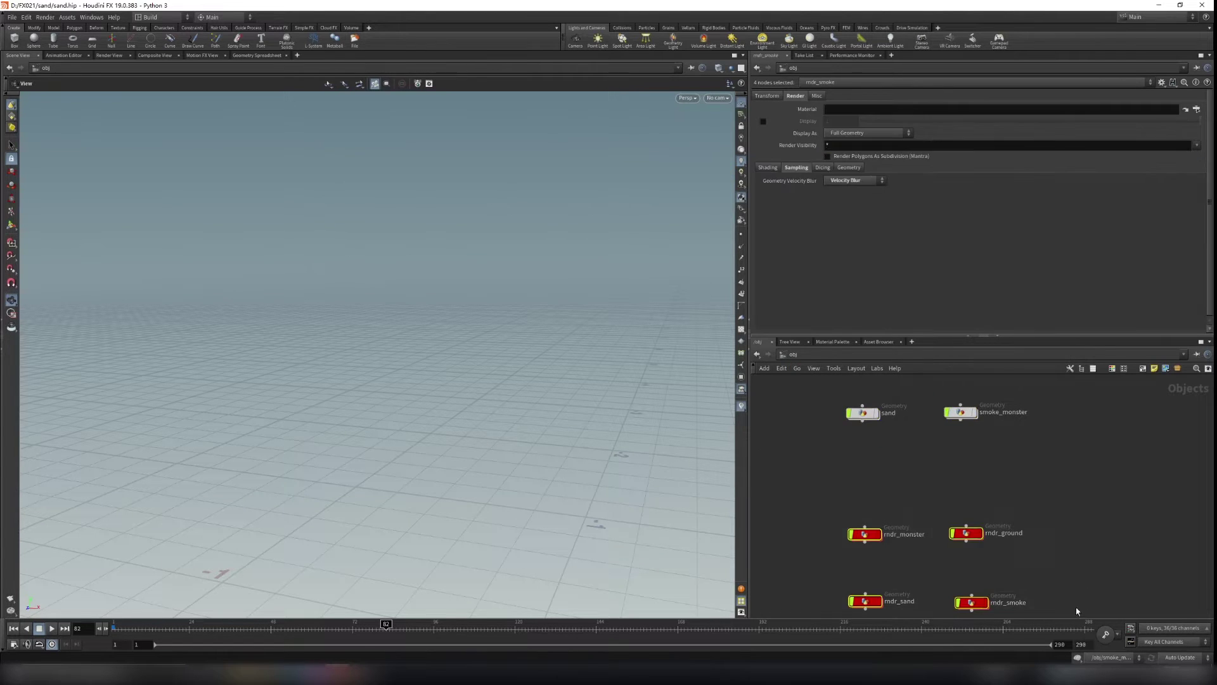
scroll(1000, 547, "down", 1)
middle_click_drag(947, 539, 995, 510)
left_click(979, 524)
scroll(979, 523, "up", 3)
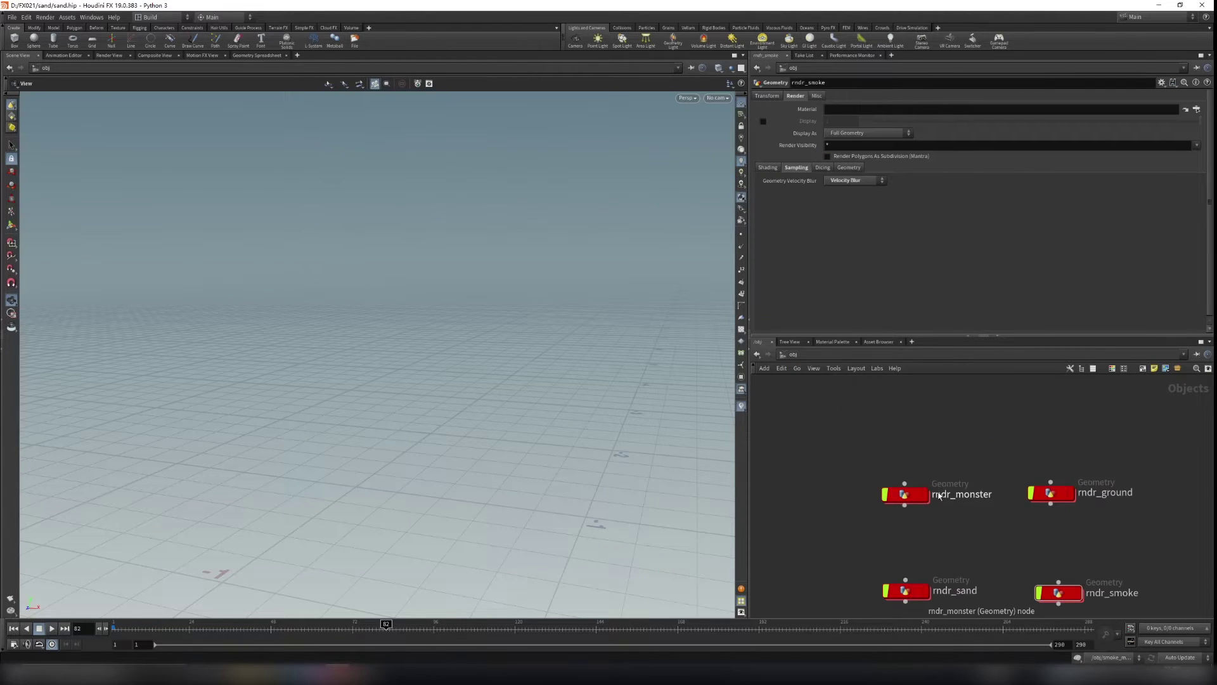
middle_click_drag(950, 556, 936, 547)
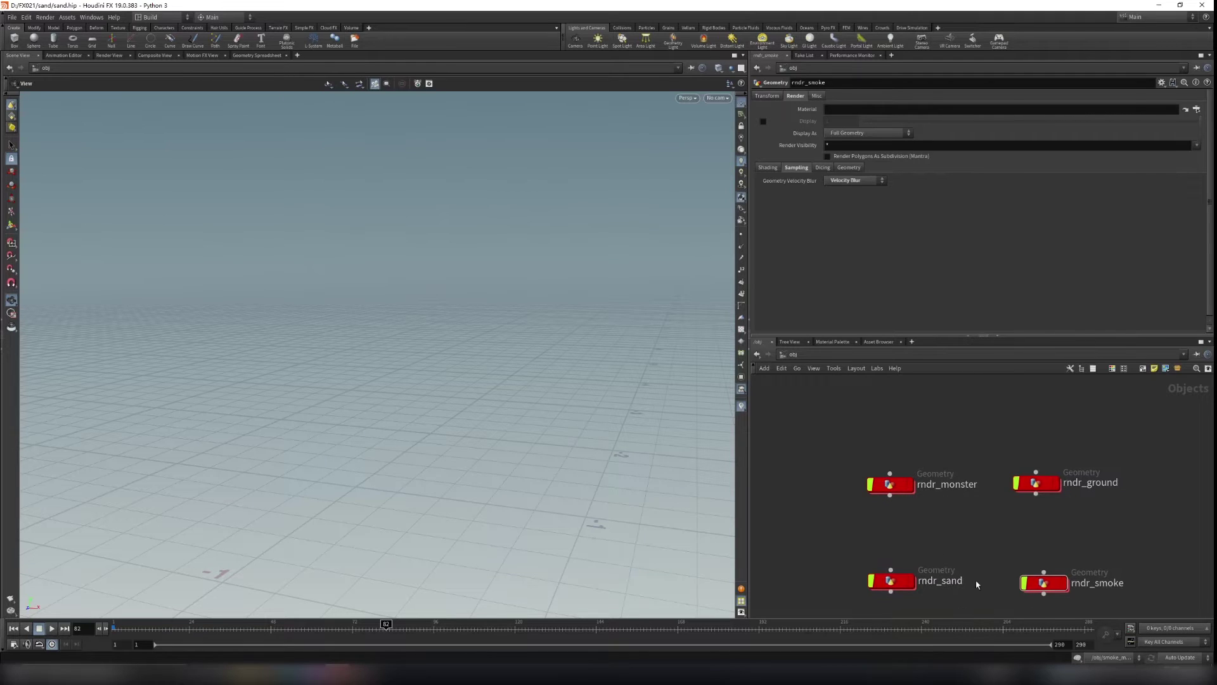
left_click_drag(843, 443, 1072, 607)
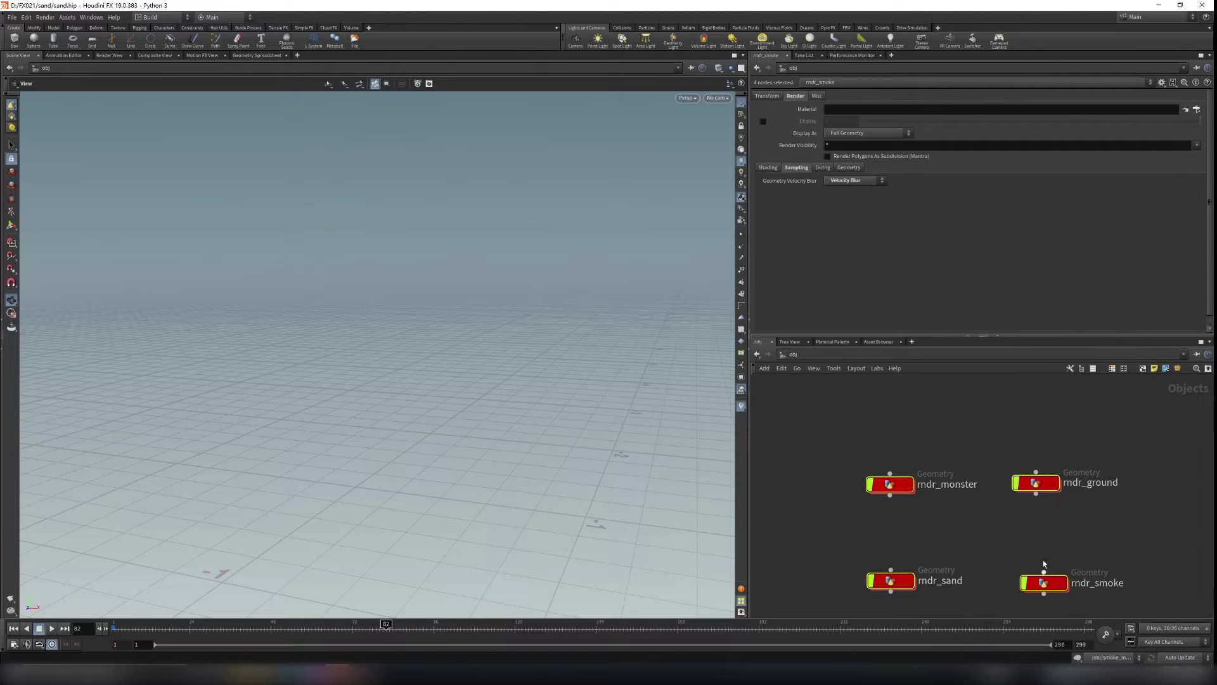
left_click(932, 509)
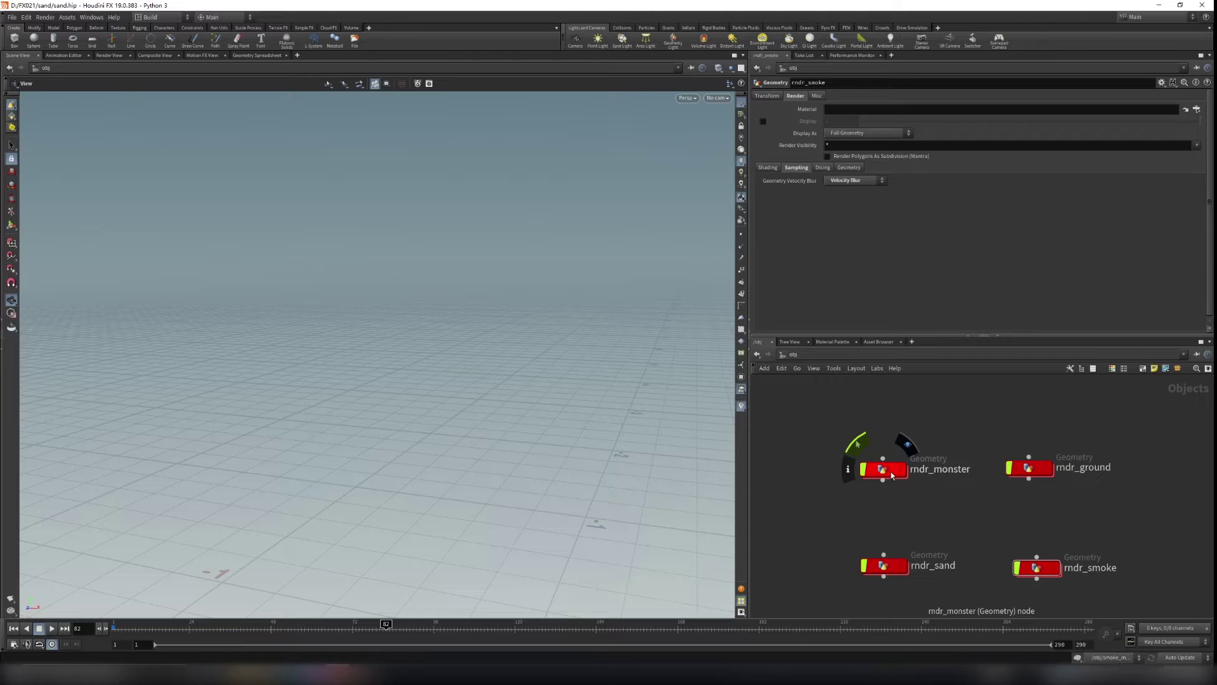
Inspect the object merge node inside rndr_monster, rndr_ground and rndr_sand, returning to the object level after each
double_click(887, 471)
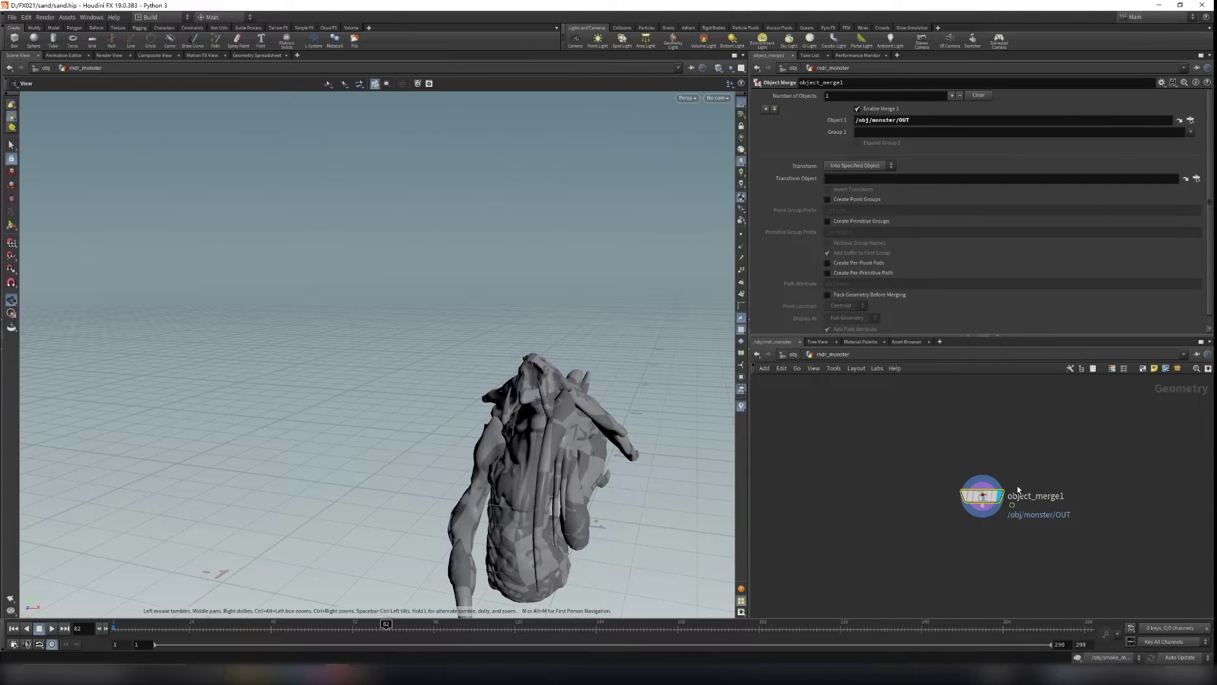
left_click(792, 354)
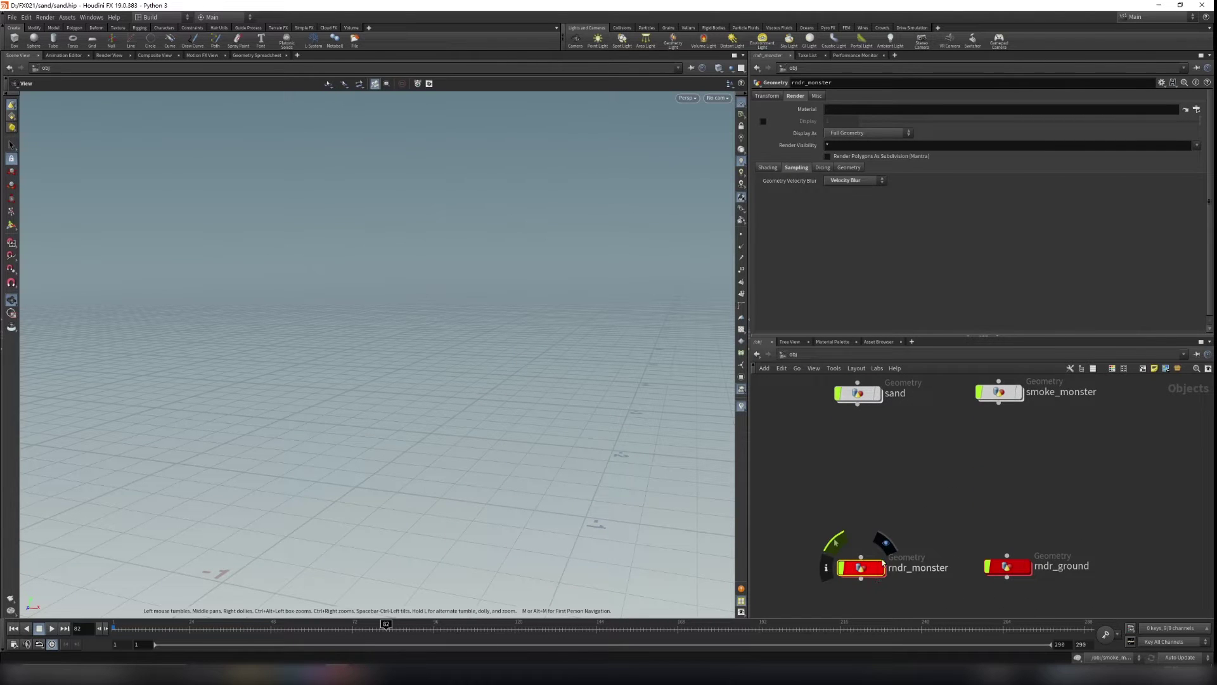
middle_click_drag(914, 458, 865, 427)
double_click(959, 536)
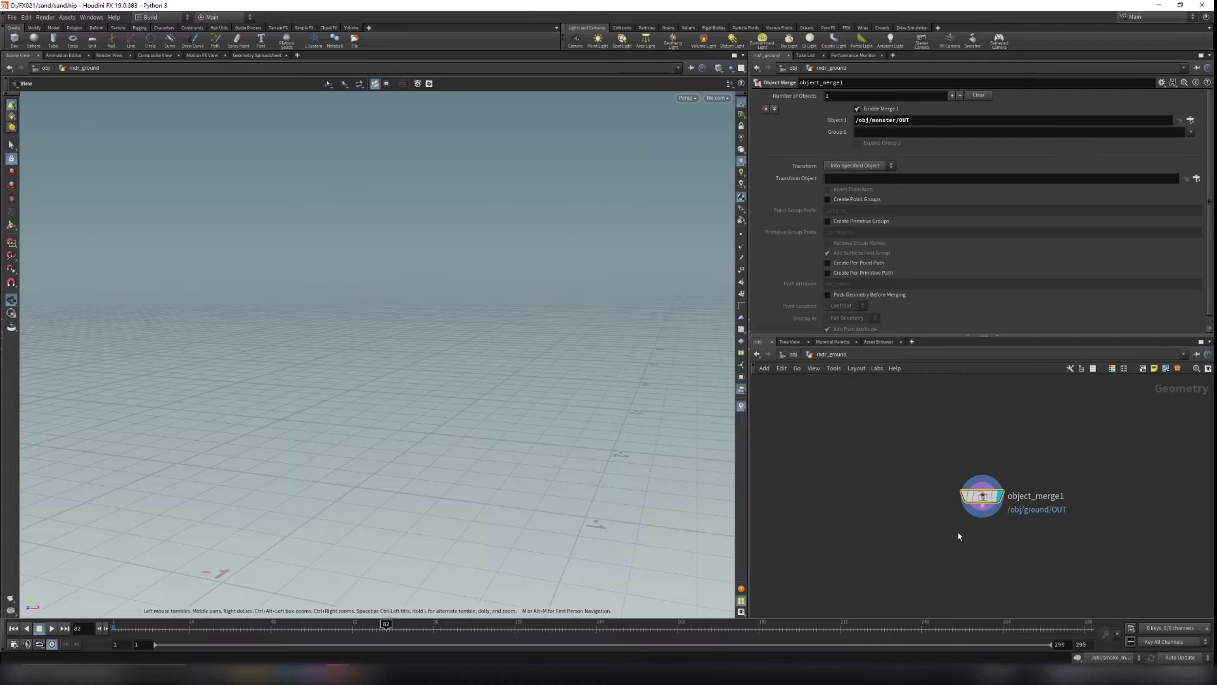
left_click(792, 354)
middle_click_drag(916, 494, 957, 387)
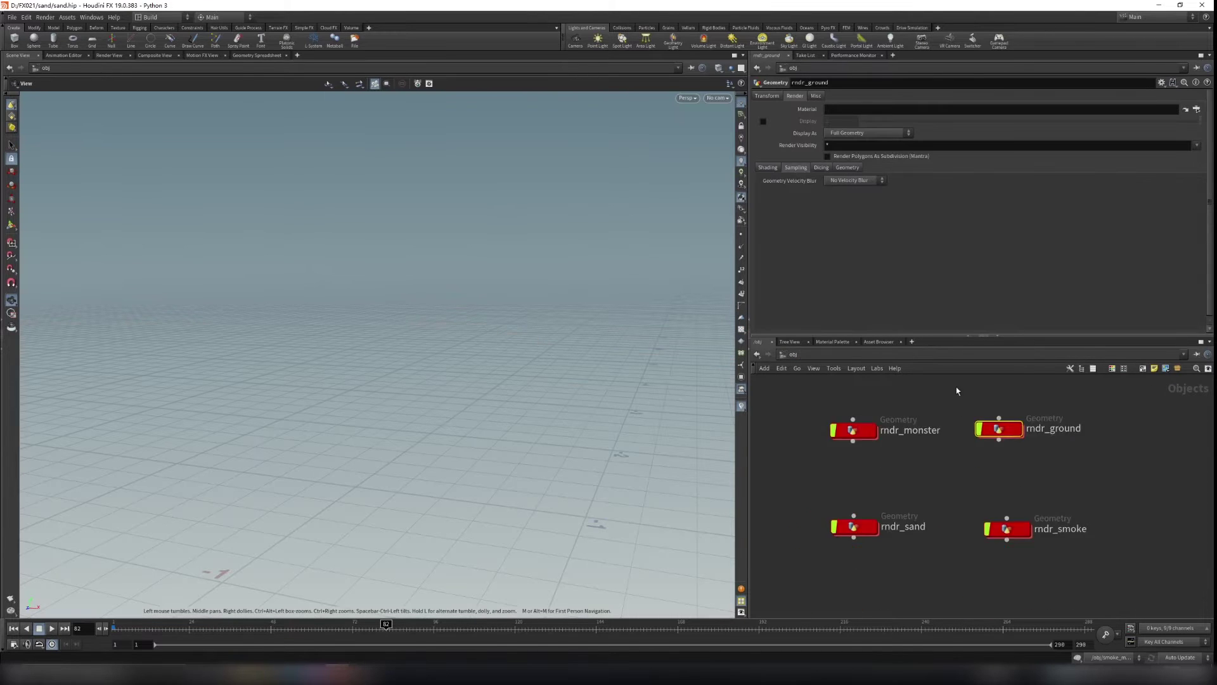
scroll(956, 388, "down", 2)
scroll(927, 480, "up", 4)
double_click(845, 491)
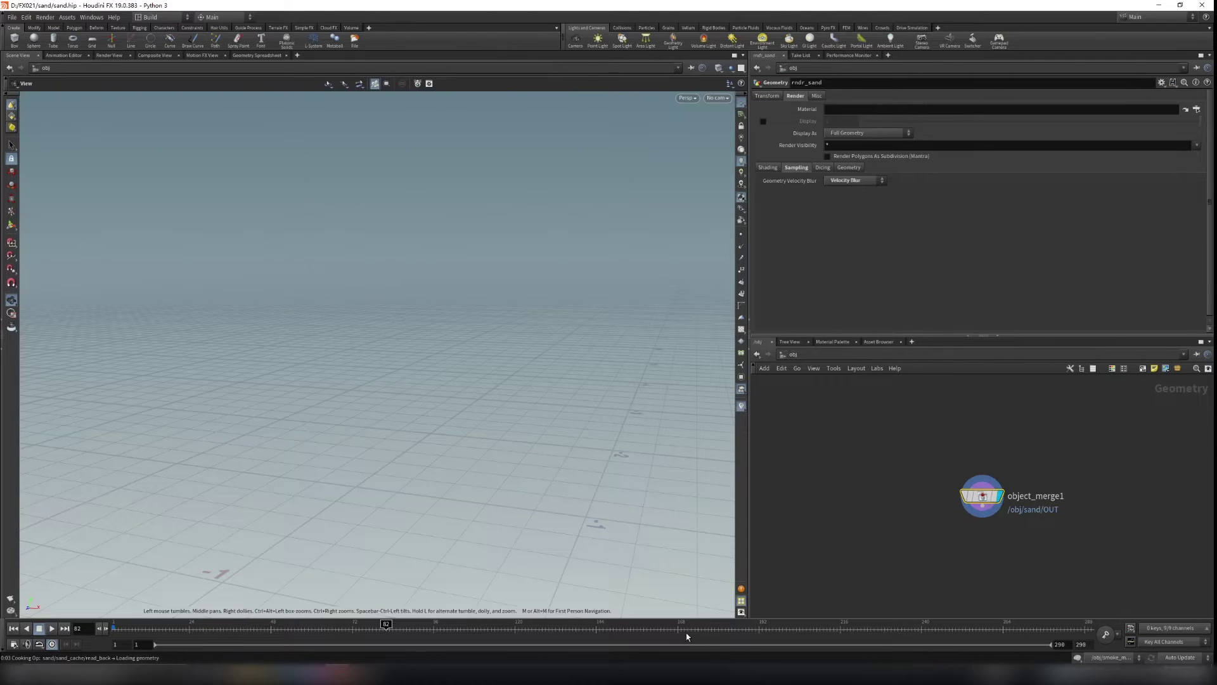
left_click(792, 355)
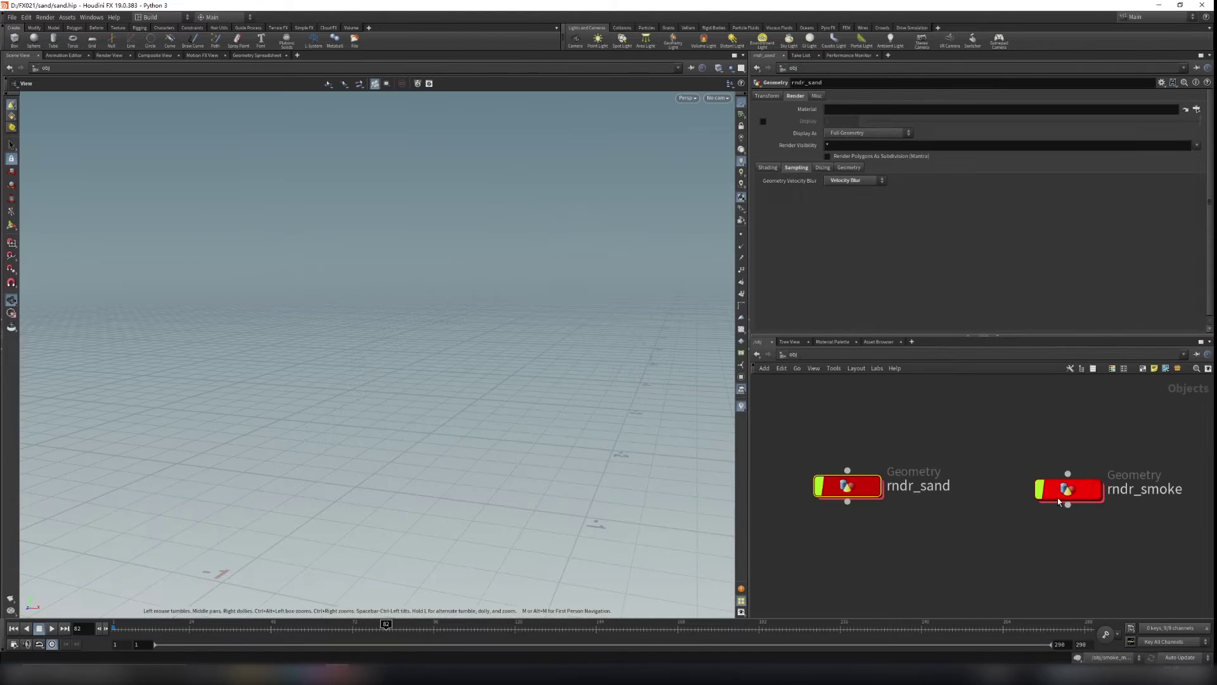
Delete the convert node inside rndr_smoke, leaving only its object merge, and return to the object level
double_click(1069, 489)
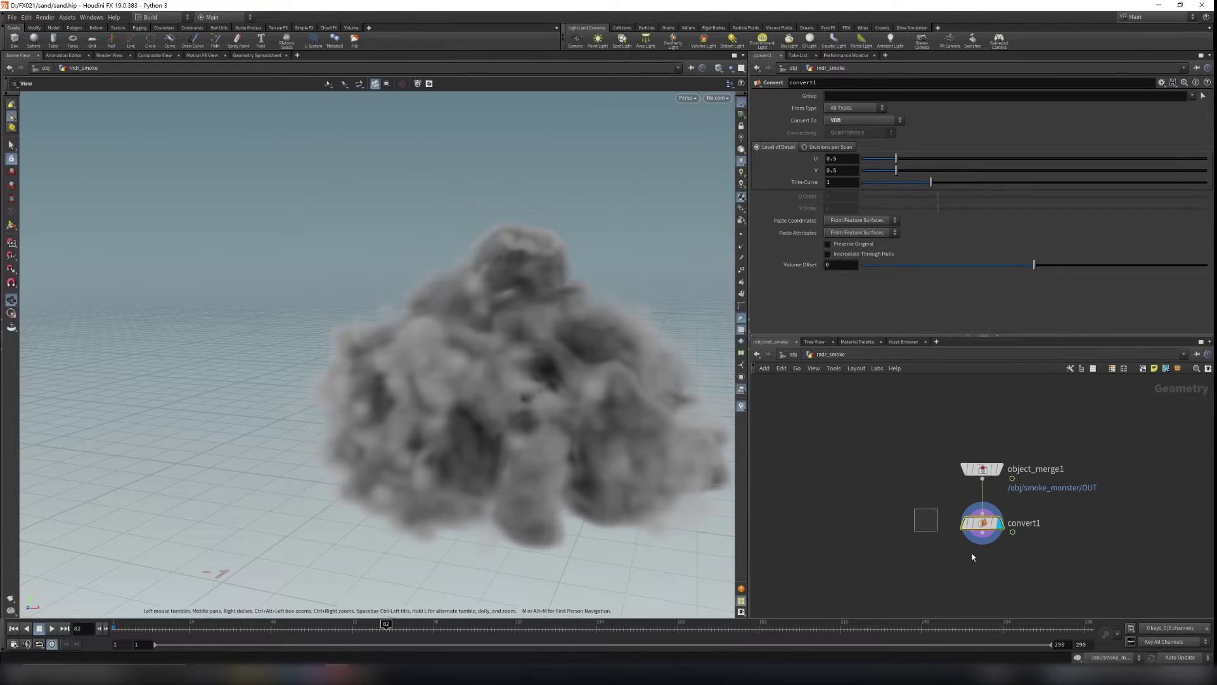
key("Delete")
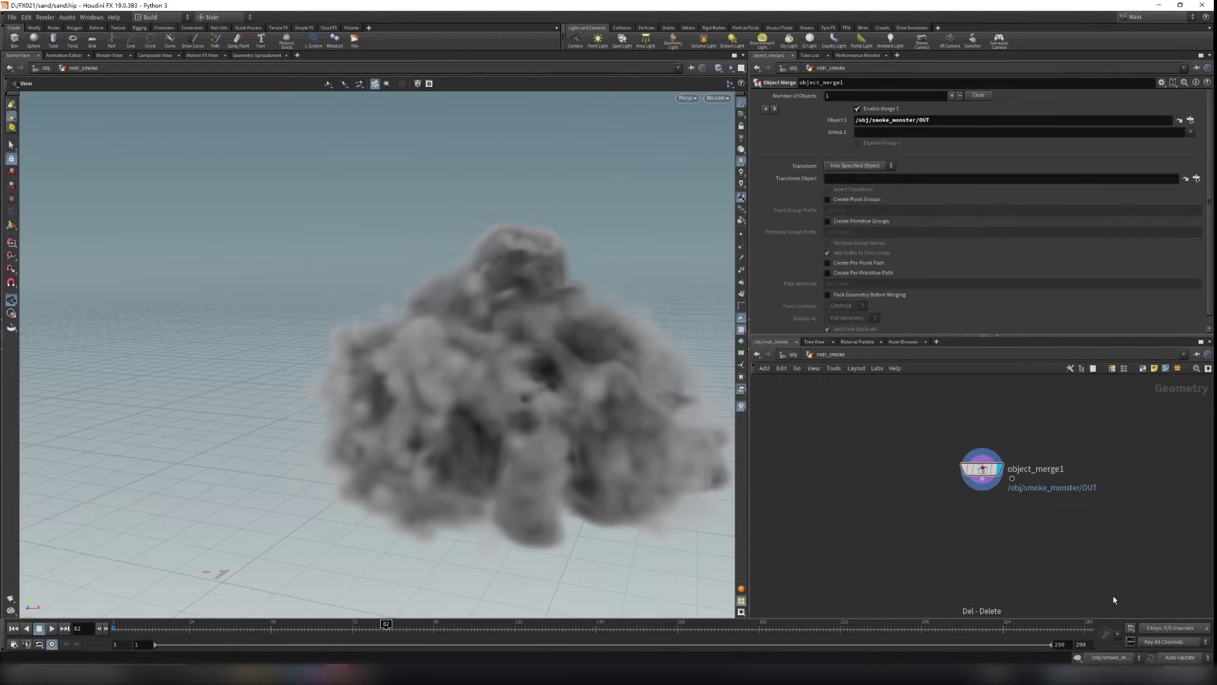
left_click(793, 356)
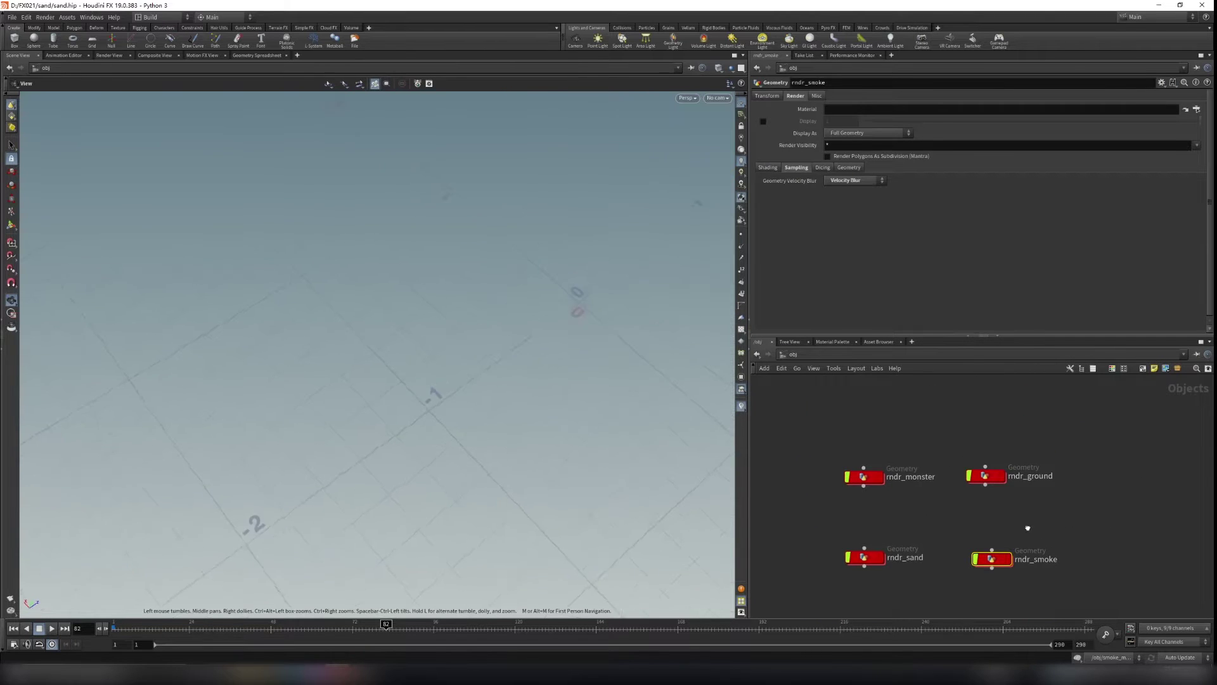
Turn on the display of all four rndr_ objects and frame the monster, smoke, sand and ground in the viewport
left_click_drag(813, 409, 1069, 584)
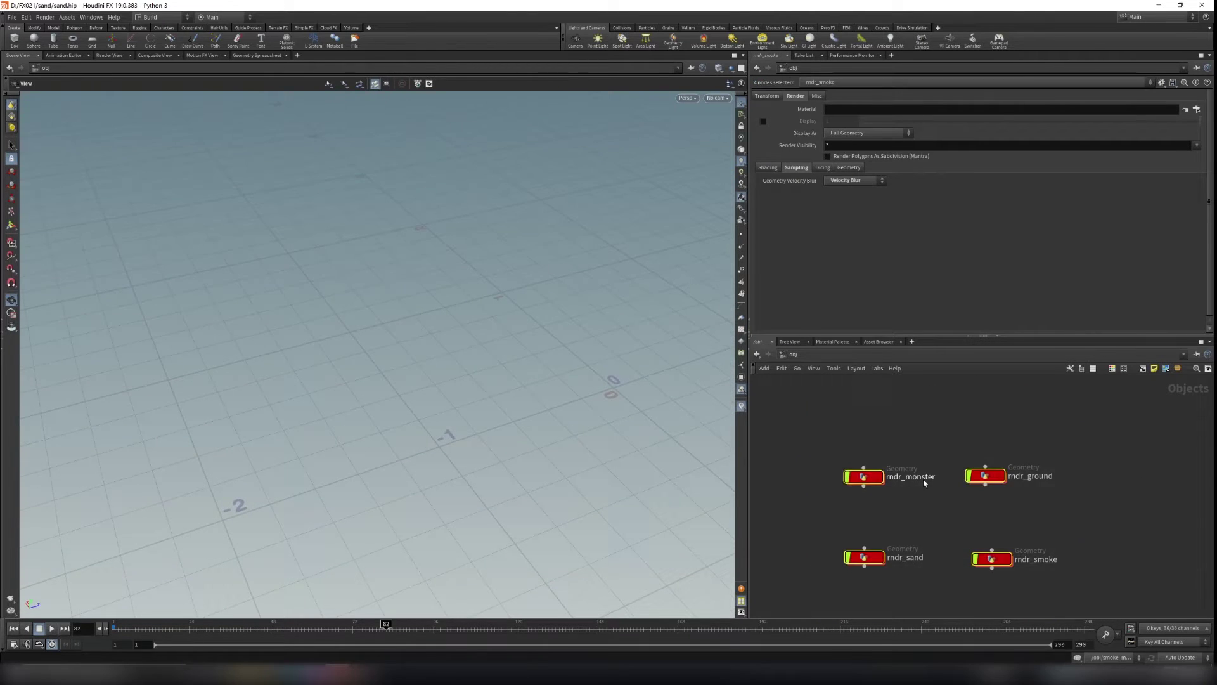
left_click(884, 477)
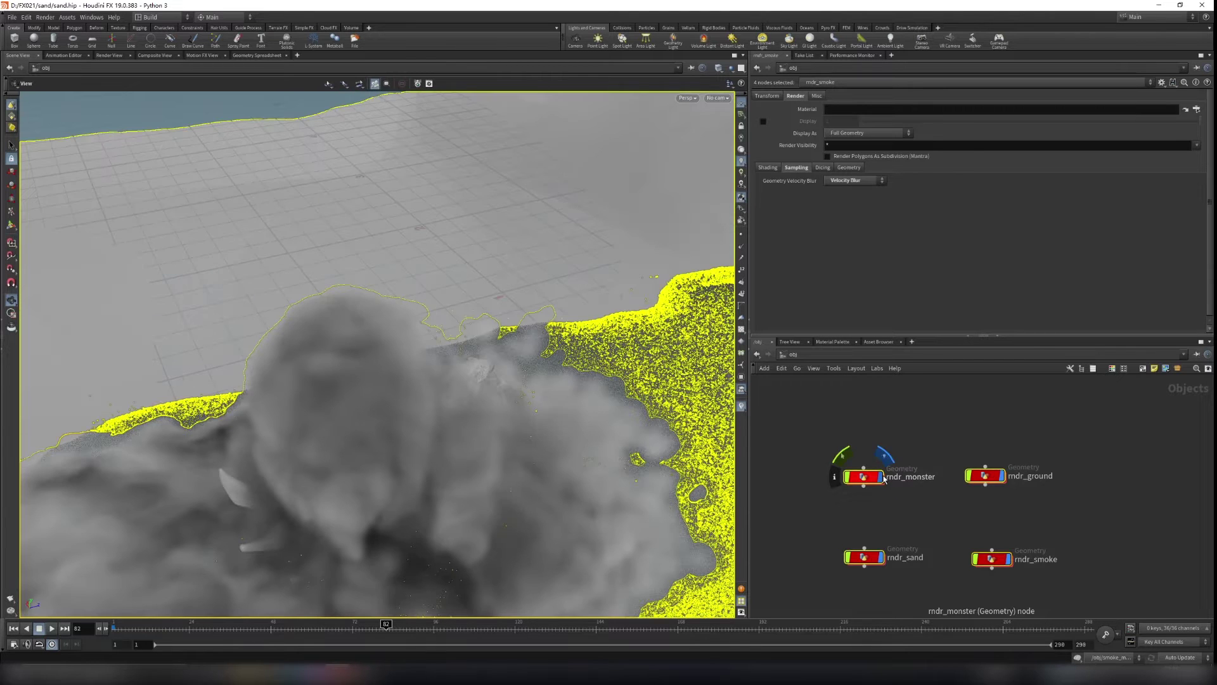
left_click(964, 426)
right_click_drag(592, 387, 586, 463)
left_click_drag(585, 462, 402, 438)
middle_click_drag(628, 504, 438, 345)
right_click_drag(437, 345, 435, 320)
left_click_drag(435, 320, 447, 295)
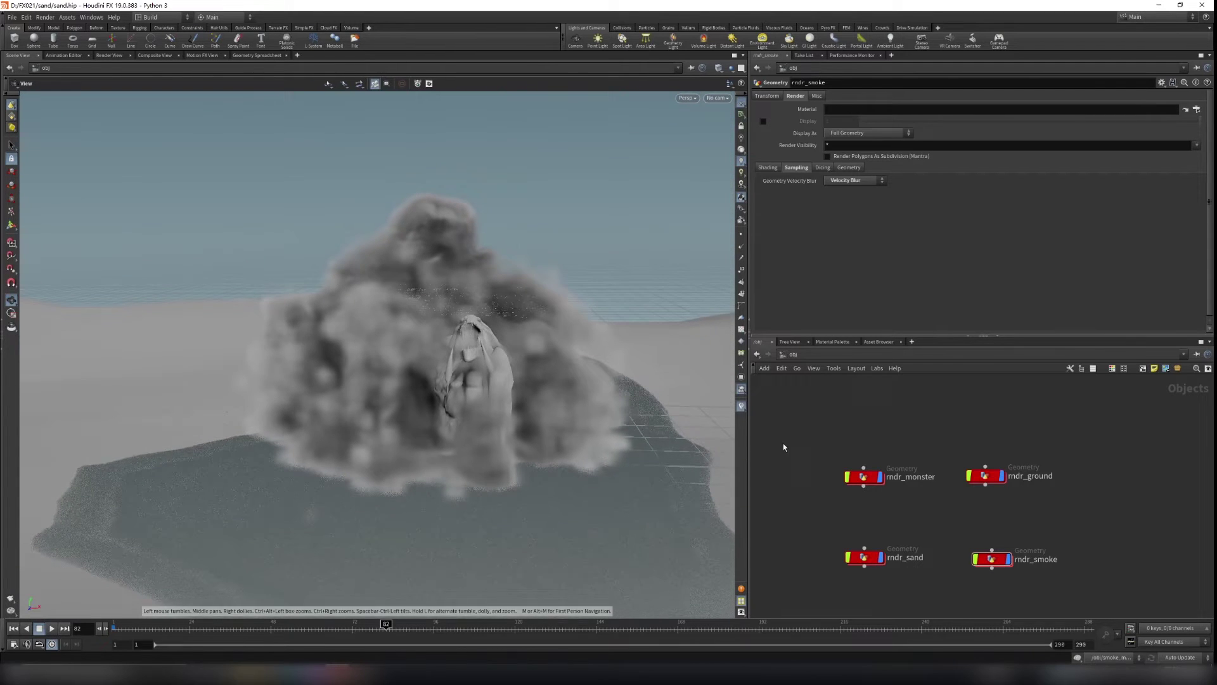
scroll(899, 495, "up", 2)
left_click_drag(801, 413, 926, 507)
left_click_drag(782, 391, 920, 511)
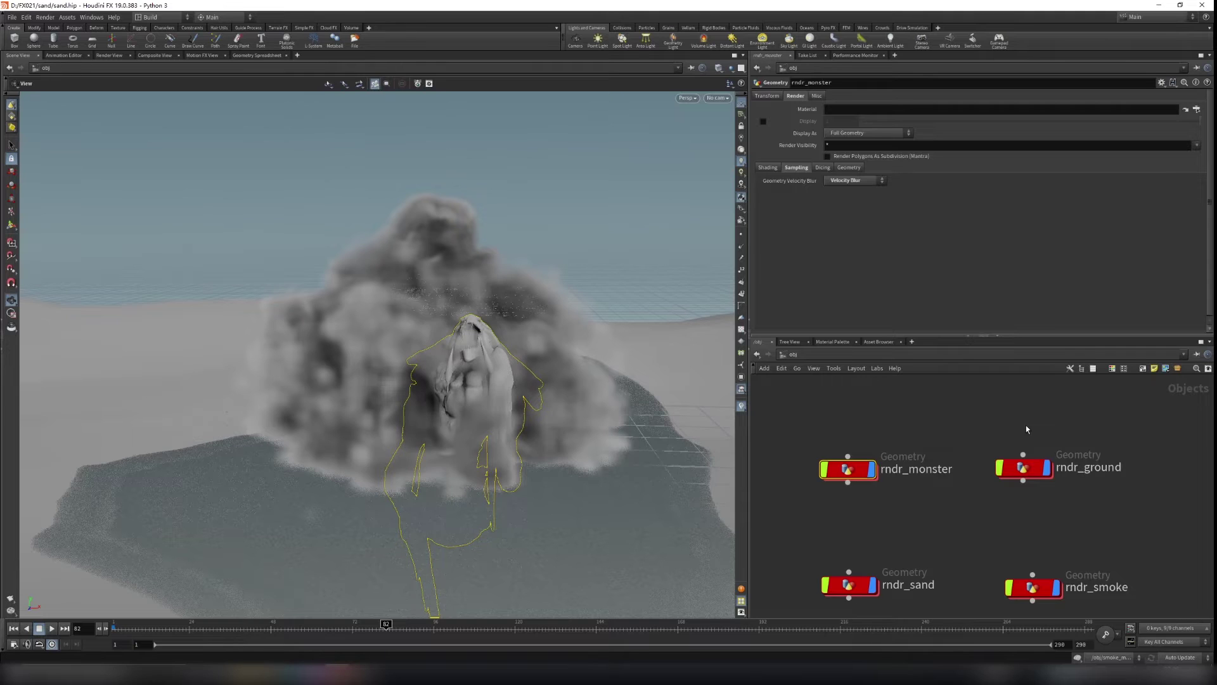
left_click(804, 419)
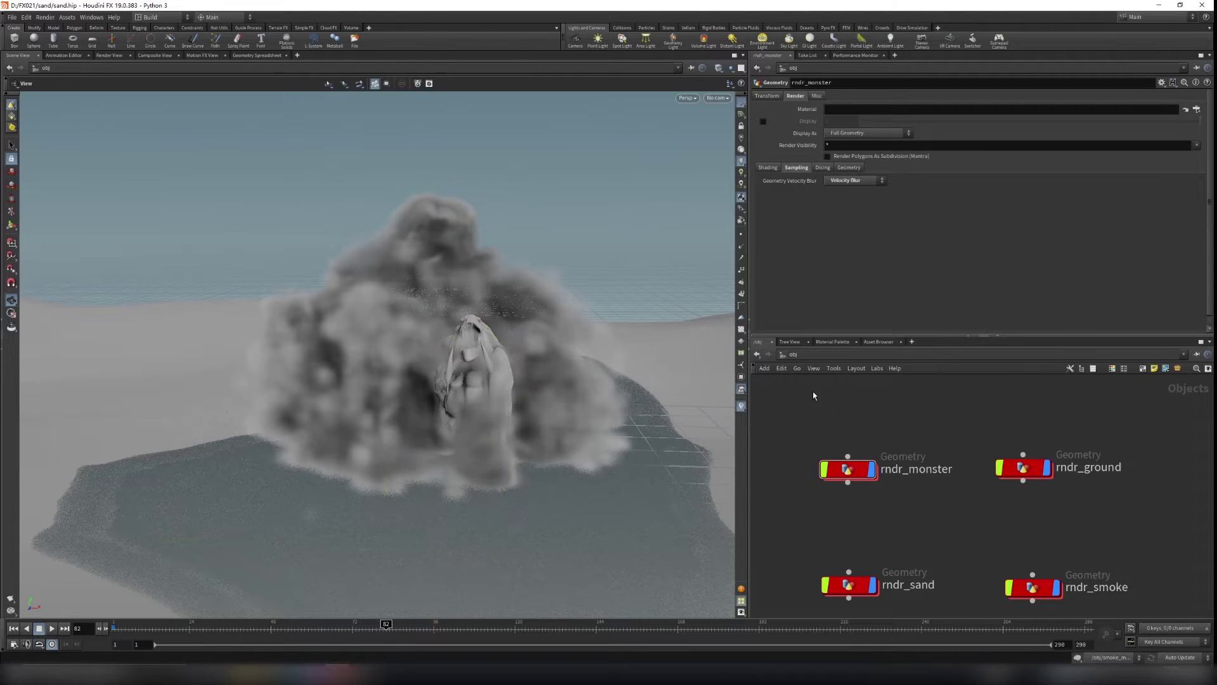
Switch to the stage context, enter lopnet1 and inspect the parameters of the monster Scene Import node
left_click(795, 355)
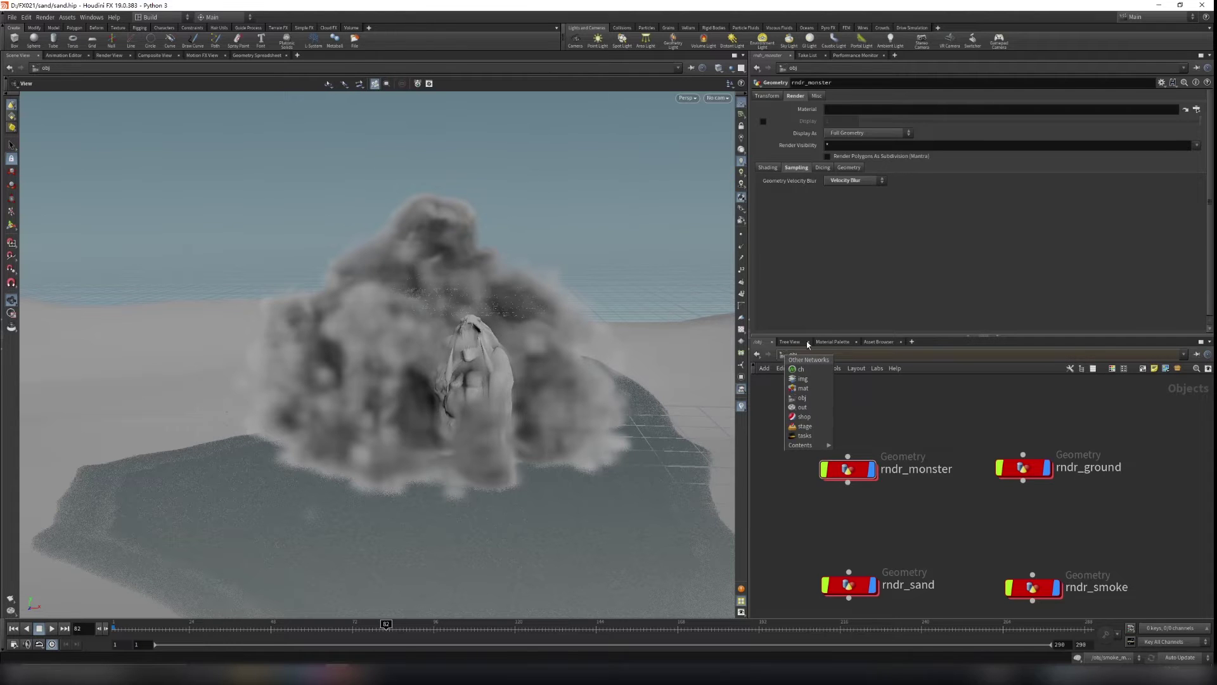
left_click(809, 426)
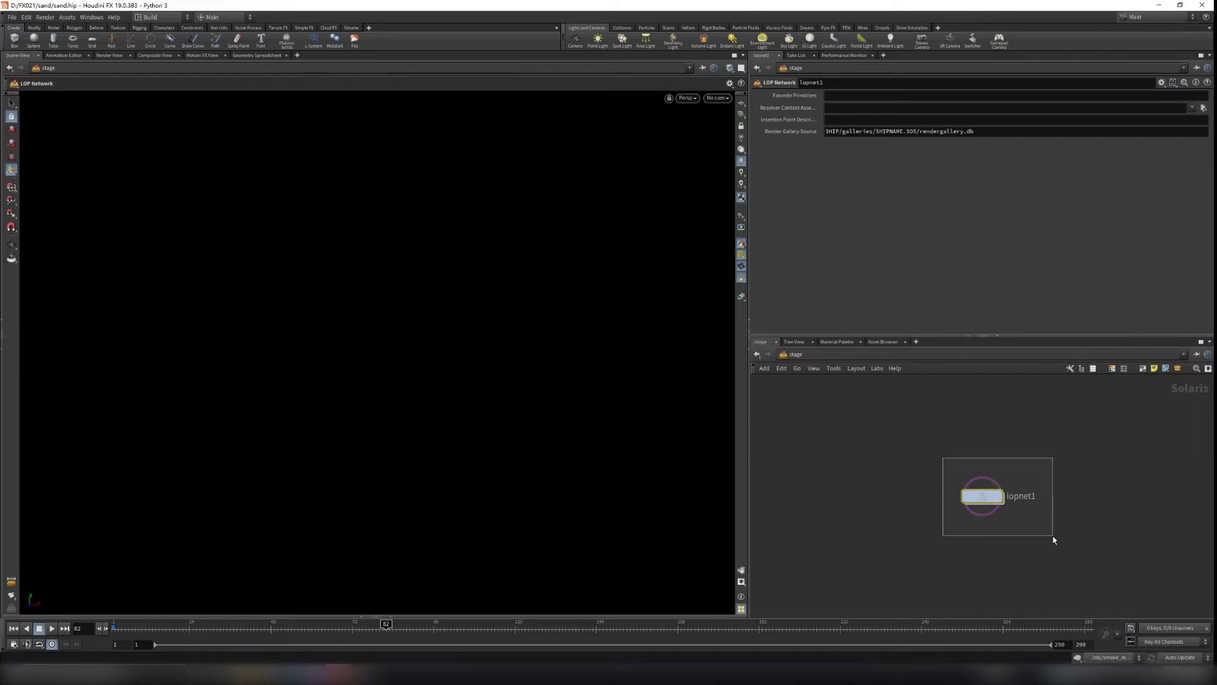
double_click(984, 496)
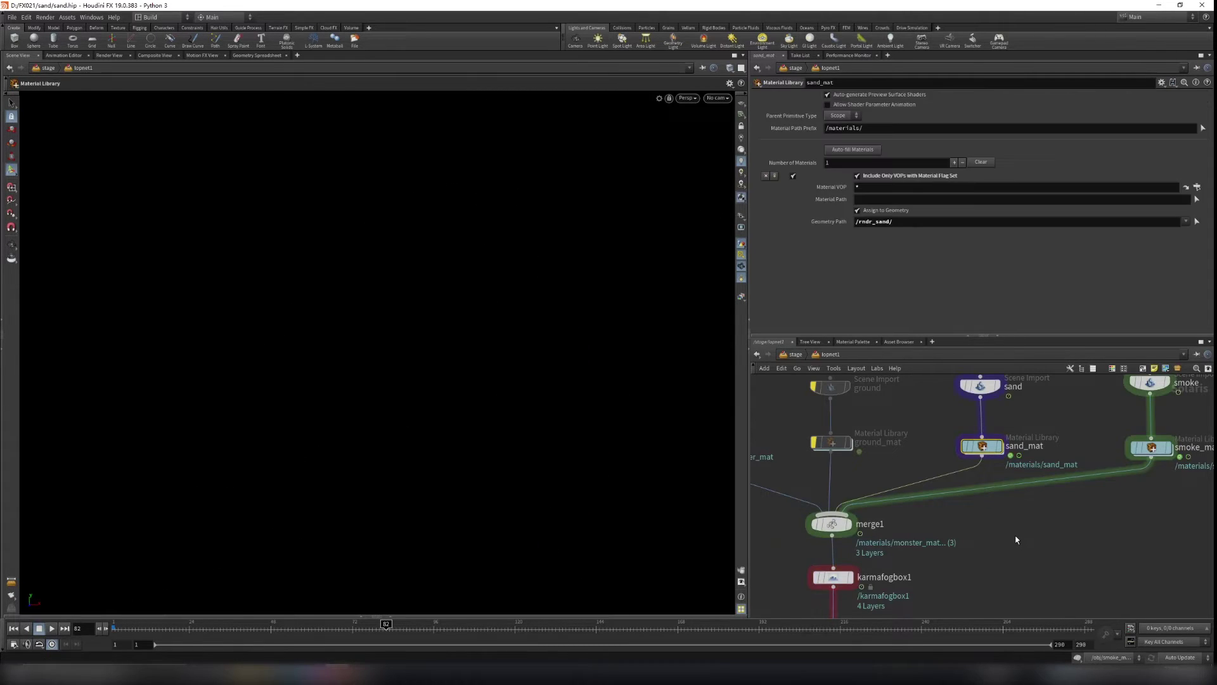
scroll(1016, 540, "down", 5)
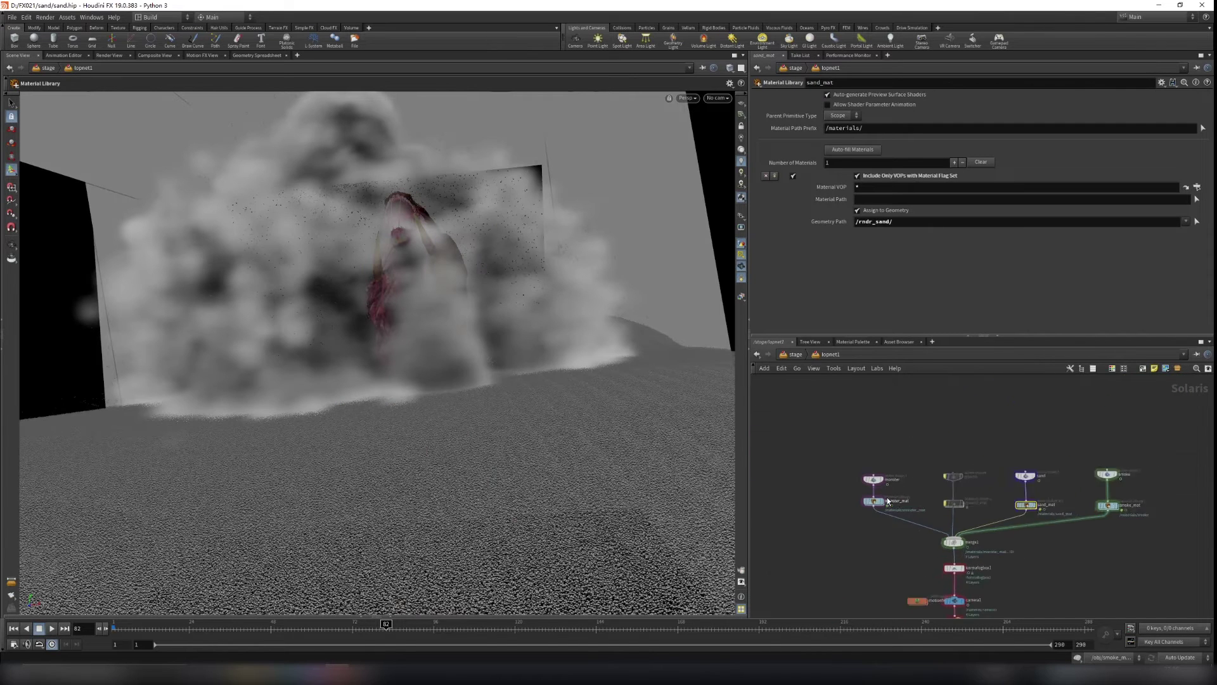
scroll(875, 501, "up", 5)
left_click_drag(818, 413, 967, 466)
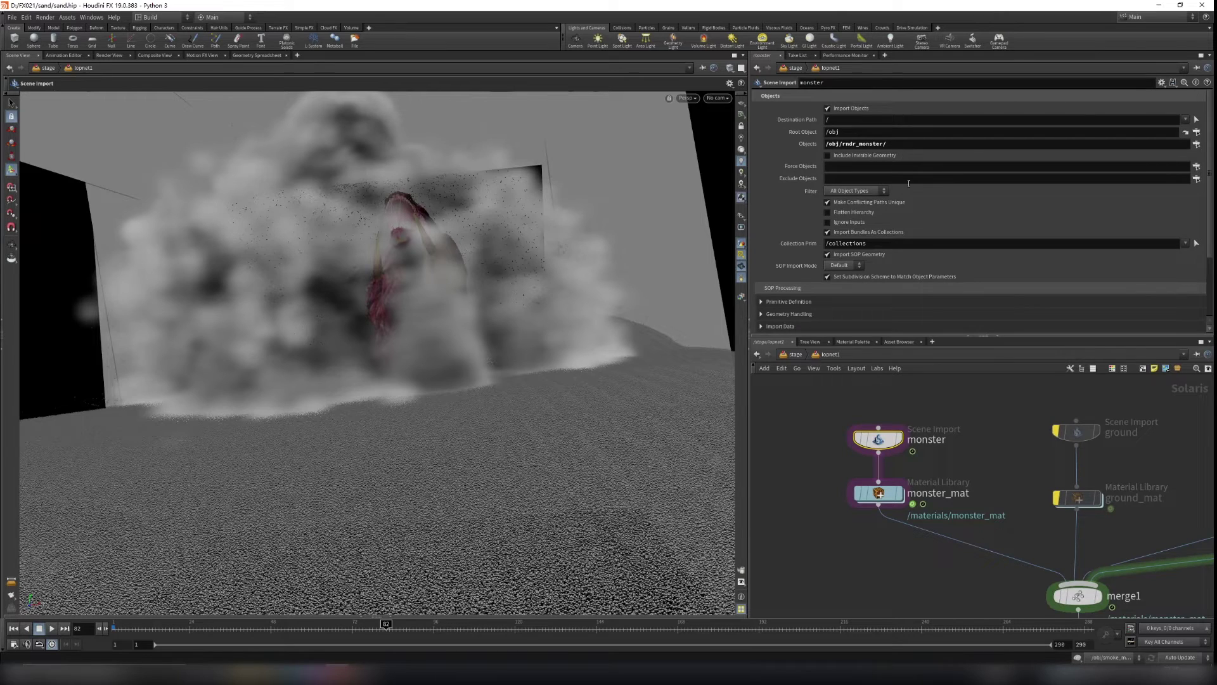
Add a new Scene Import node and place it beside the existing monster import node
middle_click_drag(794, 413, 876, 416)
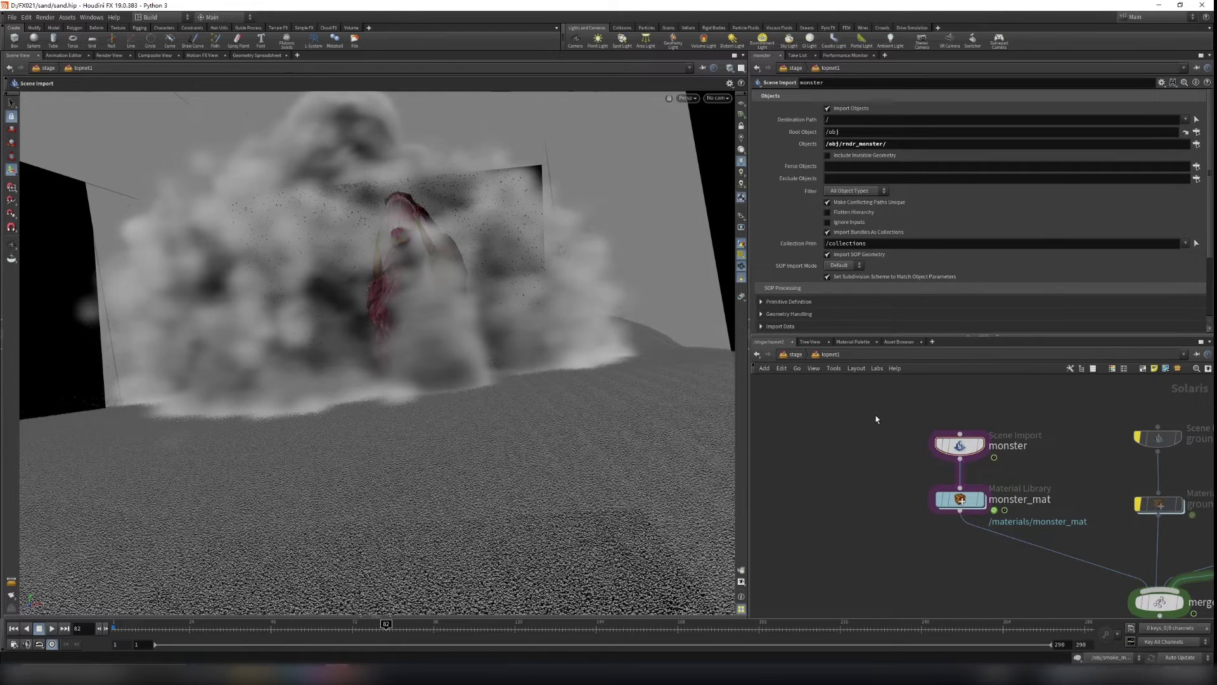
key("Tab")
type("sce")
key("Return")
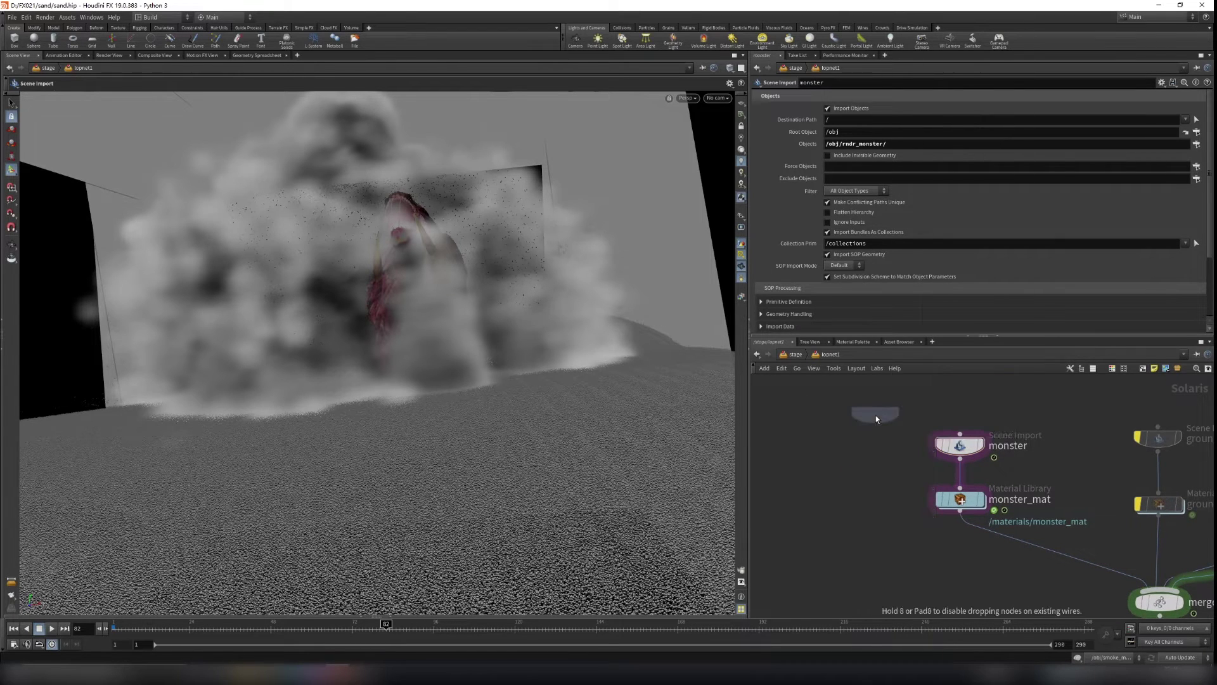
left_click(840, 414)
left_click_drag(845, 415, 824, 448)
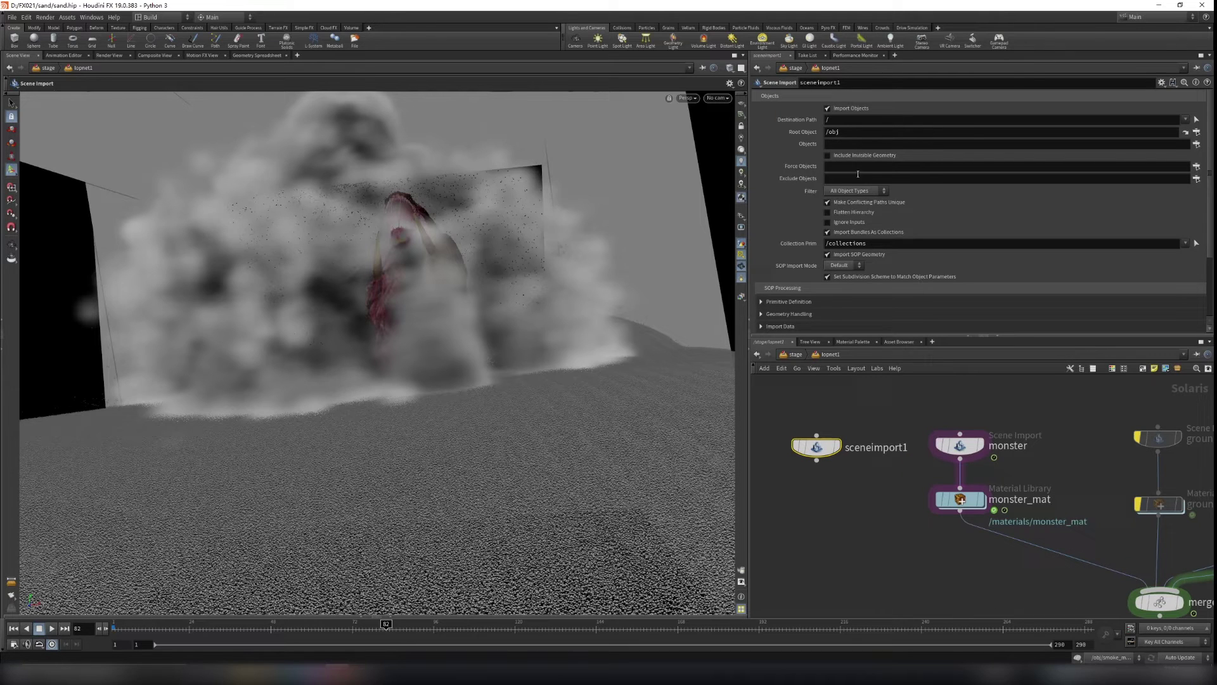
Enter the partial path /obj/rndr in the Objects parameter of the new Scene Import node
left_click(837, 145)
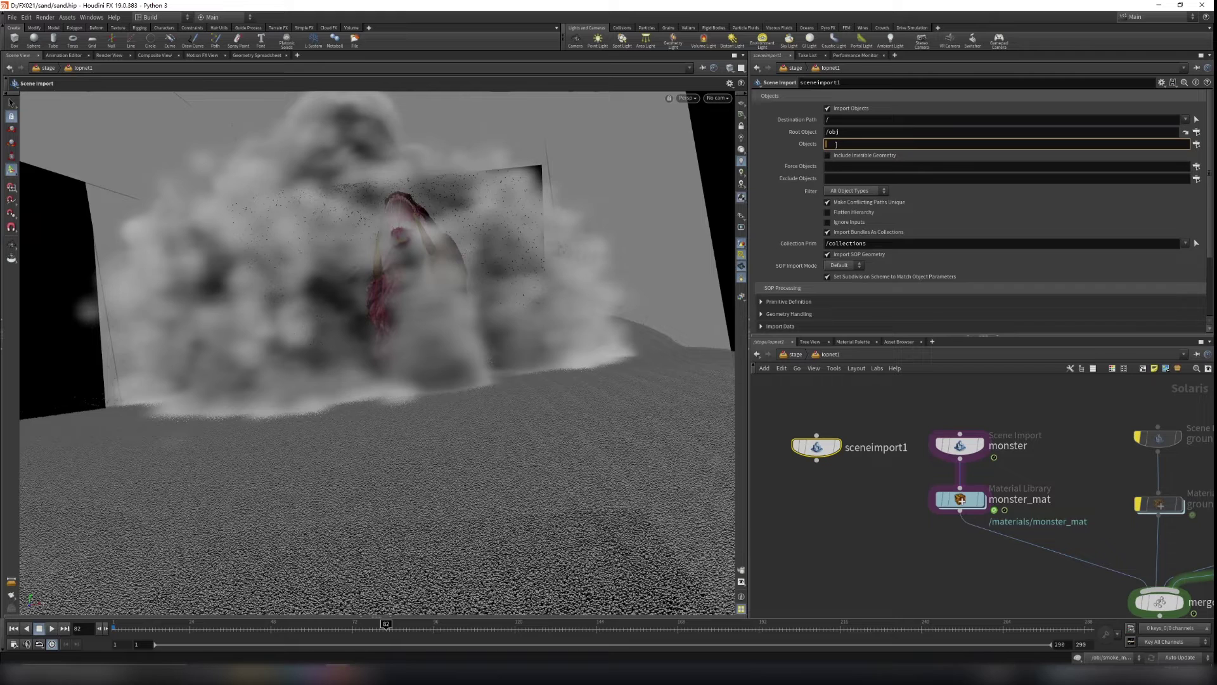
type("/")
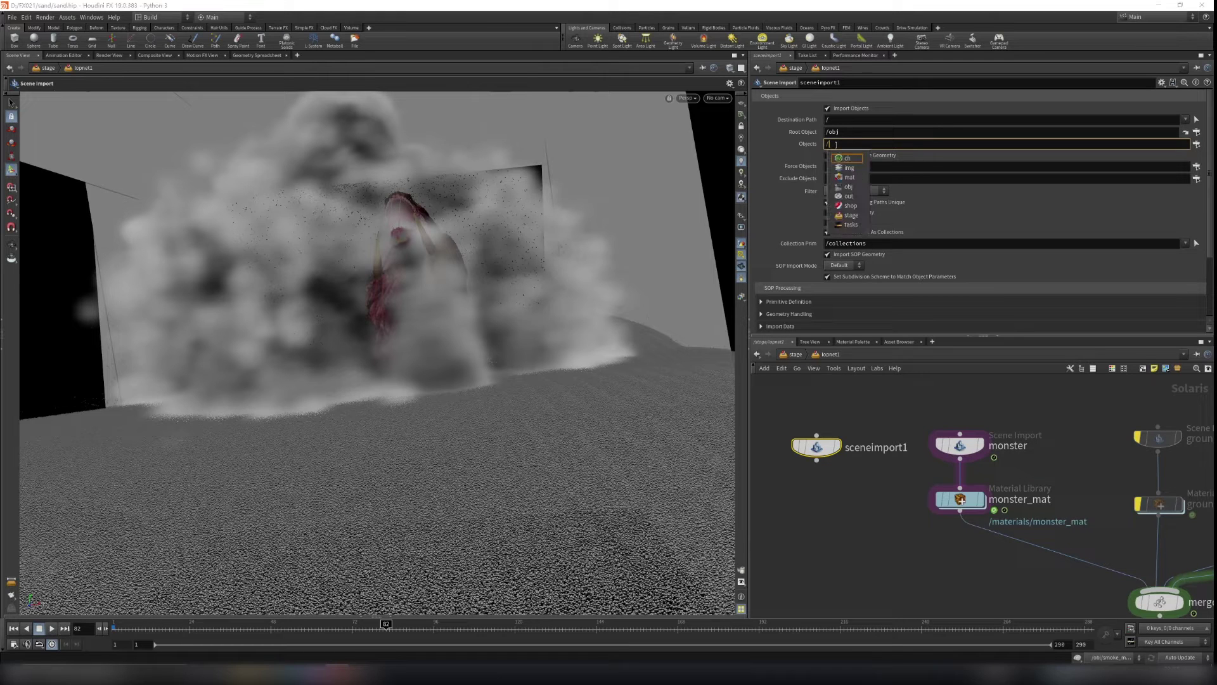
key("Down")
key("Down")
key("Down")
key("Return")
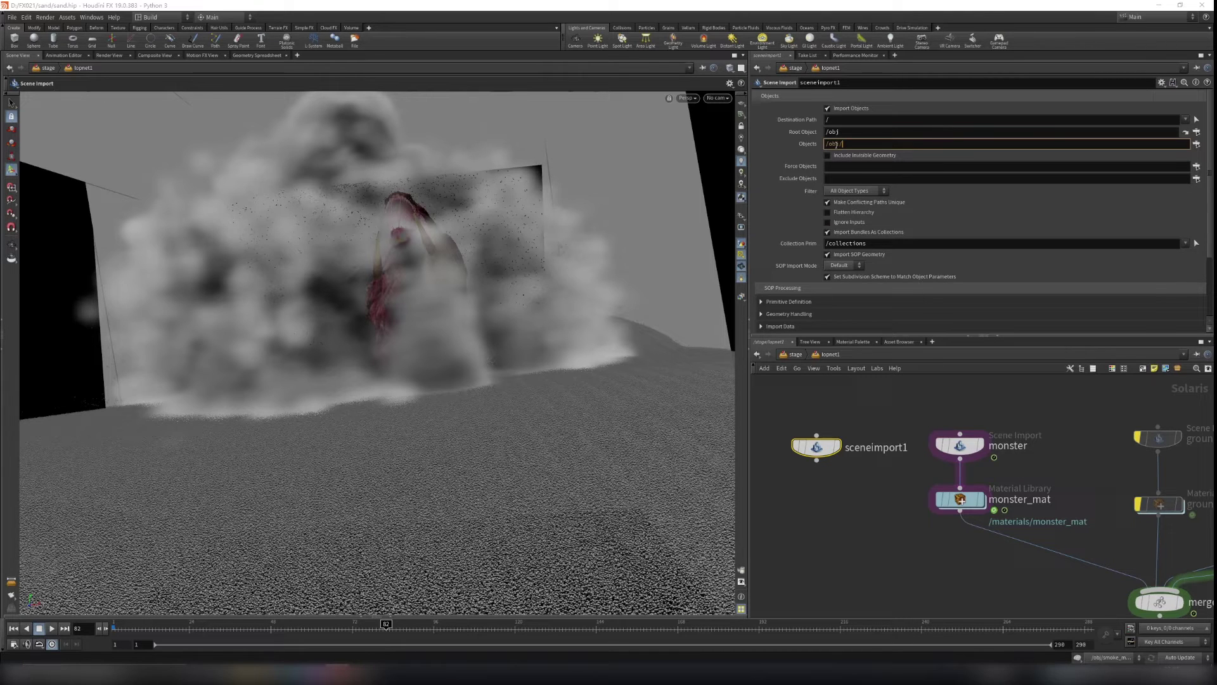
type("rndr")
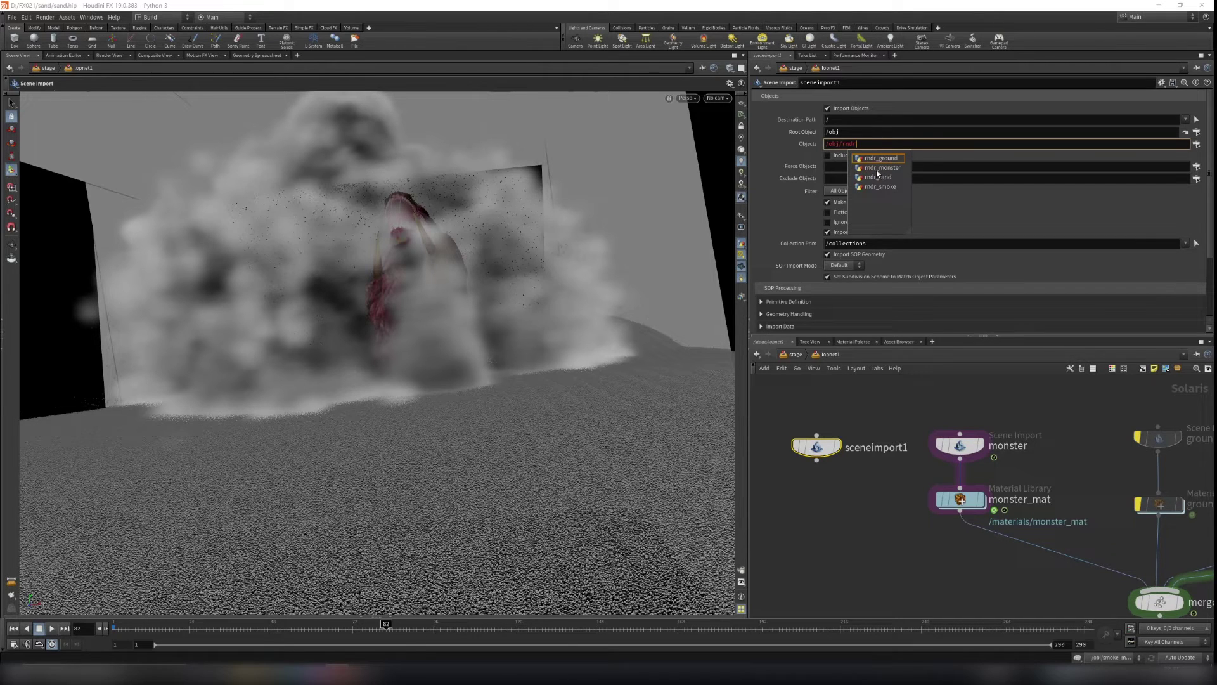
Delete the sceneimport1 node beside the monster import
mouse_move(785, 405)
left_mouse_down()
mouse_move(798, 436)
mouse_move(841, 458)
left_mouse_up()
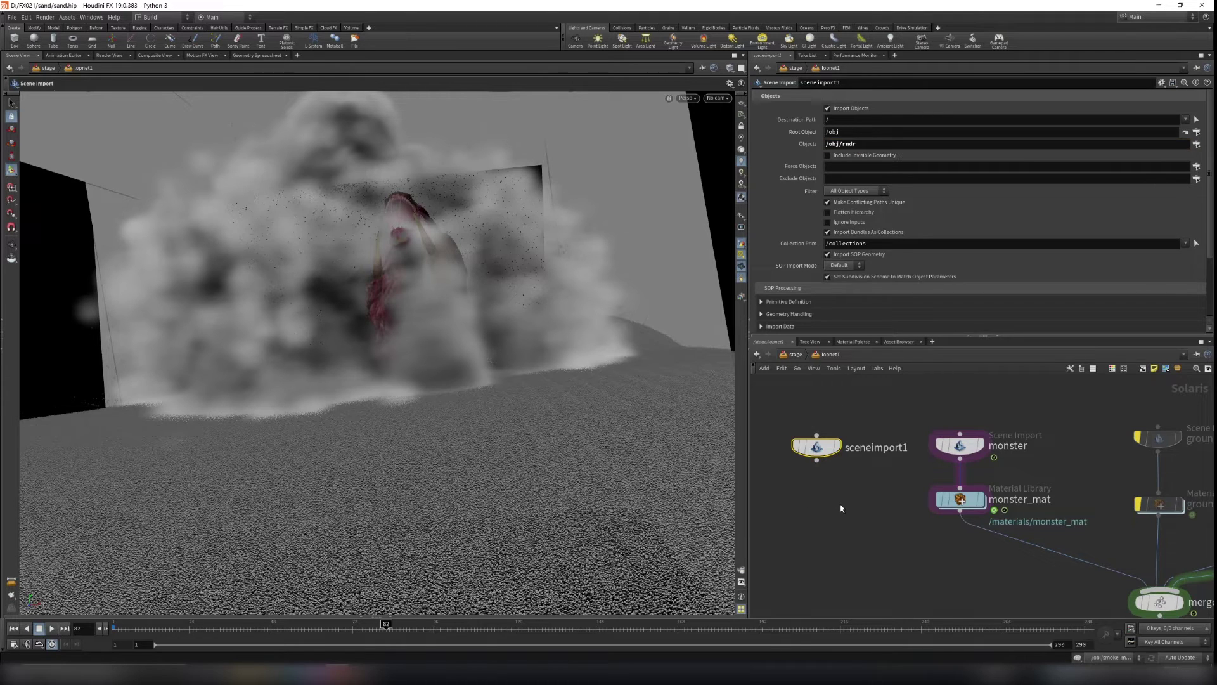
key("Delete")
Check the Objects paths of the monster and sand Scene Import nodes, and select the smoke import
left_click_drag(871, 400, 983, 451)
left_click_drag(894, 144, 824, 143)
middle_click_drag(1022, 404, 840, 402)
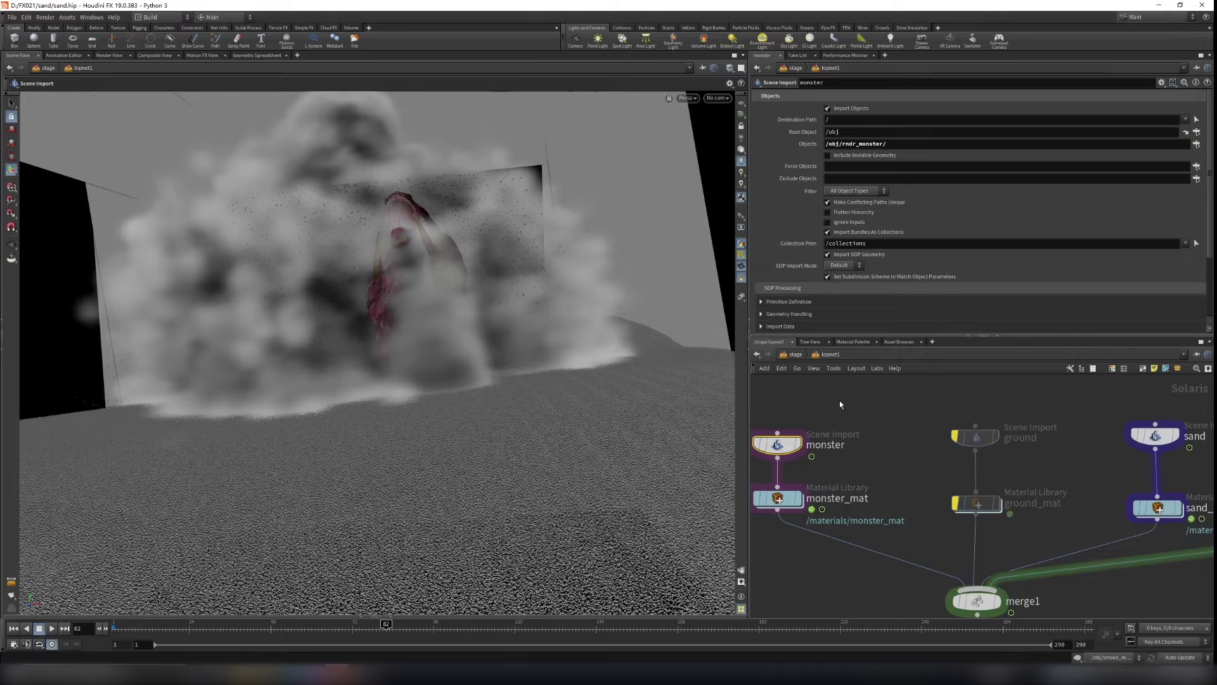
middle_click_drag(1085, 421, 932, 442)
left_click(1005, 453)
middle_click_drag(1080, 487, 931, 494)
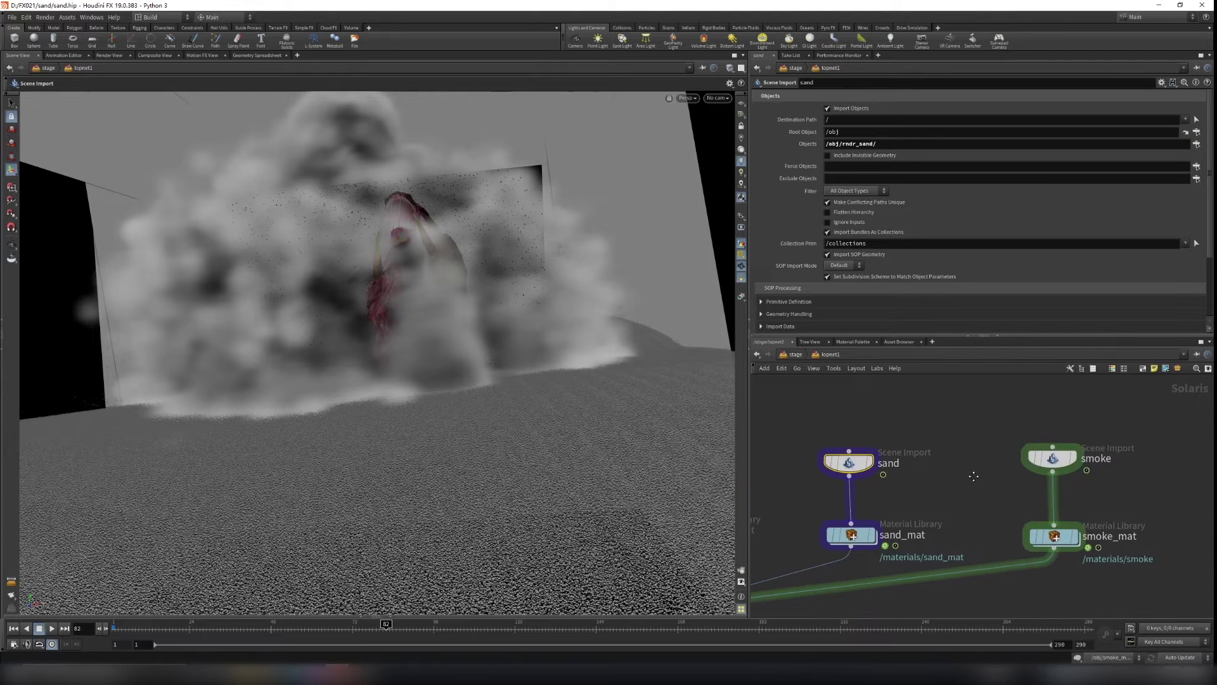
mouse_move(1013, 418)
left_mouse_down()
mouse_move(1176, 480)
mouse_move(1162, 489)
left_mouse_up()
Select the bypassed ground import and its material library, and review the monster, sand and smoke Scene Import nodes again
middle_click_drag(949, 448, 1150, 453)
left_click_drag(844, 406, 975, 539)
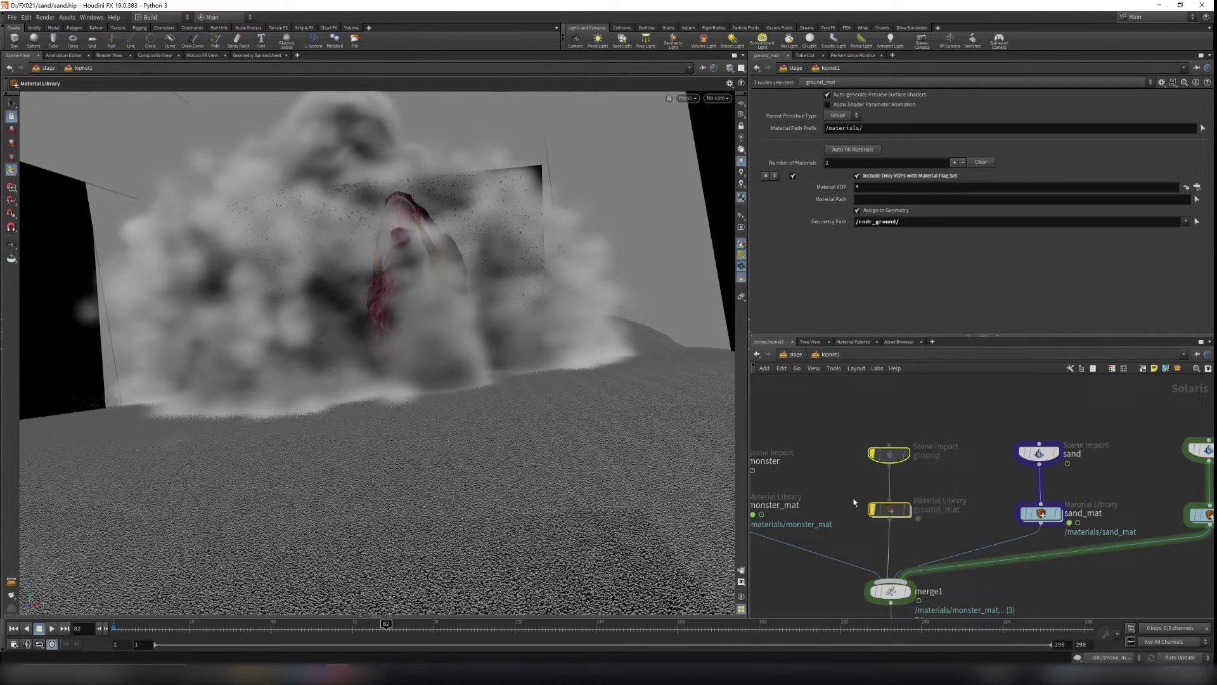
middle_click_drag(837, 468, 972, 459)
scroll(882, 440, "up", 2)
left_click(849, 451)
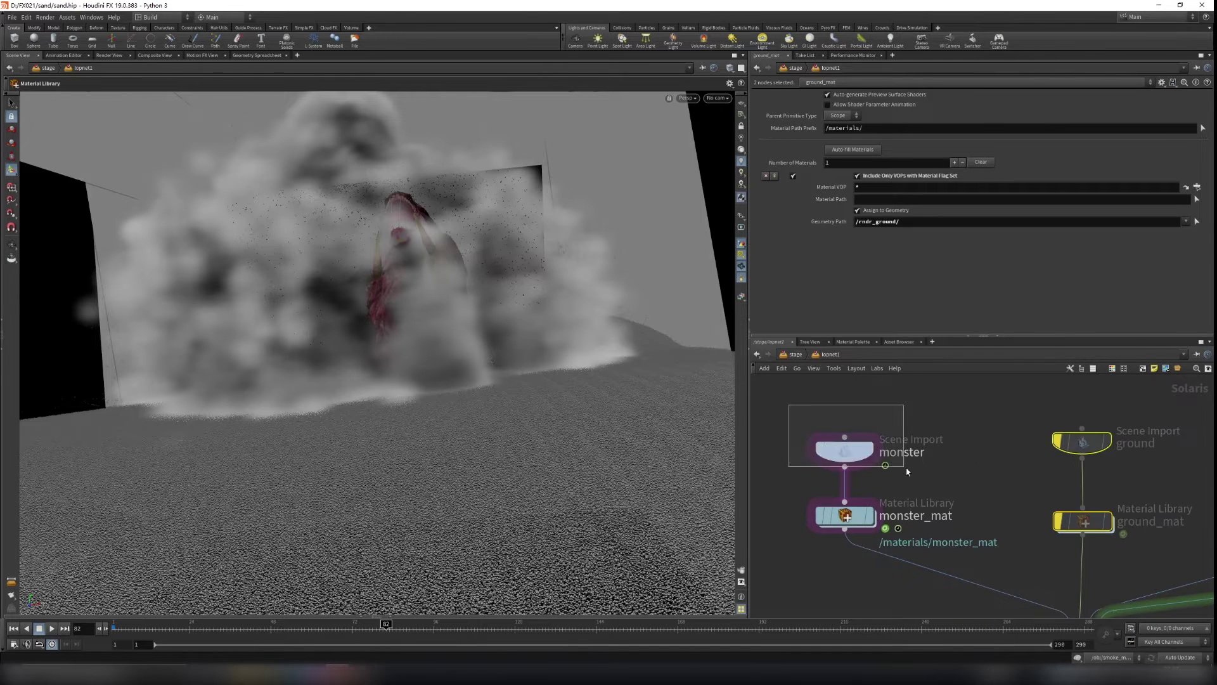
scroll(989, 522, "down", 2)
middle_click_drag(1138, 481, 925, 514)
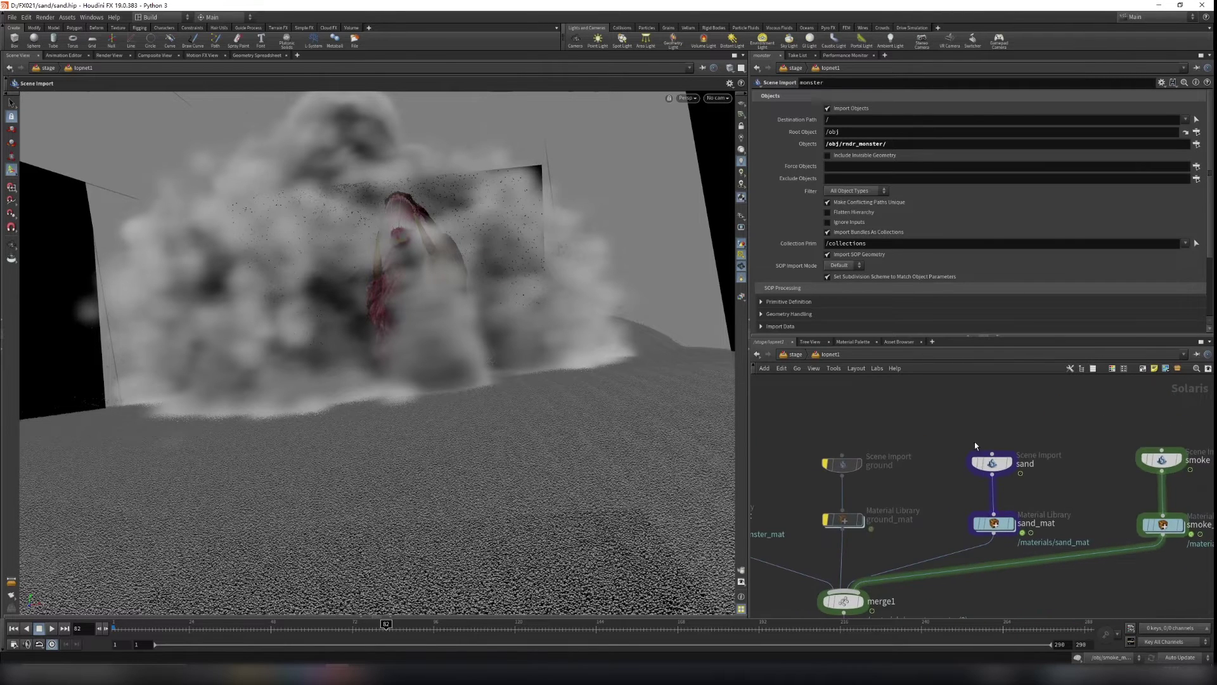
left_click(988, 460)
left_click(1160, 459)
middle_click_drag(1095, 485, 1155, 438)
middle_click_drag(903, 470, 974, 475)
Inspect the geometry assignment of the monster_mat Material Library and look over the material libraries of the other import branches
left_click(809, 472)
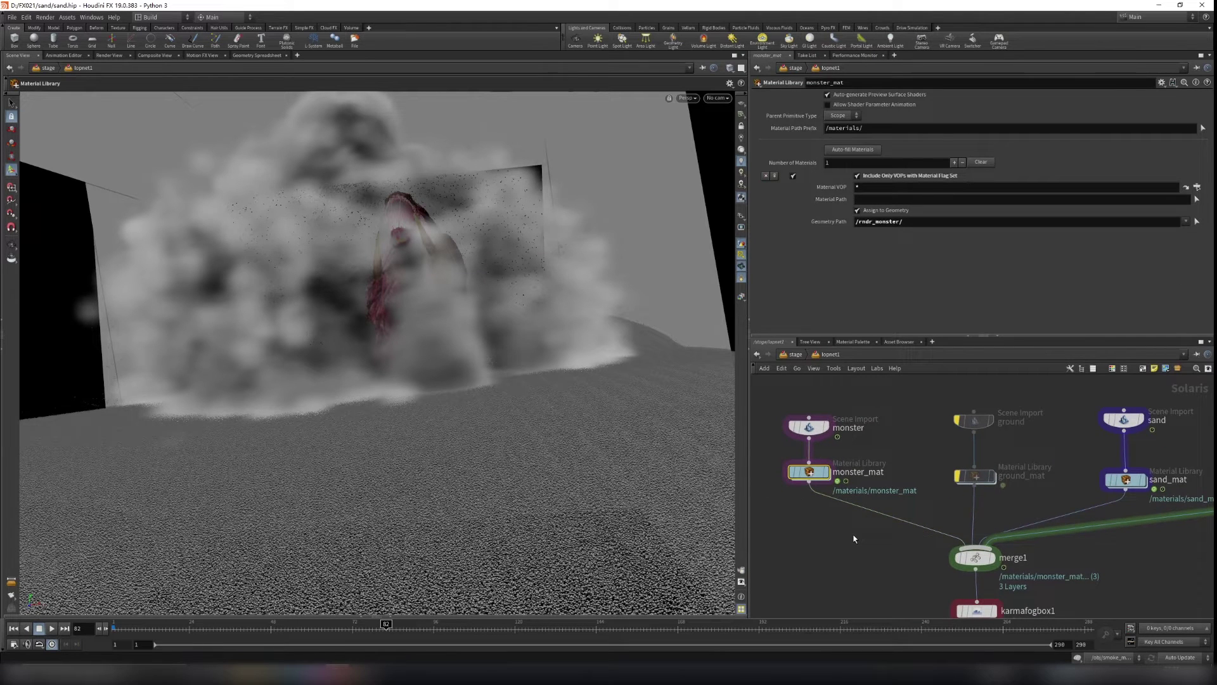
middle_click_drag(884, 480, 937, 483)
scroll(935, 484, "up", 2)
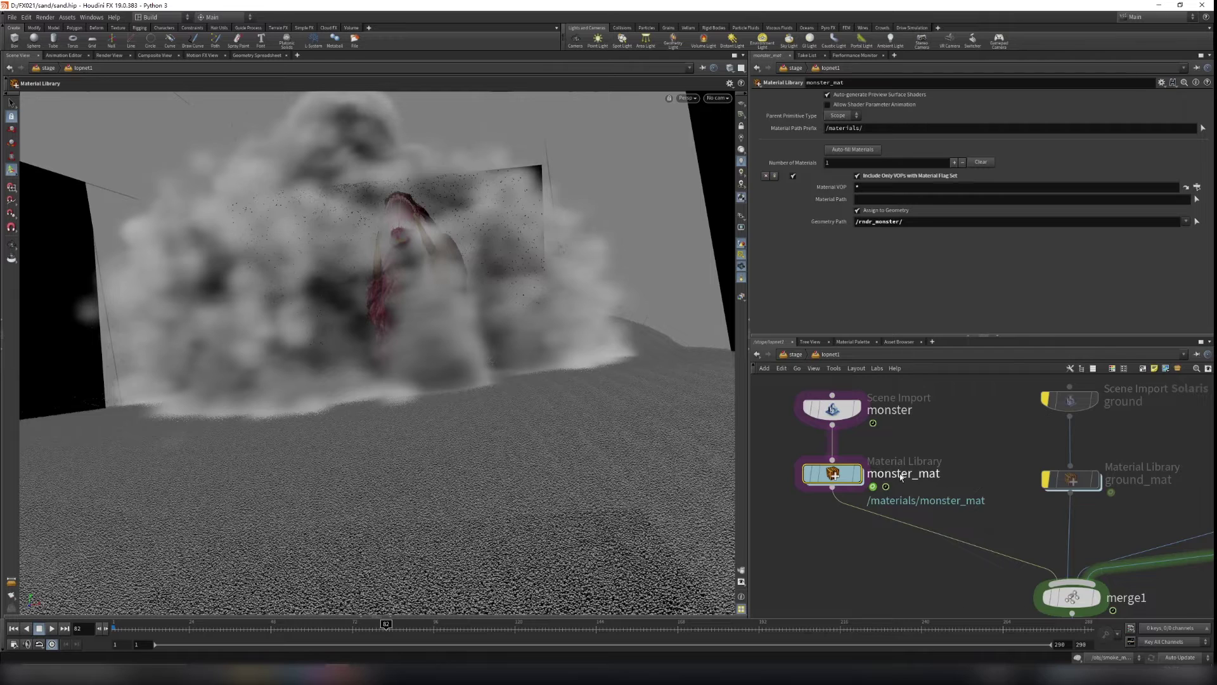
middle_click_drag(889, 474, 768, 493)
middle_click_drag(1109, 470, 938, 467)
middle_click_drag(1109, 499, 845, 535)
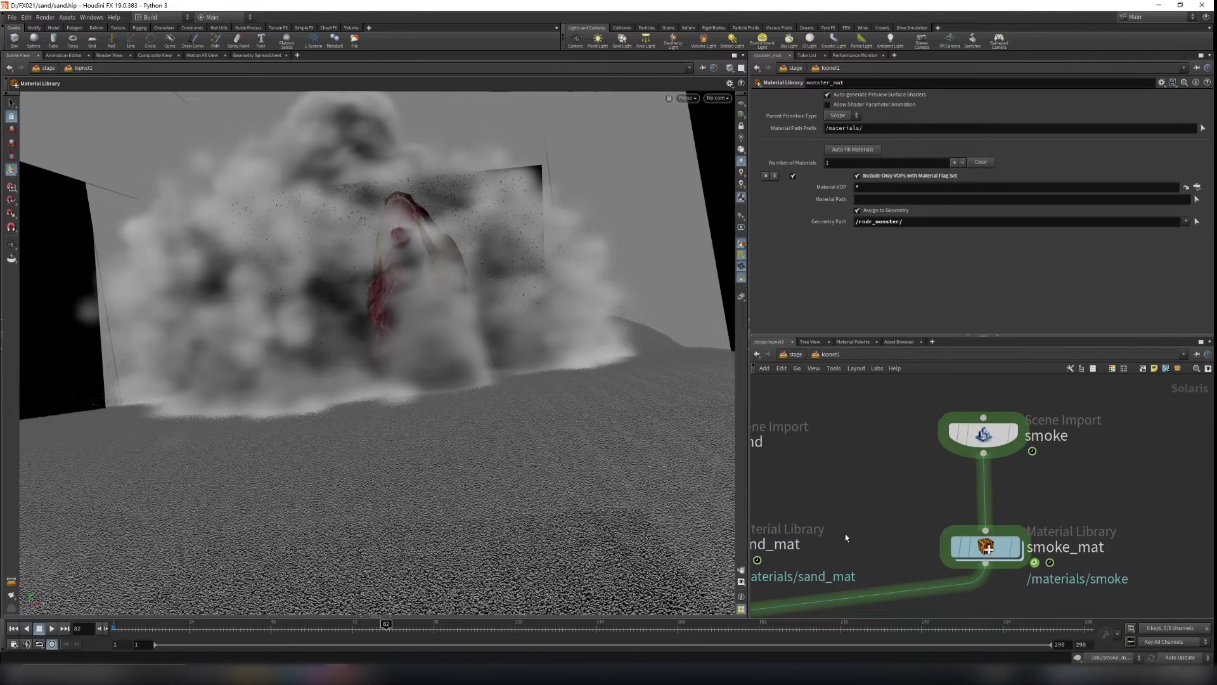
middle_click_drag(849, 487, 1192, 485)
scroll(1192, 485, "down", 2)
middle_click_drag(888, 491, 1035, 498)
scroll(915, 484, "up", 3)
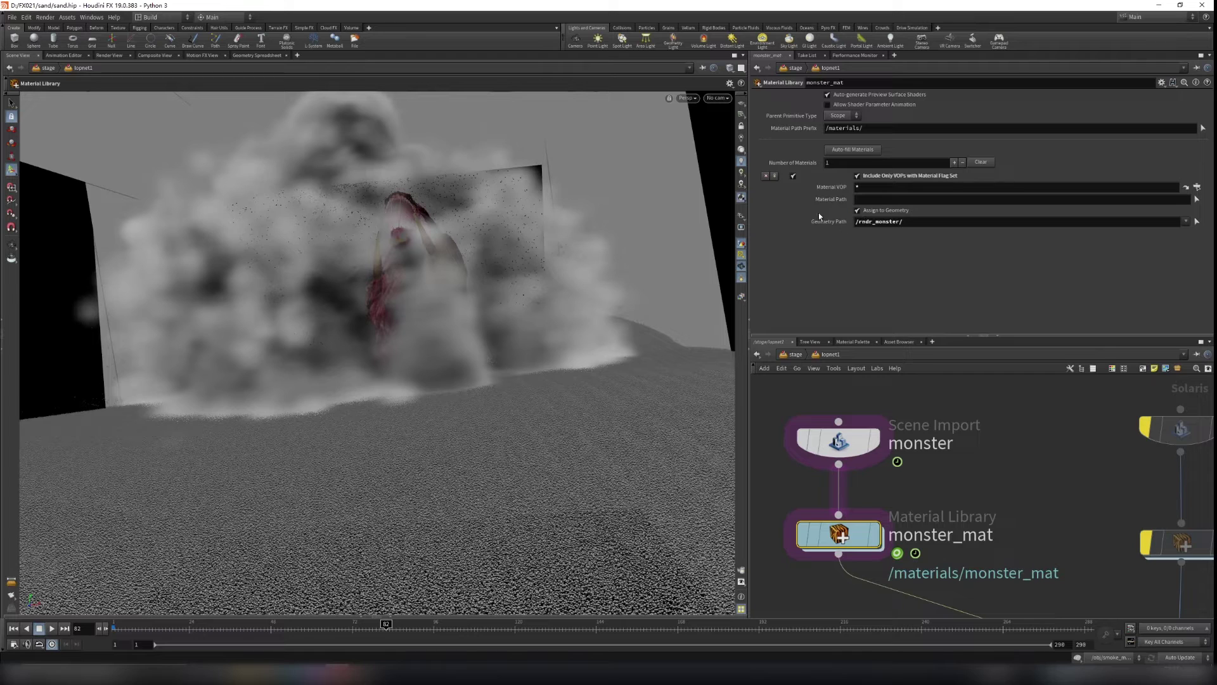
middle_click_drag(940, 442, 1100, 421)
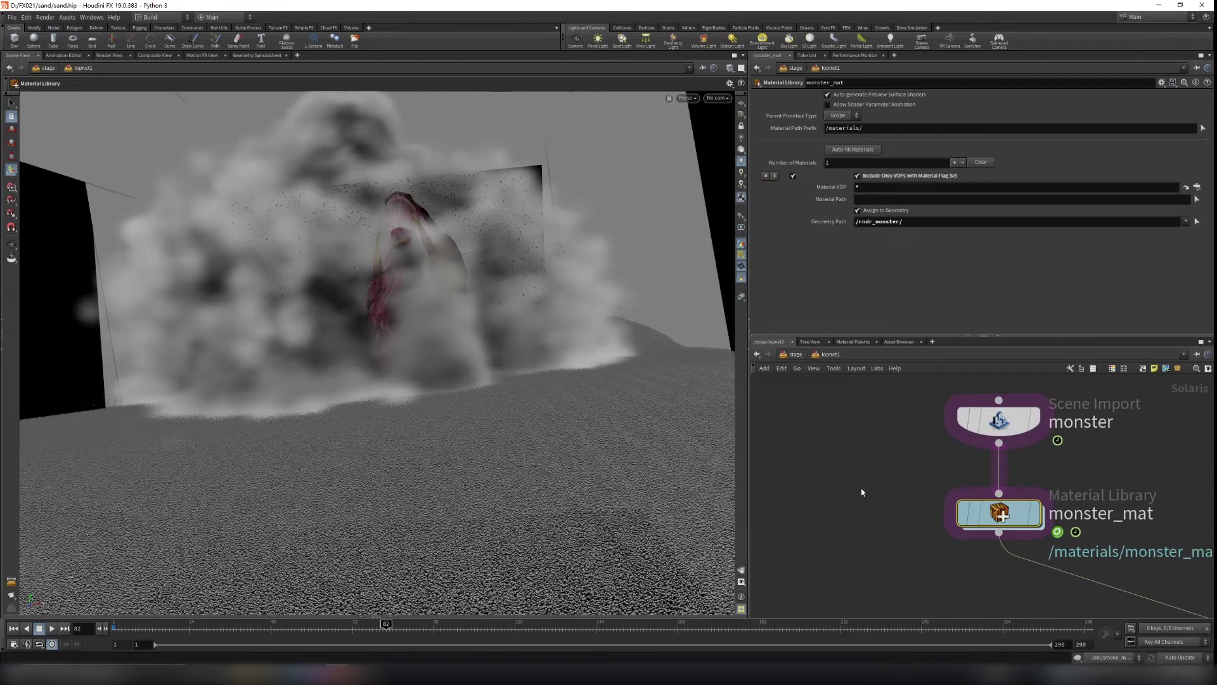
Add a Material Library node fed by the monster import, enable Assign to Geometry and begin its Geometry Path with /
key("Tab")
type("mater")
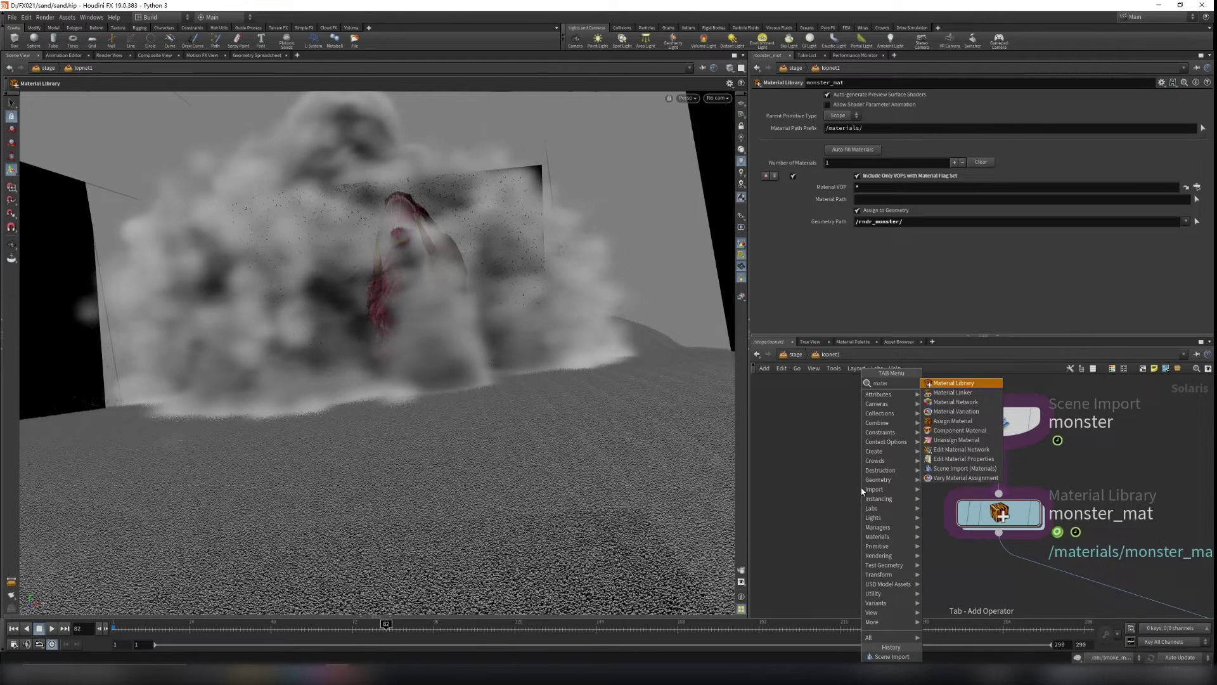
key("Return")
left_click(840, 517)
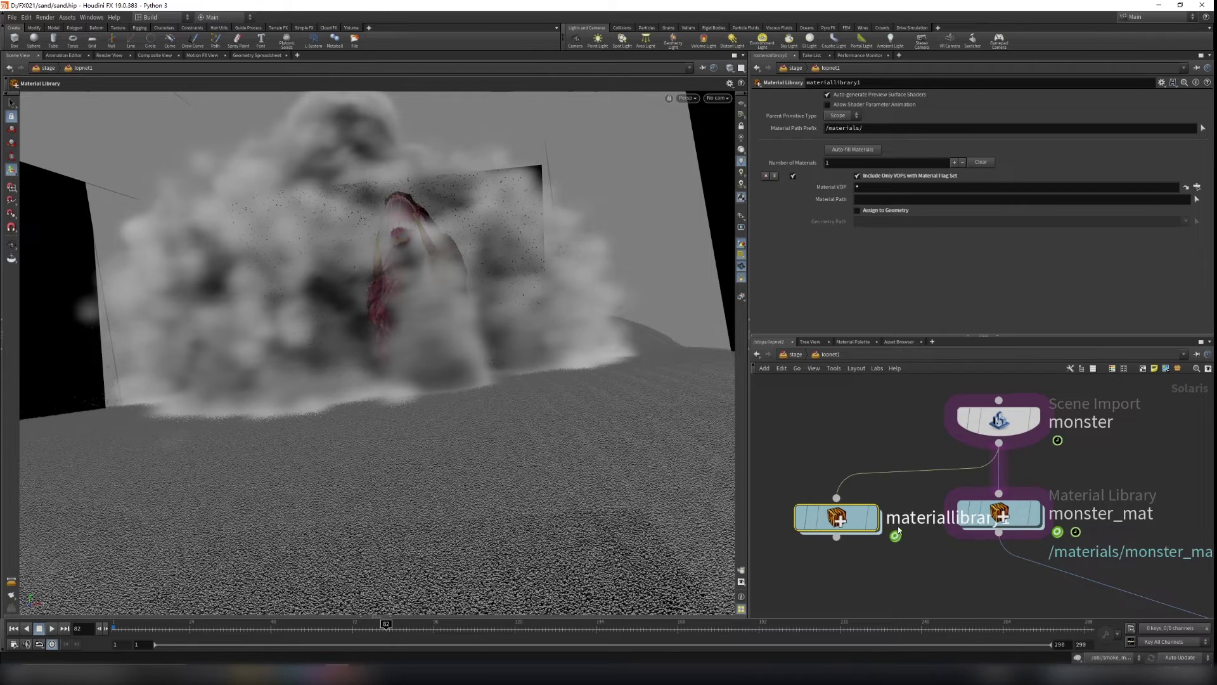
left_click(857, 211)
left_click(868, 223)
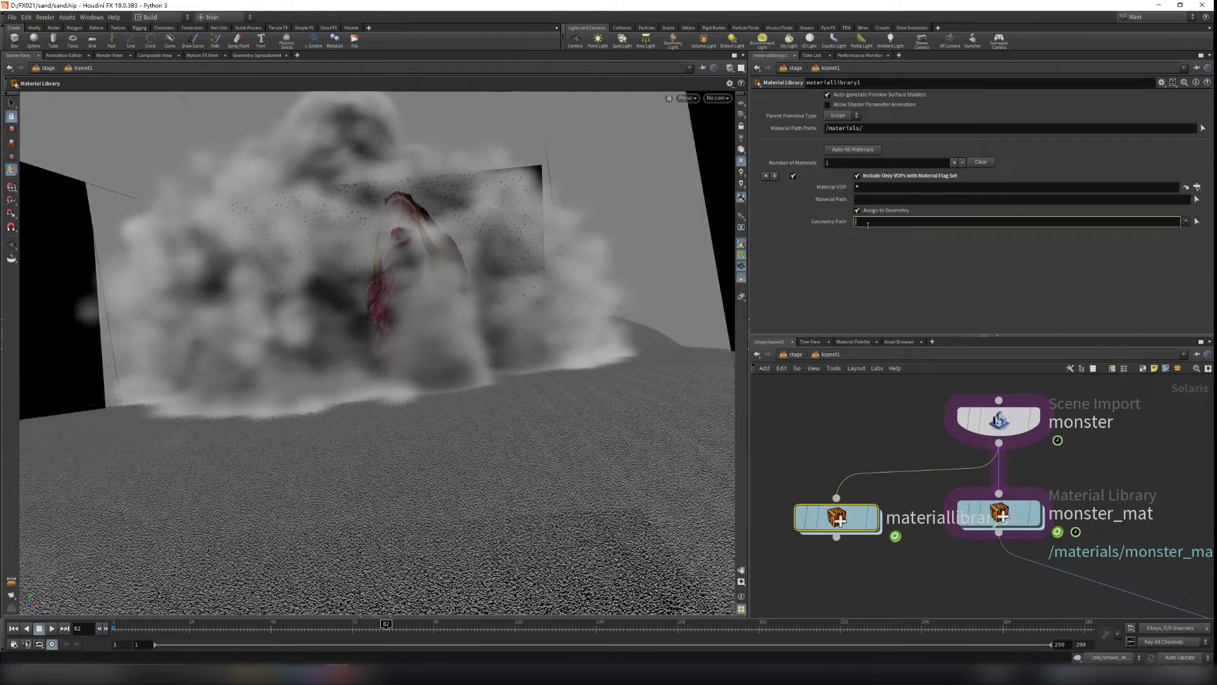
type("/")
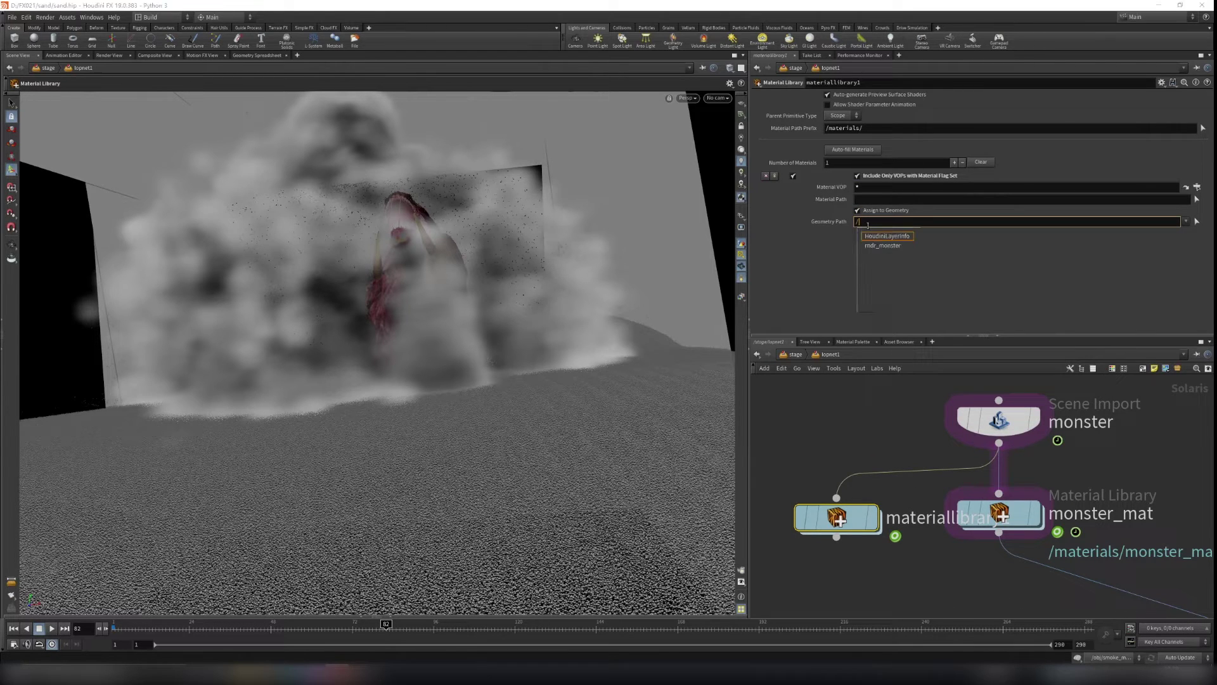
key("Down")
Check the Objects path of the monster Scene Import and delete the extra Material Library node beside monster_mat
left_click_drag(913, 393, 1015, 432)
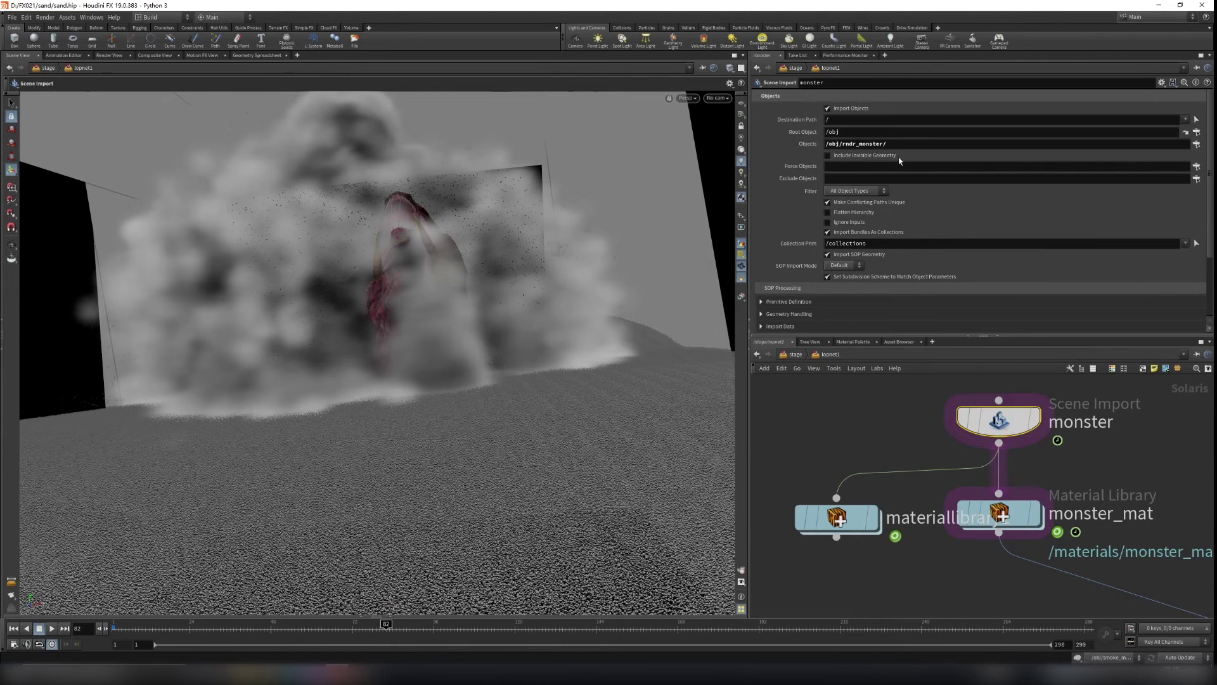
left_click_drag(888, 144, 865, 146)
left_click(807, 444)
left_click_drag(794, 453, 869, 543)
key("Delete")
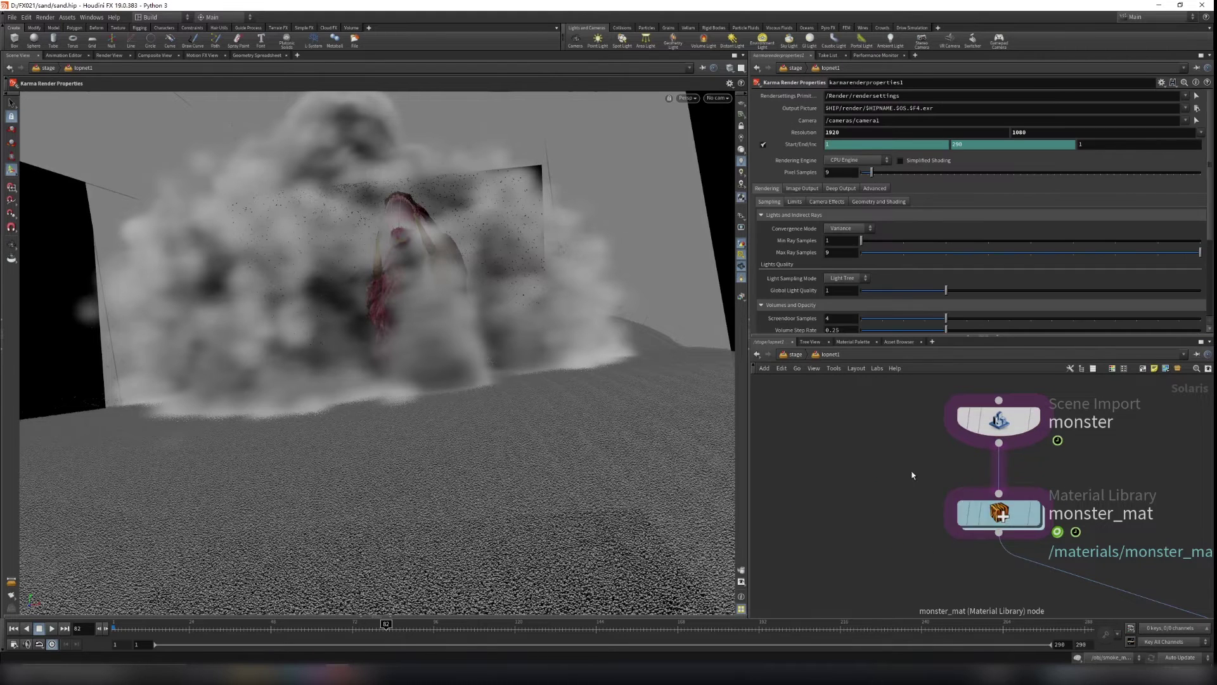
Enter the monster_mat Material Library and show the texture settings of its Principled Shader
left_click(1015, 513)
middle_click_drag(1131, 468, 985, 479)
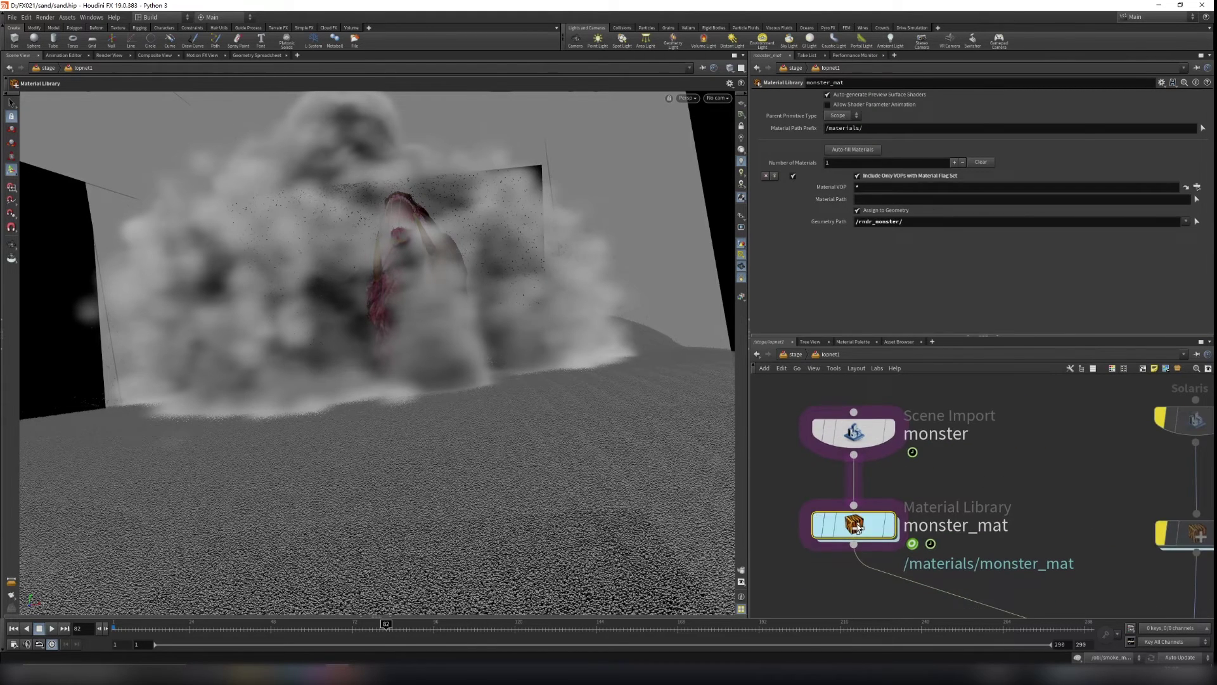
double_click(854, 525)
scroll(853, 459, "up", 3)
middle_click_drag(854, 459, 851, 509)
left_click(816, 95)
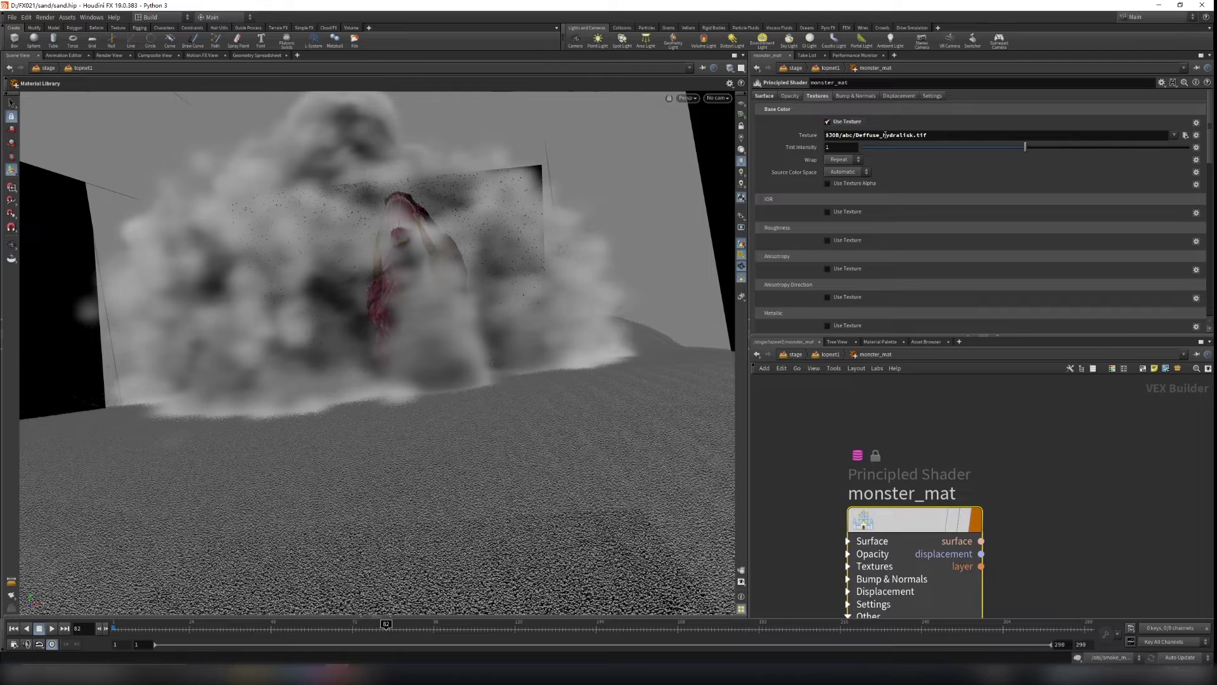
Browse to Deffuse_hydralisk.tif for the base color texture, close the file chooser without accepting, and return to lopnet1
left_click(1185, 135)
left_click(1005, 66)
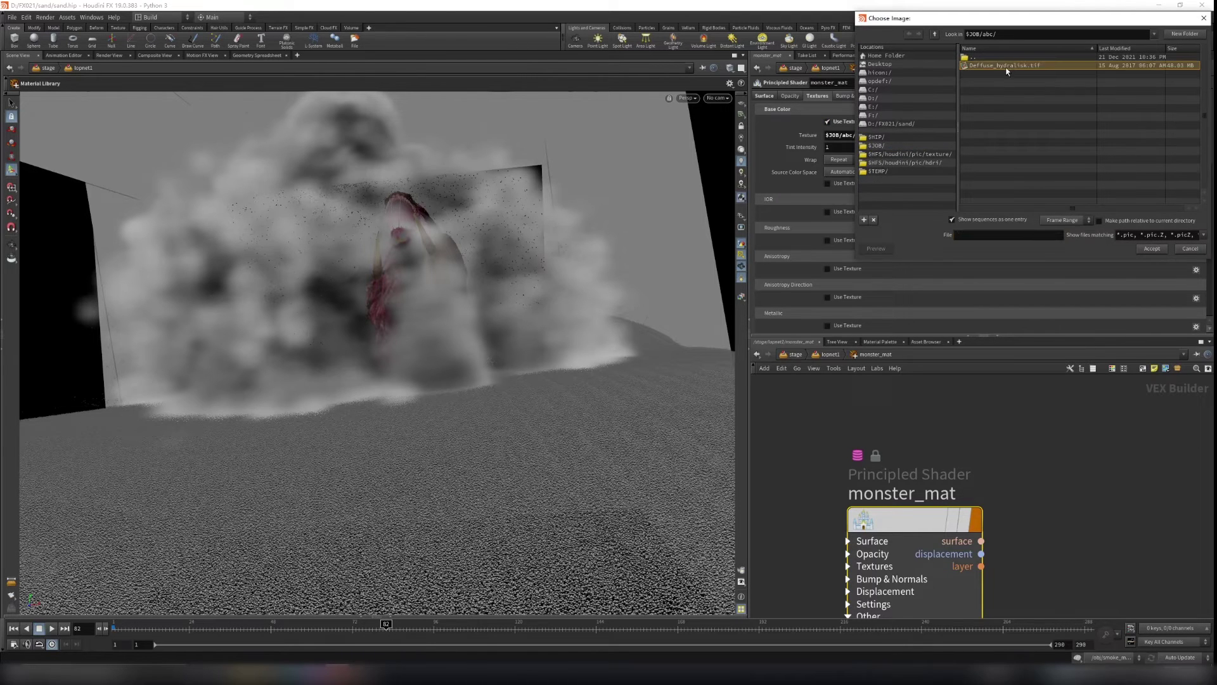
left_click_drag(1099, 22, 979, 187)
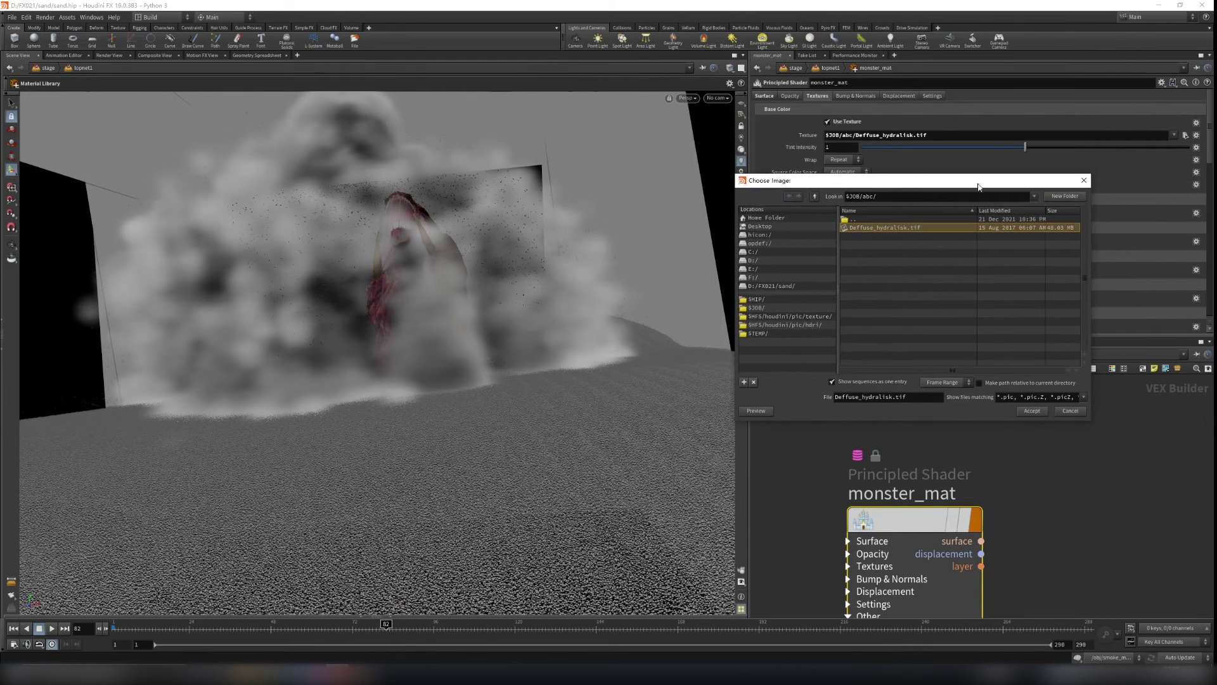
left_click(1085, 181)
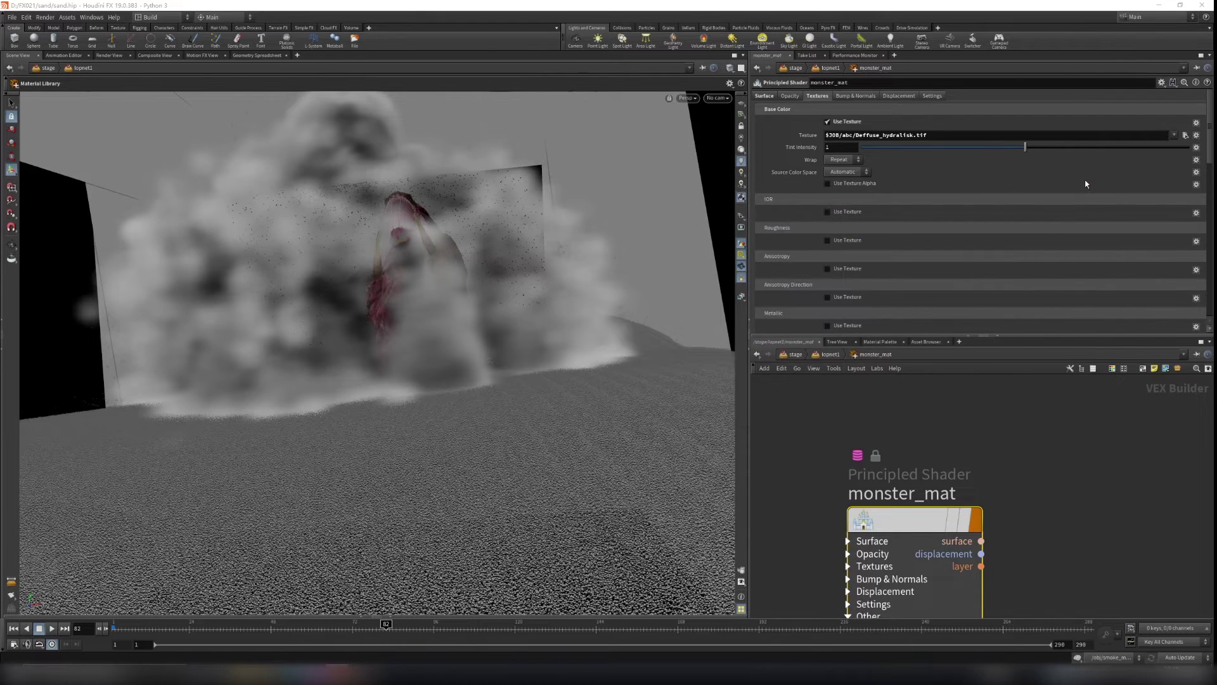
key("u")
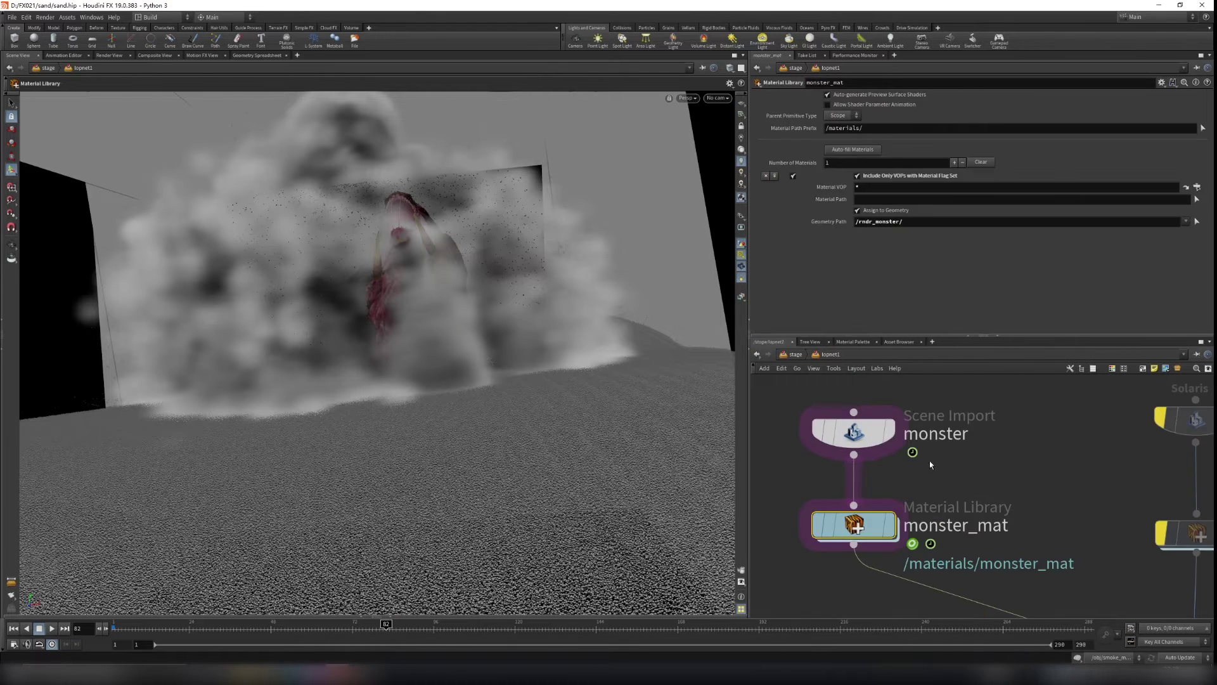
Select the monster import and material pair, inspect the sand Scene Import, and enter the sand_mat Material Library
scroll(1026, 482, "down", 3)
left_click_drag(815, 390, 962, 544)
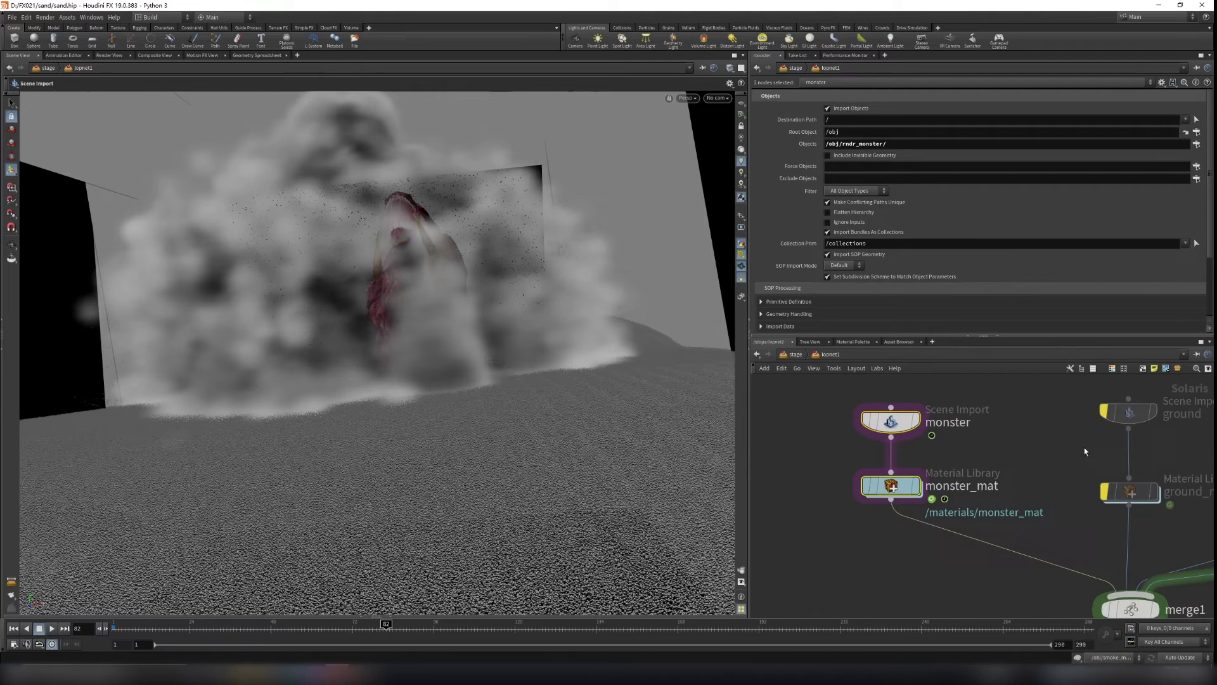
middle_click_drag(1085, 451, 847, 497)
middle_click_drag(1079, 482, 972, 482)
left_click(994, 461)
middle_click_drag(1021, 534, 1012, 486)
scroll(1013, 485, "up", 2)
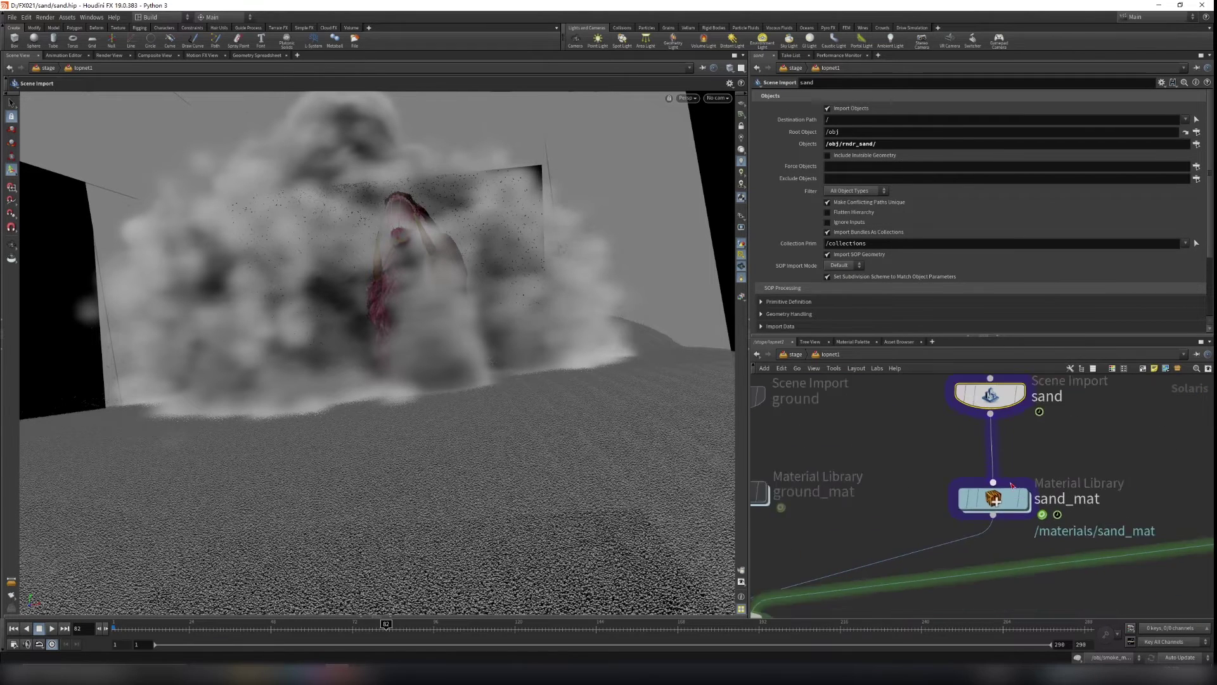
double_click(1008, 499)
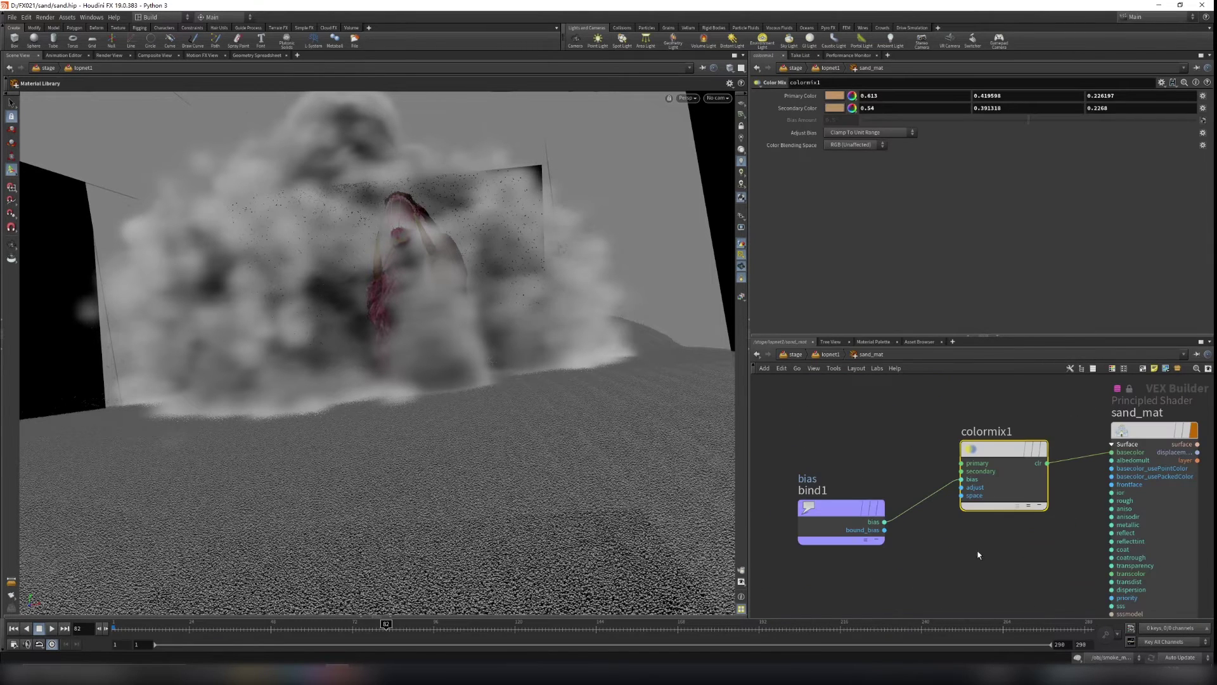
Examine how the colormix1 node feeds the base color of the sand_mat Principled Shader
middle_click_drag(1023, 529, 899, 570)
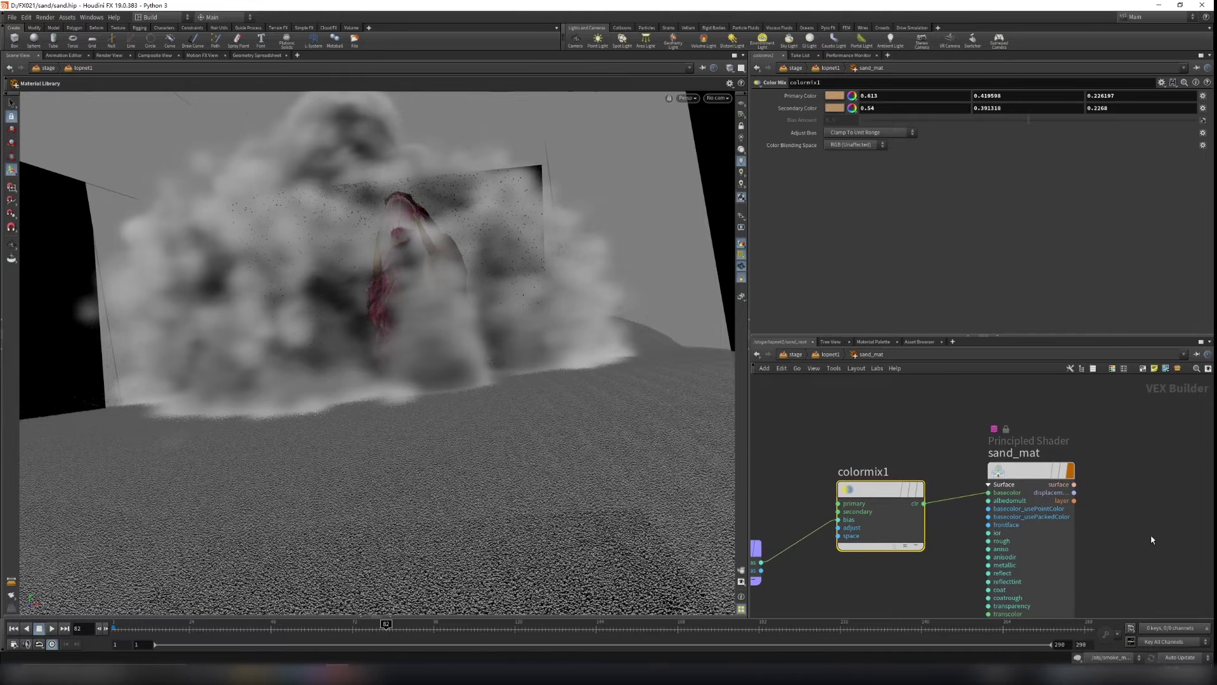
scroll(1110, 537, "up", 3)
left_click_drag(971, 431, 1031, 471)
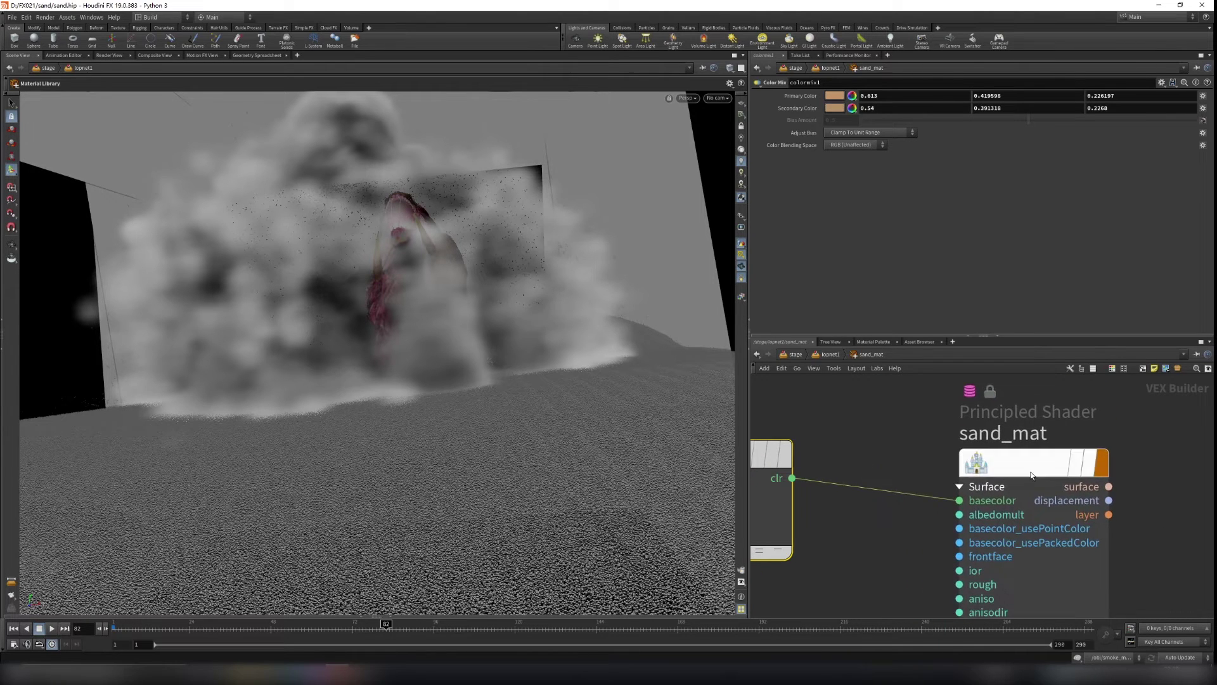
middle_click_drag(886, 436, 934, 468)
mouse_move(1111, 476)
middle_click_drag(1111, 477, 1090, 482)
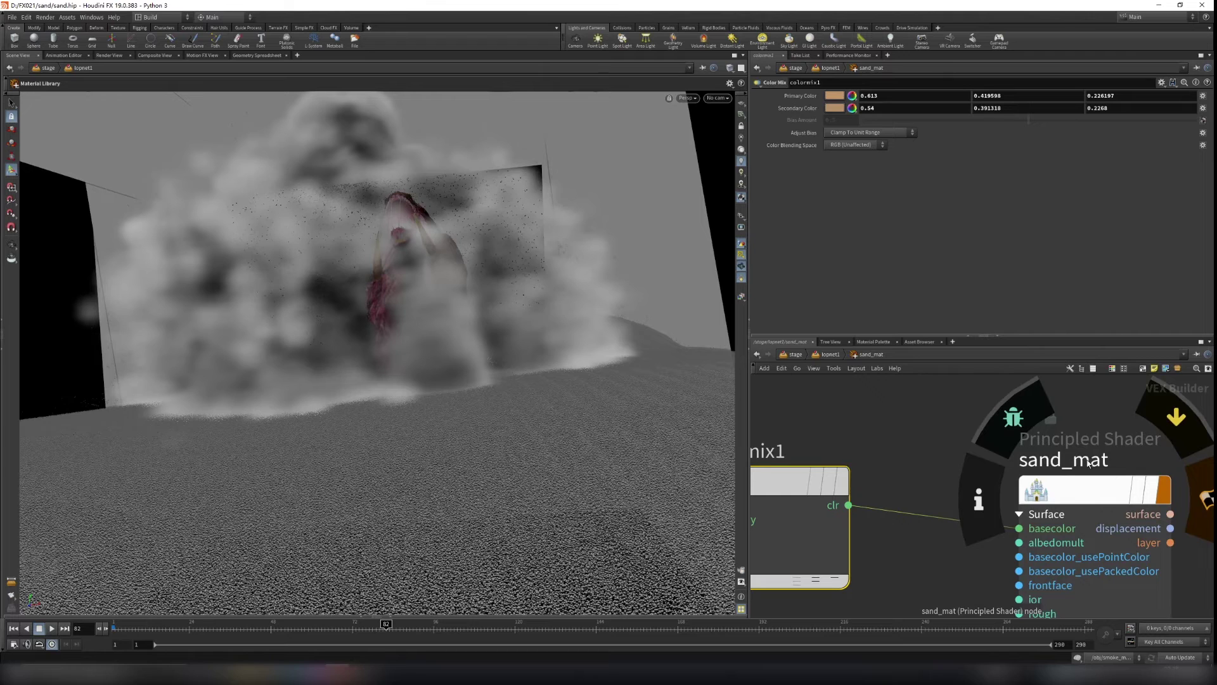
double_click(1088, 463)
left_click(933, 467)
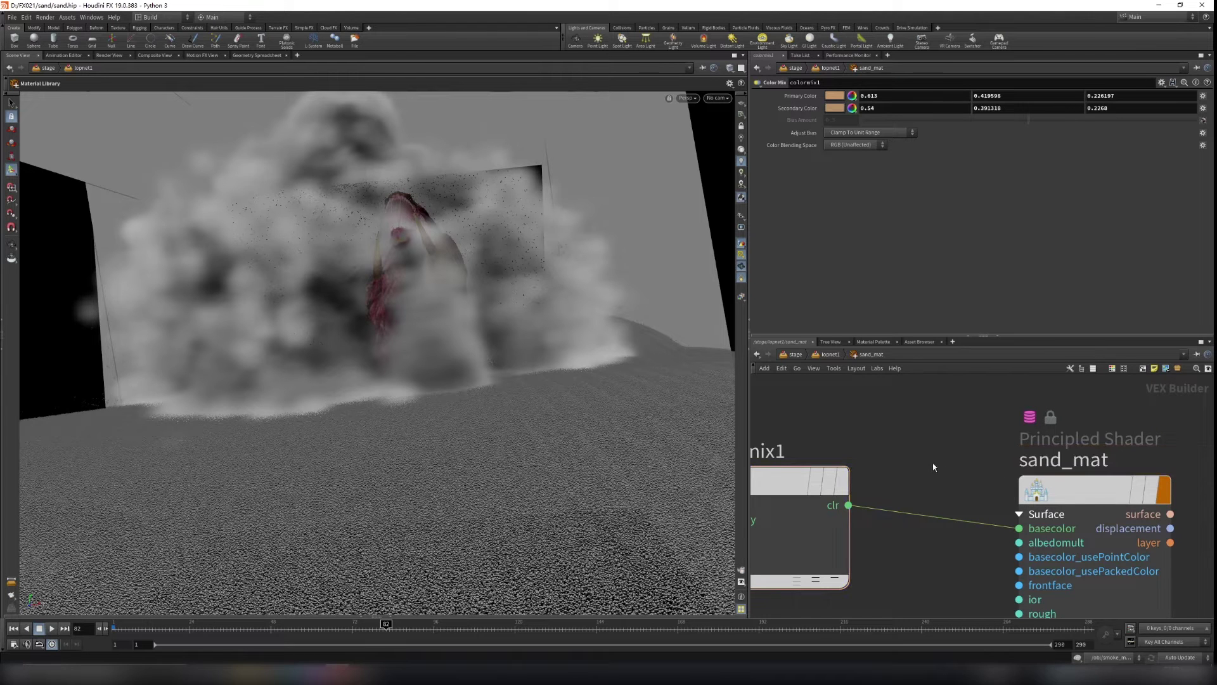
Select the bind1 node feeding the color mix's bias input and inspect its parameters
middle_click_drag(855, 423, 1017, 423)
scroll(1017, 423, "down", 3)
middle_click_drag(815, 424, 918, 438)
scroll(927, 438, "up", 2)
middle_click_drag(961, 484, 967, 436)
left_click_drag(875, 527, 862, 486)
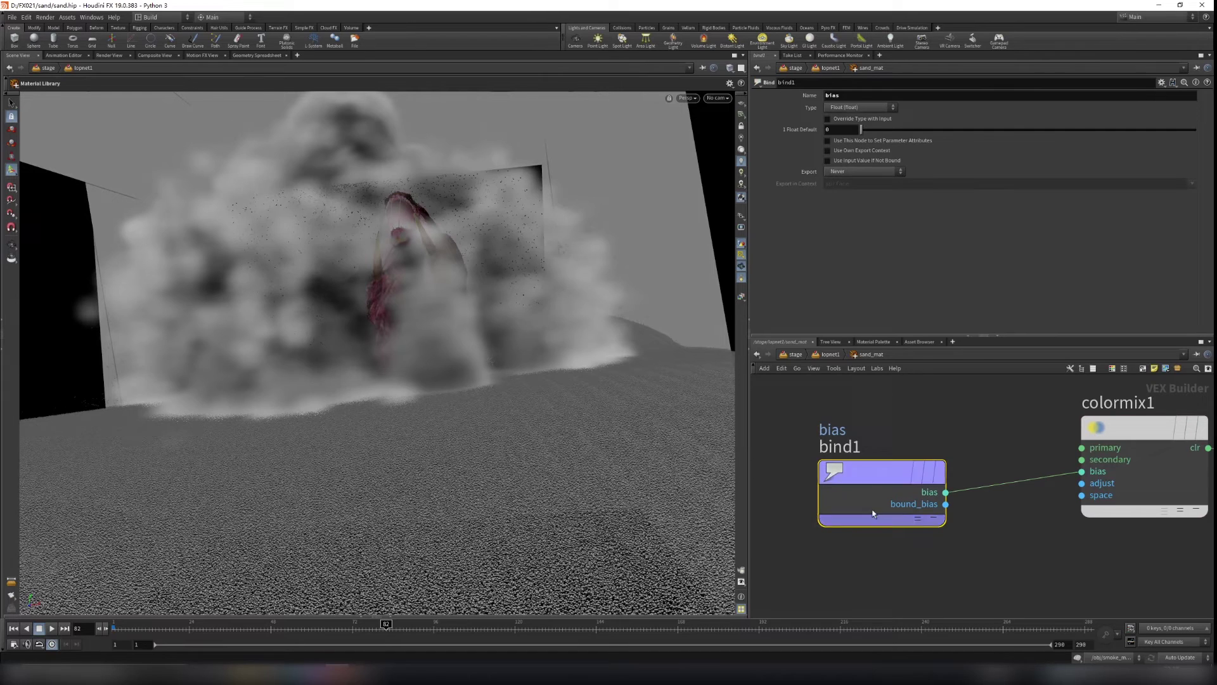
Check the bias name on bind1, return to the object-level network, and enter the sand geometry
double_click(832, 95)
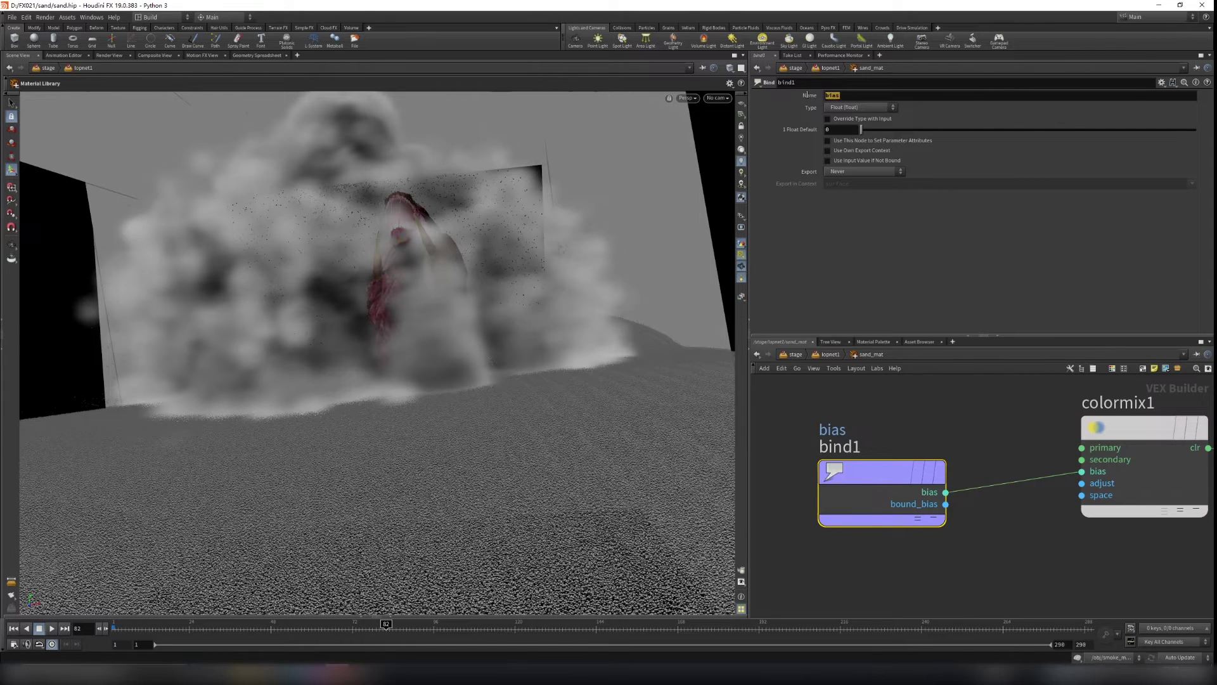
left_click(819, 401)
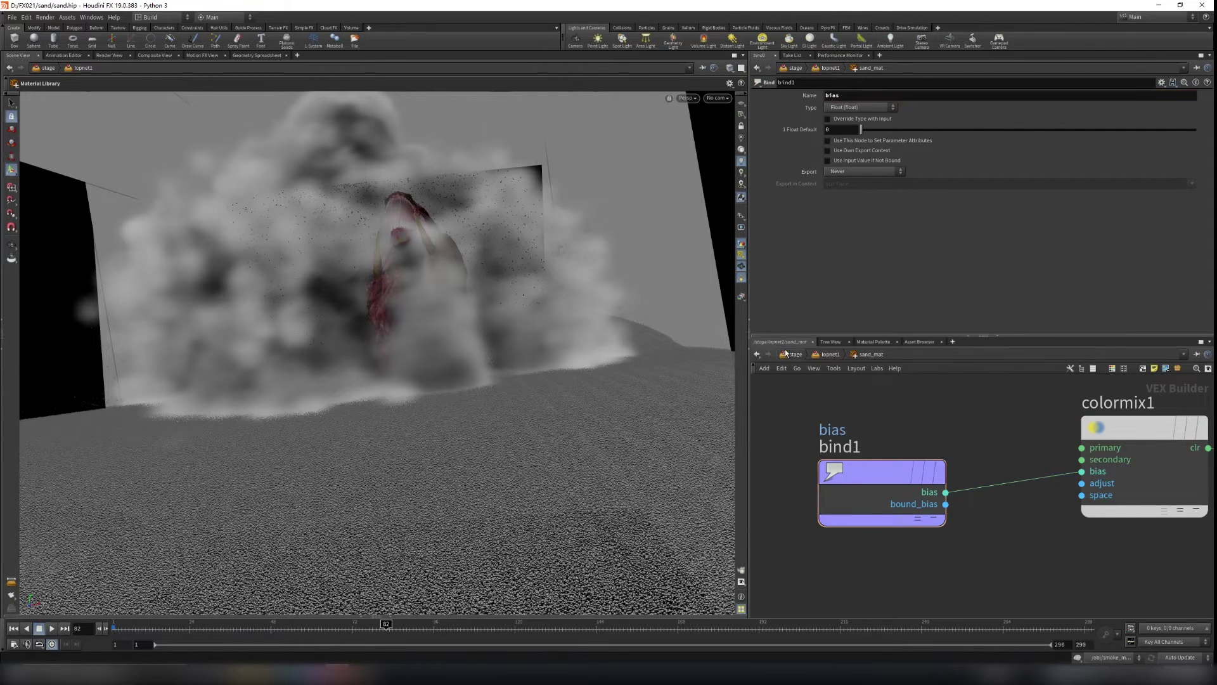
left_click(795, 354)
left_click(798, 354)
left_click(811, 395)
middle_click_drag(957, 482, 958, 606)
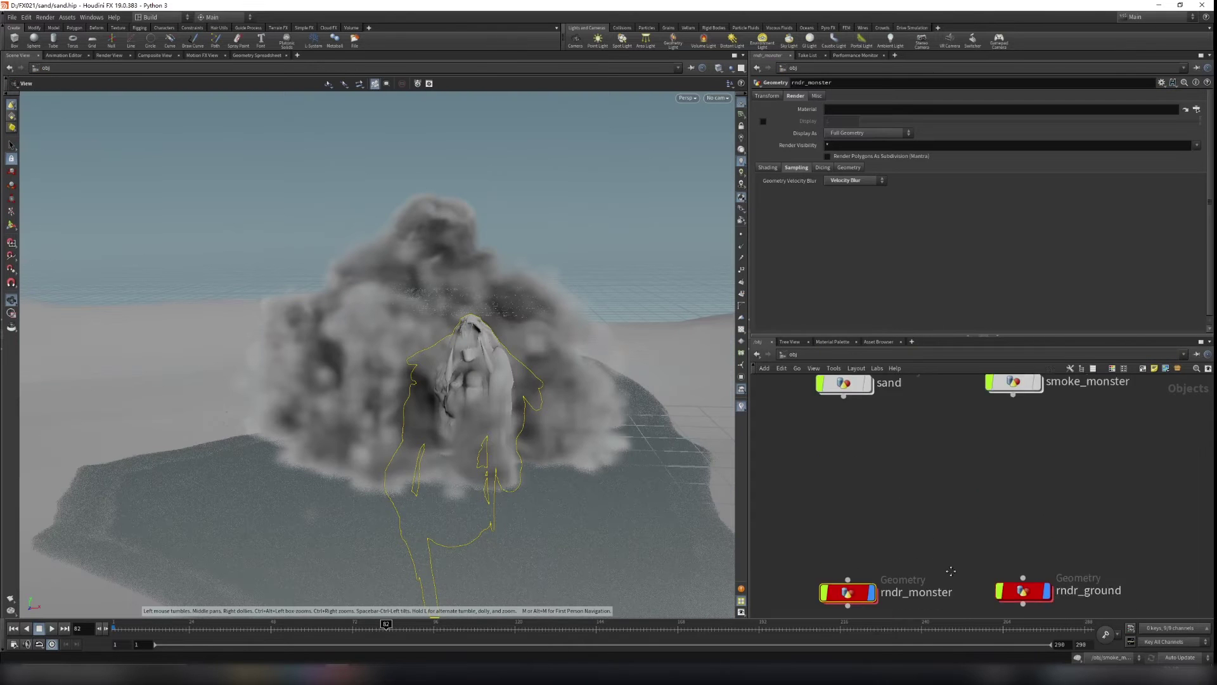
middle_click_drag(969, 428, 972, 558)
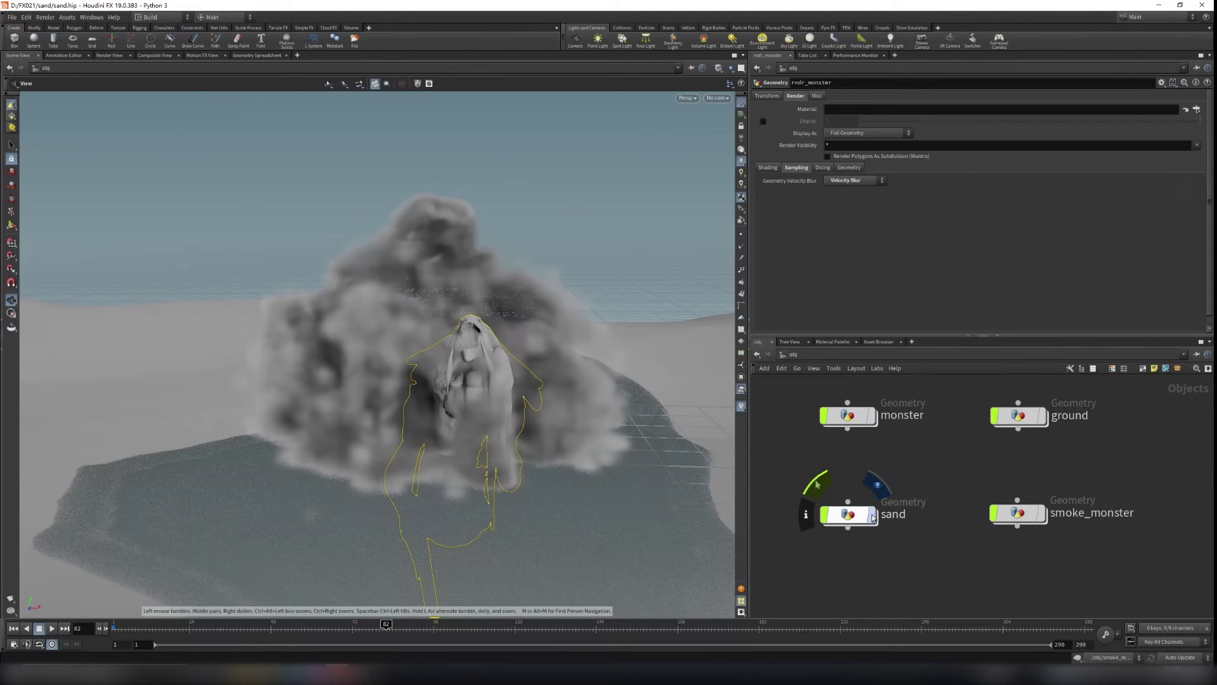
left_click(849, 515)
double_click(852, 517)
Enter attribvop1 above the pscale wrangle and examine how aanoise1 feeds the bias bind export
middle_click_drag(1033, 485, 1031, 601)
scroll(1021, 444, "up", 2)
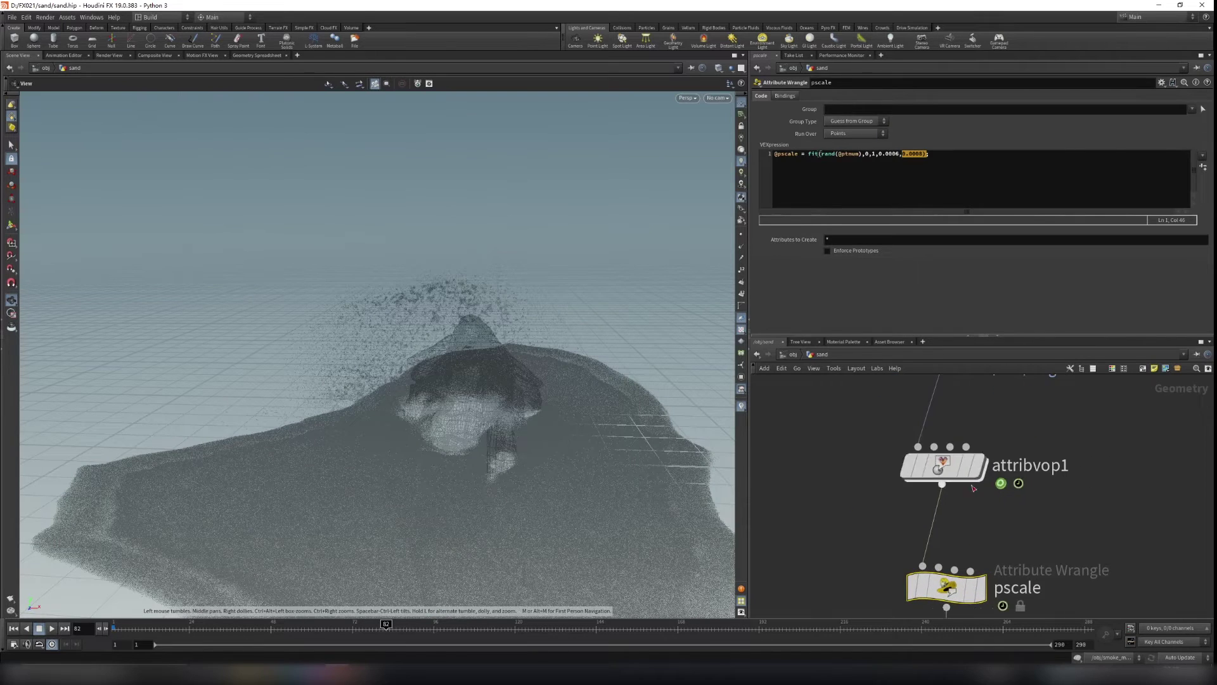
double_click(946, 469)
middle_click_drag(824, 562, 992, 479)
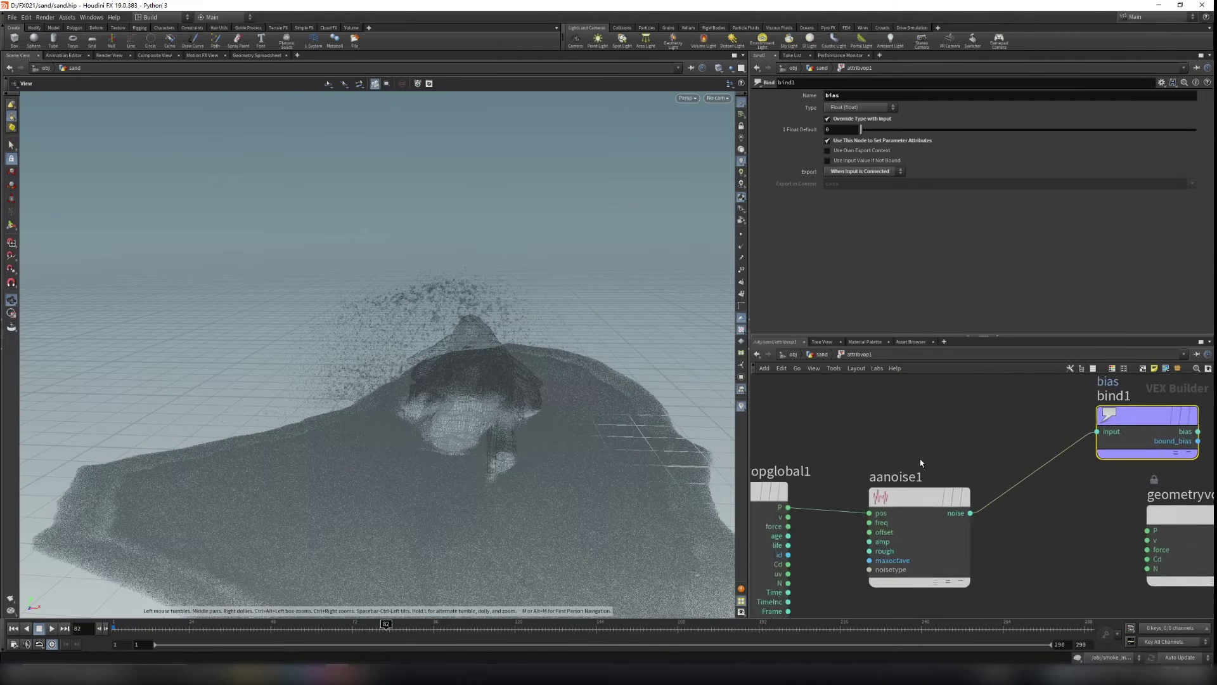
scroll(922, 458, "down", 2)
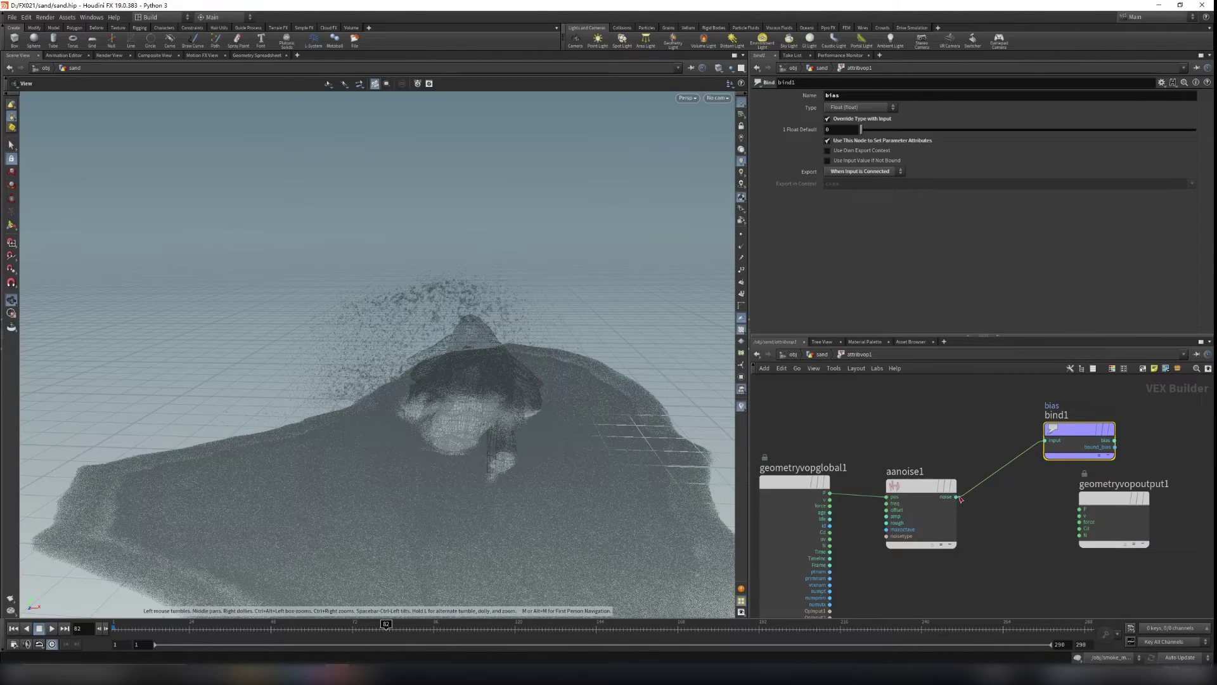
Wire aanoise1's noise output to Cd on geometryvopoutput1, inspect the noise on the sand points, and remove the wire
left_click_drag(957, 497, 1078, 529)
left_click_drag(467, 419, 618, 504)
right_click_drag(618, 504, 600, 481)
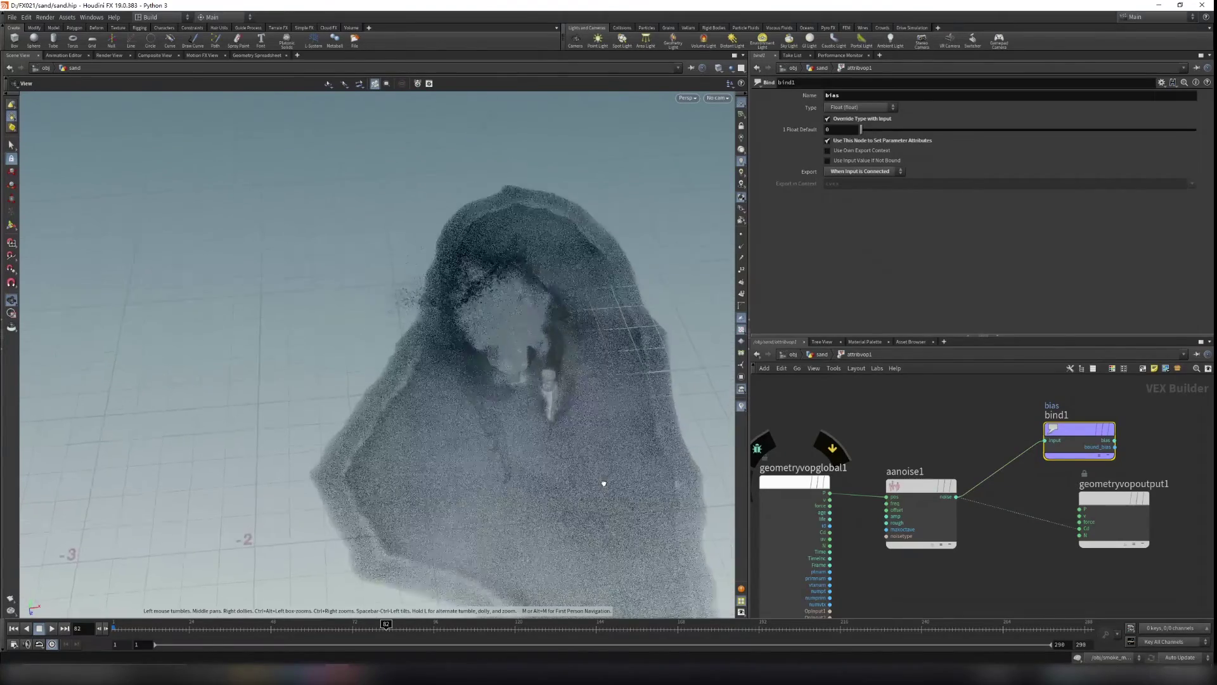
left_click_drag(601, 482, 613, 500)
right_click_drag(614, 500, 765, 469)
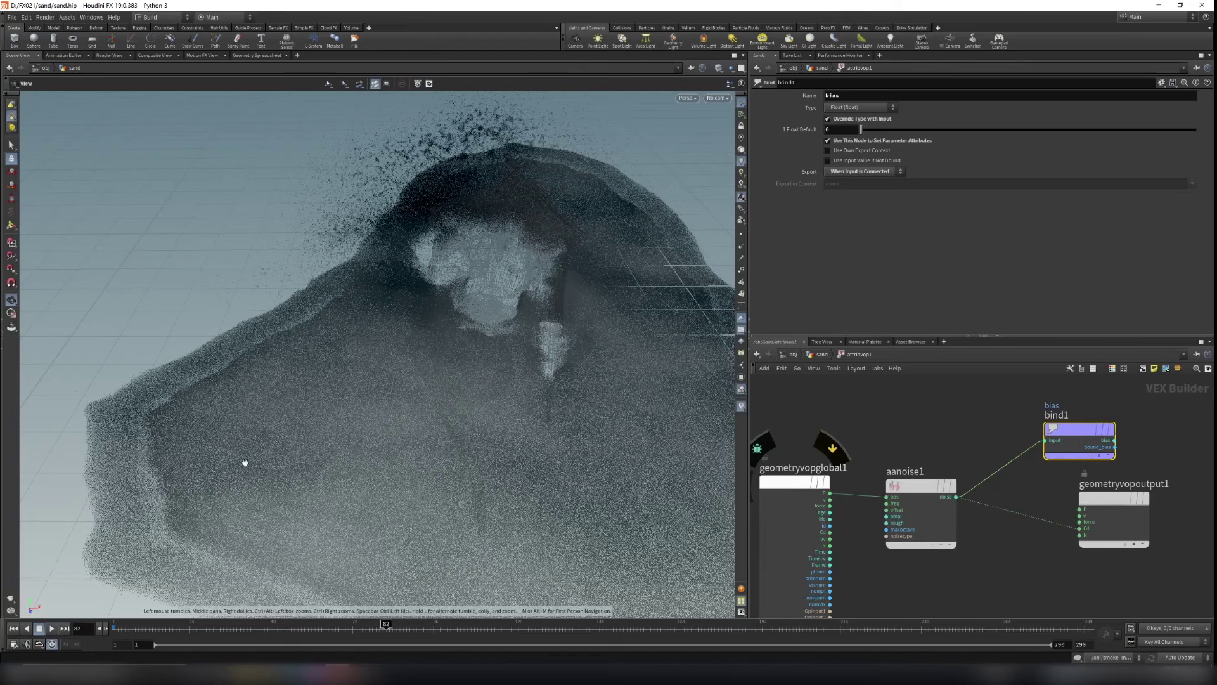
left_click_drag(375, 478, 378, 391)
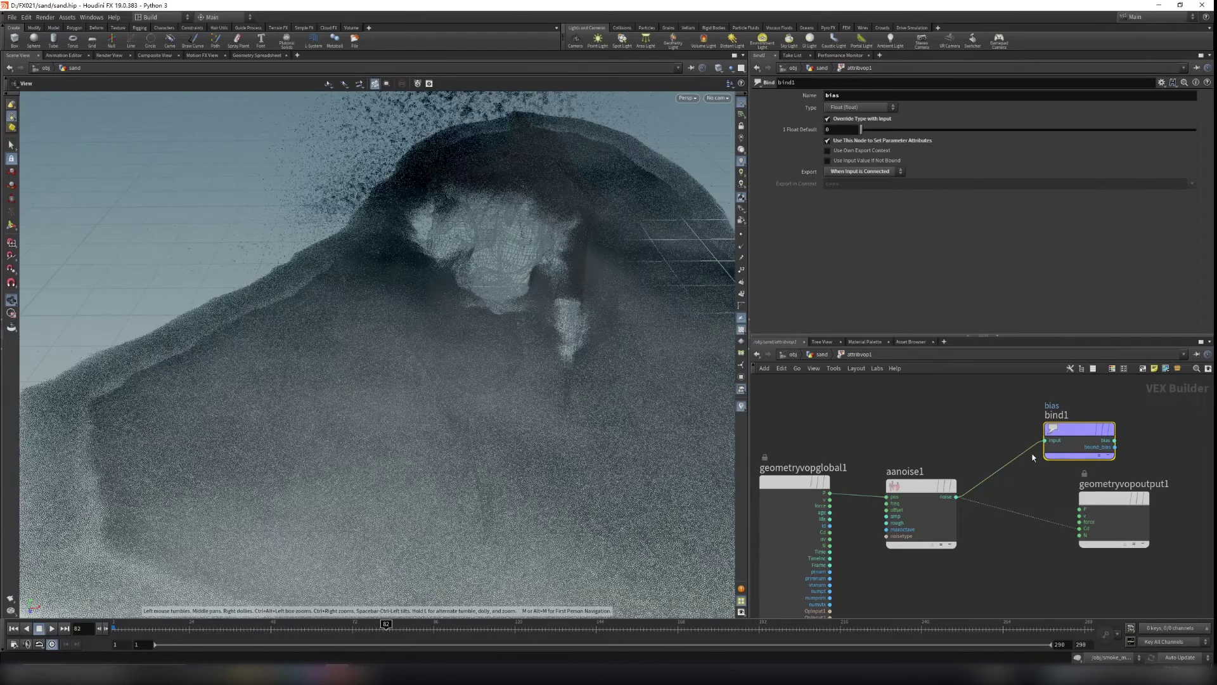
left_click_drag(1019, 489, 1000, 527)
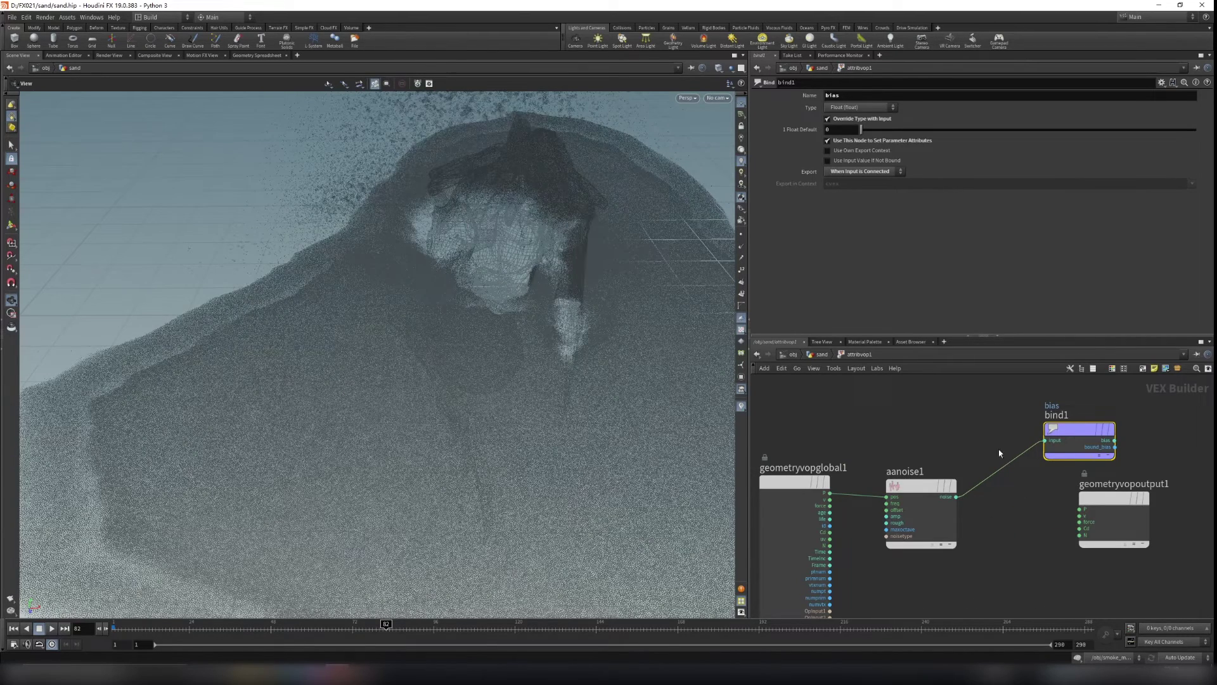
Switch back to the stage's lopnet1 and re-enter the sand_mat Material Library
left_click(792, 354)
left_click(797, 368)
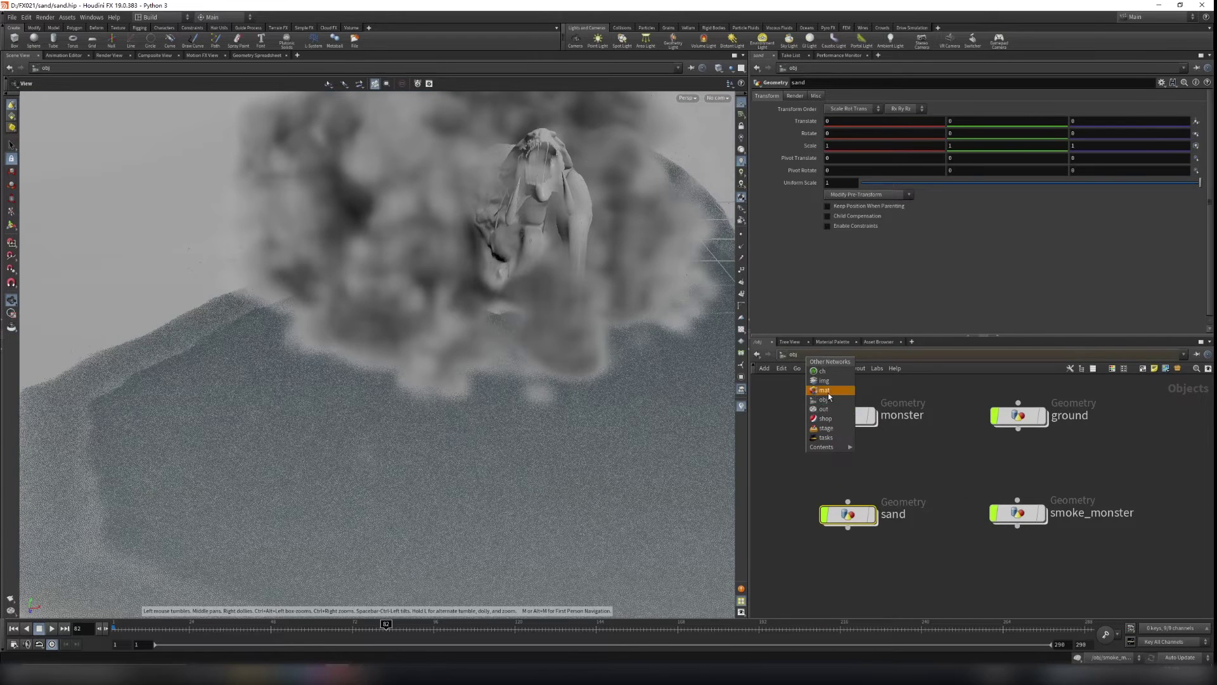
left_click(825, 429)
scroll(979, 501, "up", 5)
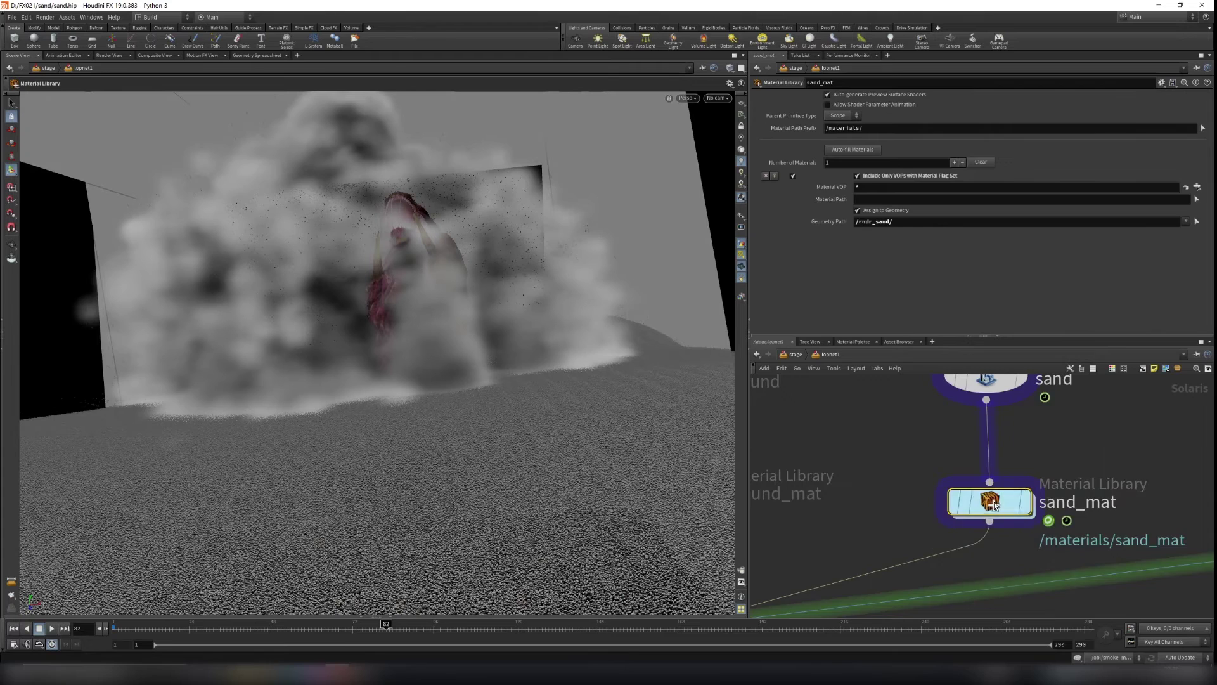
double_click(990, 502)
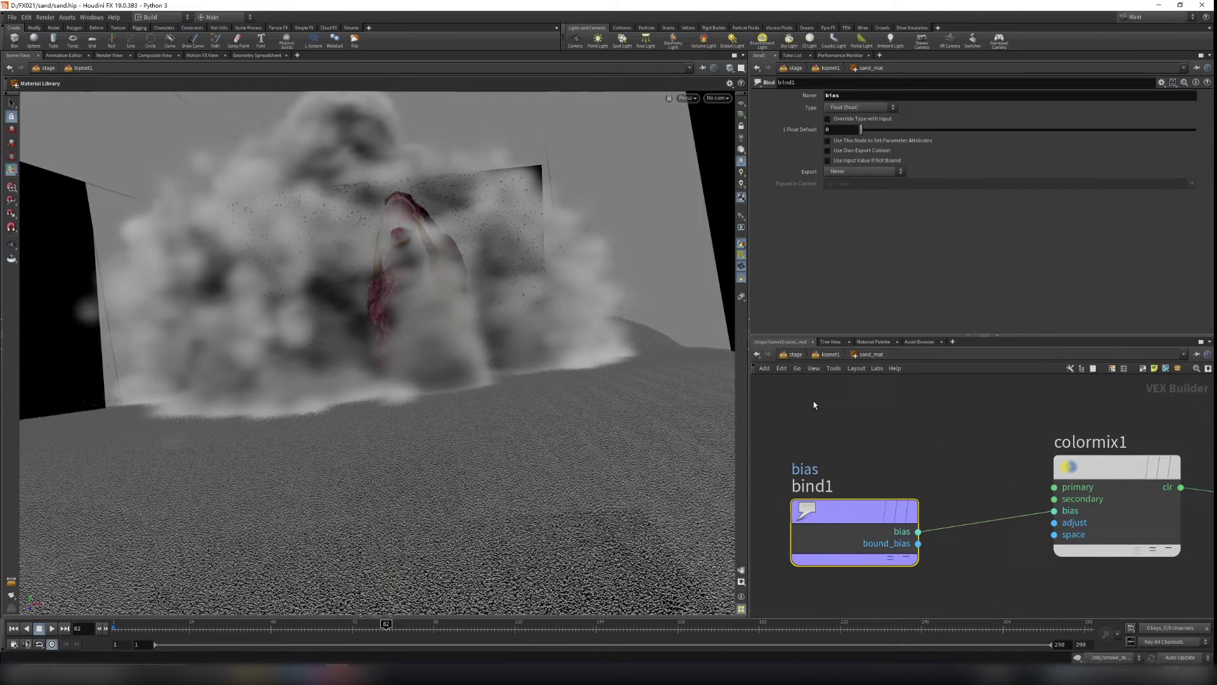
left_click_drag(789, 404, 974, 612)
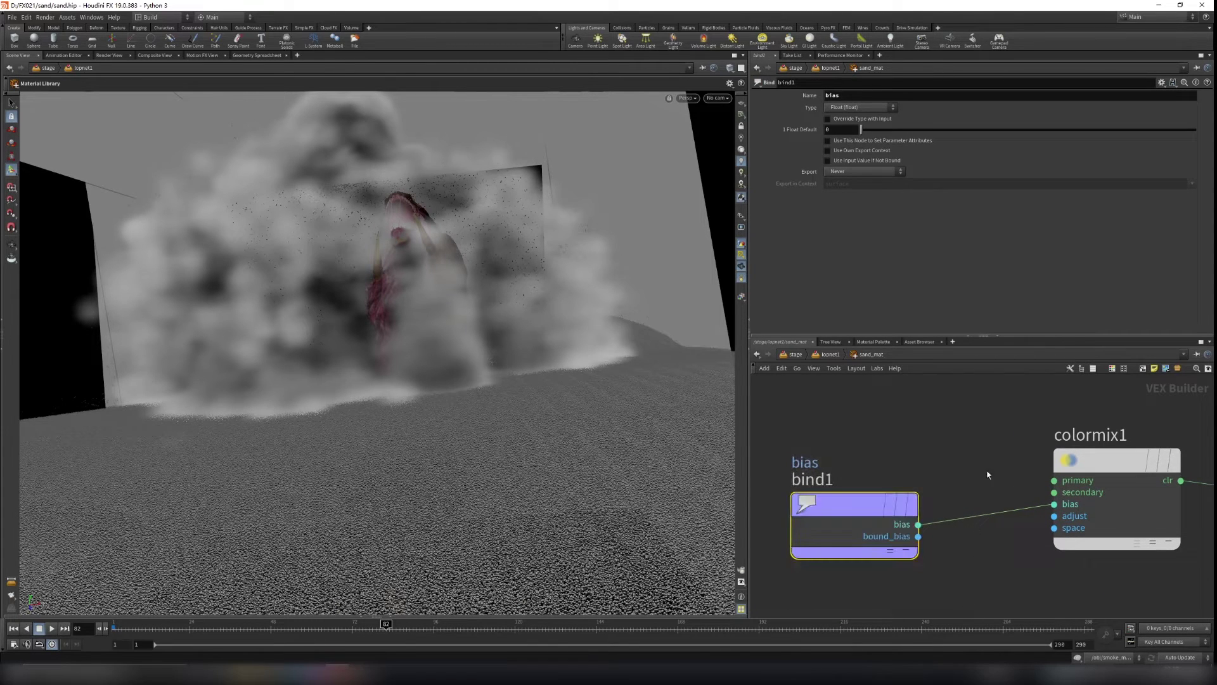
Select colormix1 and inspect its primary and secondary colors, bias input, and connection to the shader's base color
middle_click_drag(1000, 452, 926, 444)
left_click(1028, 476)
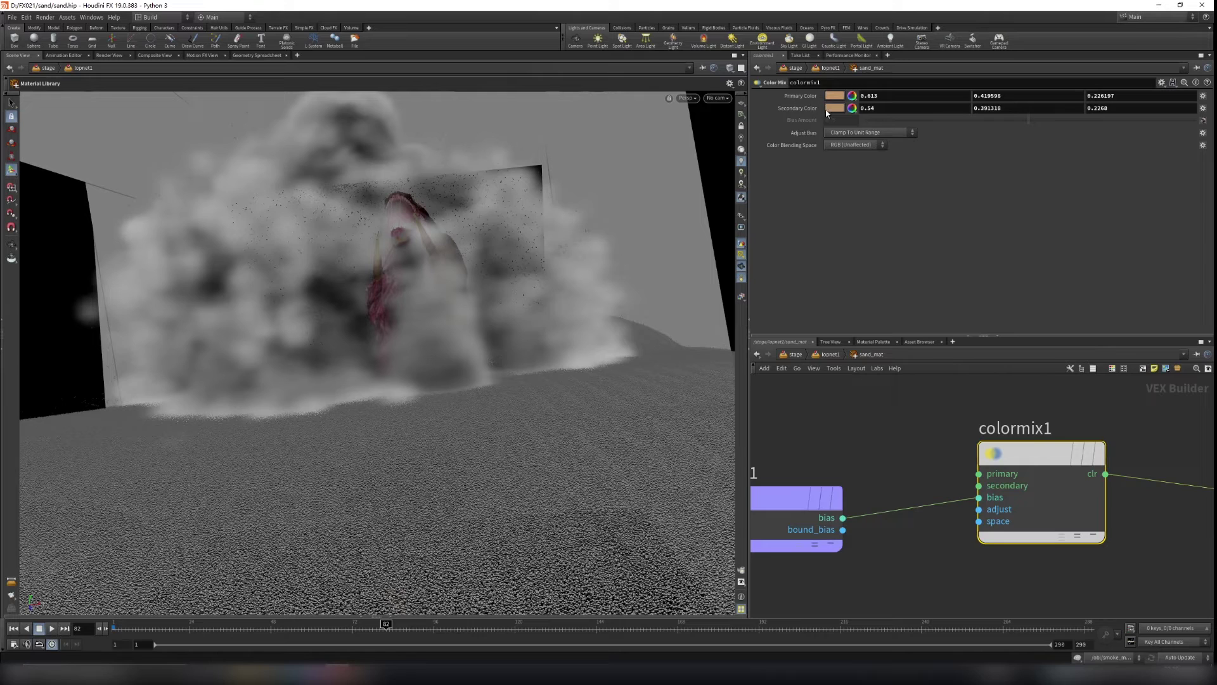
middle_click_drag(865, 409, 922, 375)
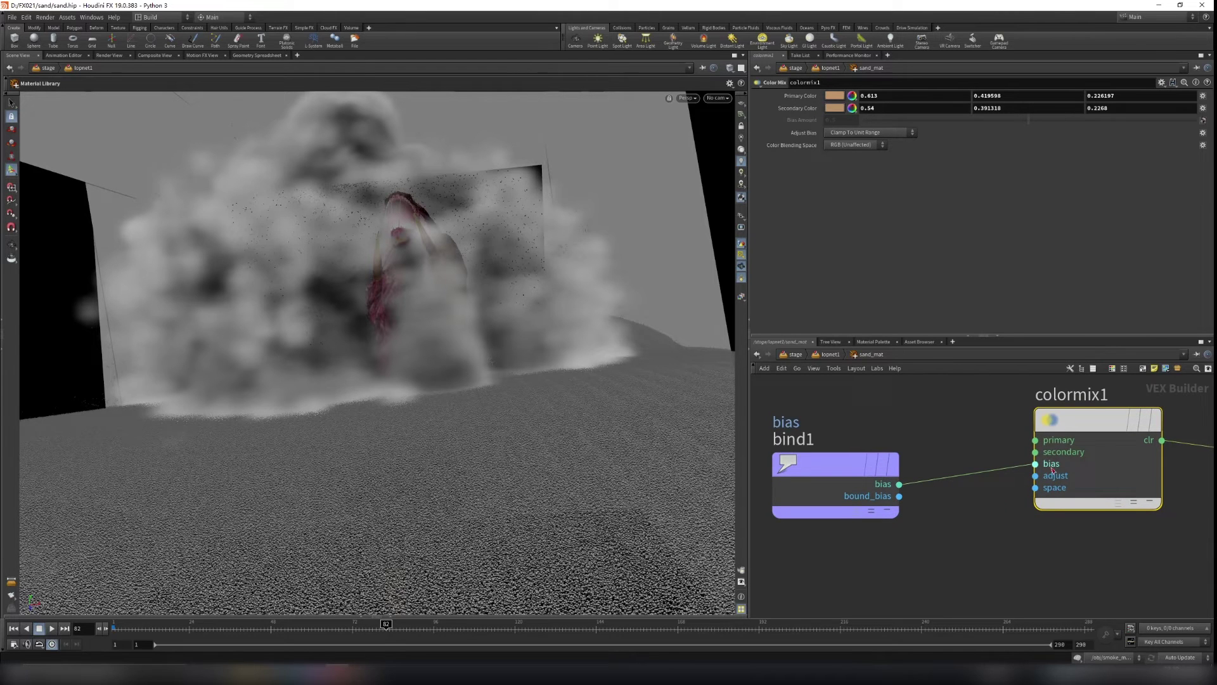
middle_click_drag(1155, 442, 908, 442)
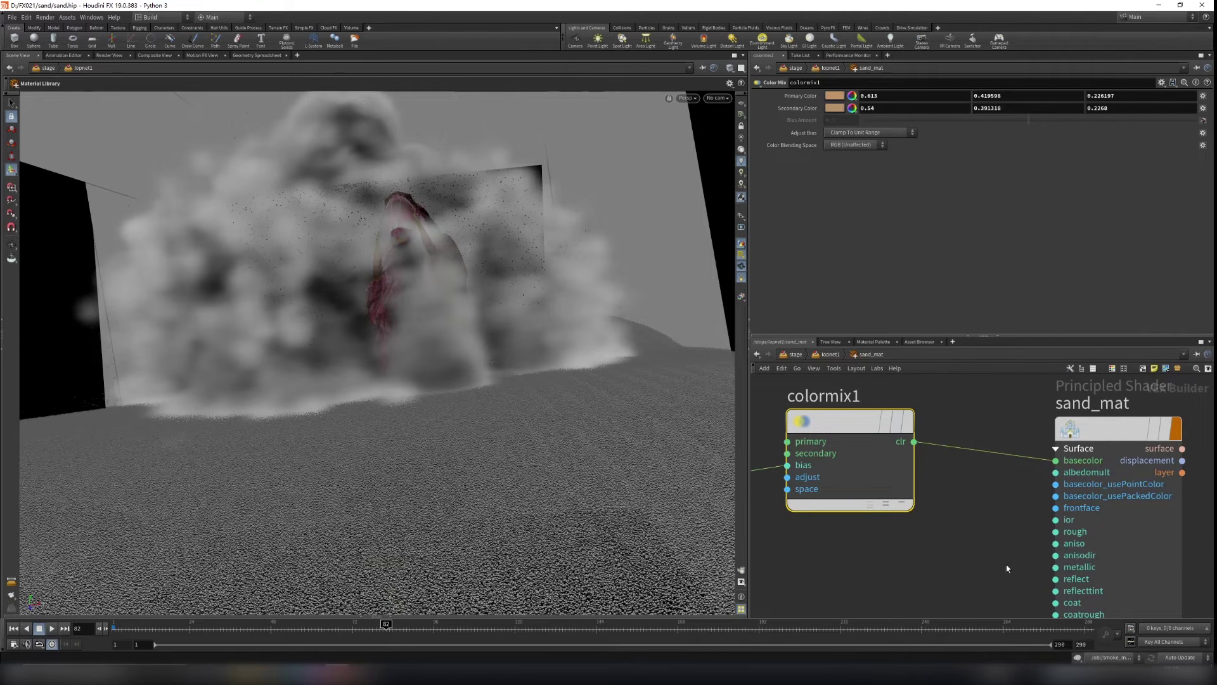
Select the sand_mat Principled Shader and inspect its specular and reflectivity settings
left_click(1084, 451)
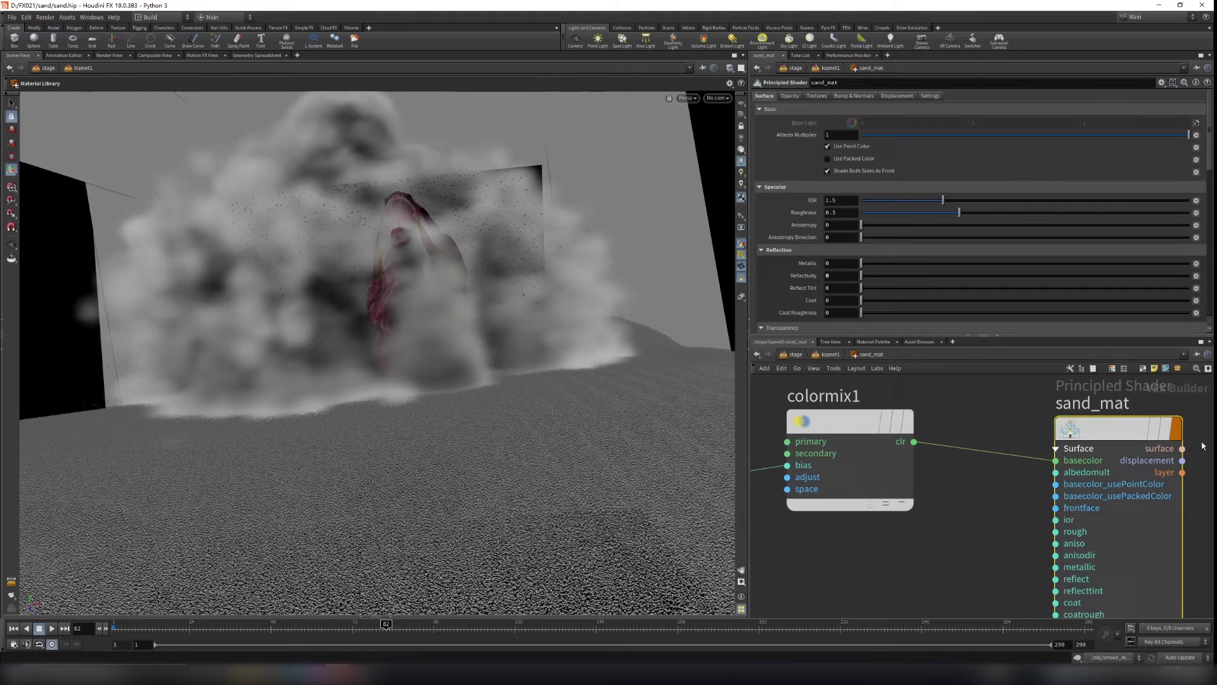
scroll(789, 223, "down", 3)
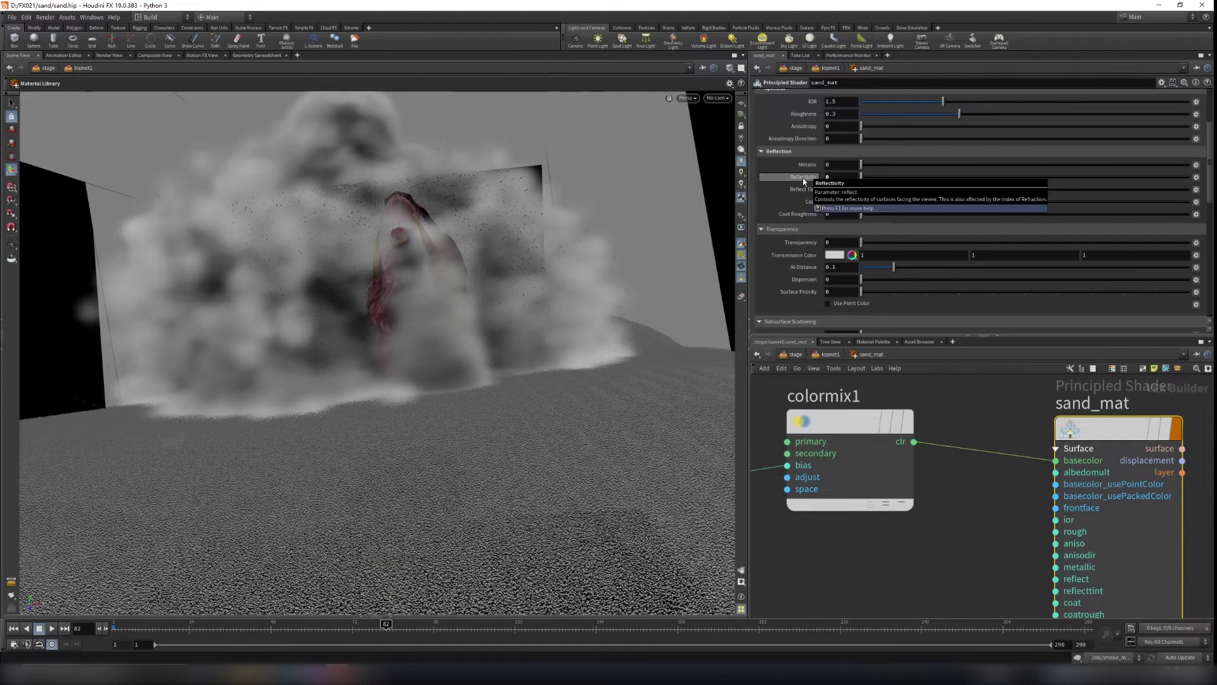
scroll(1000, 576, "down", 6)
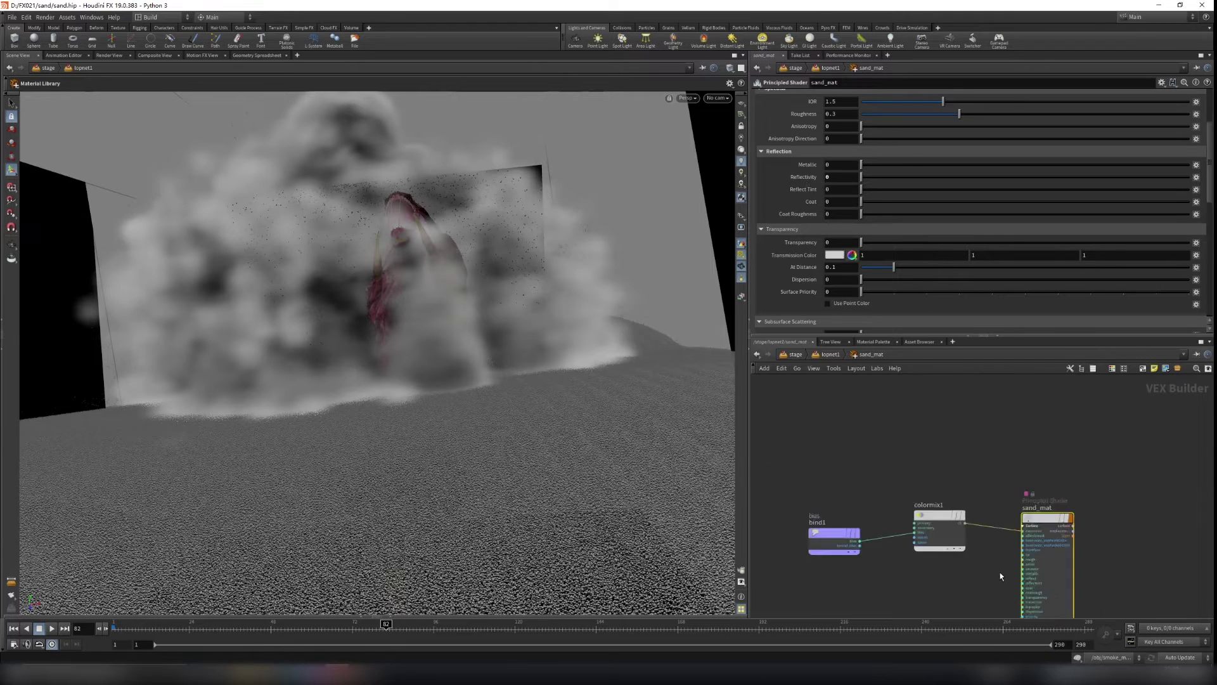
scroll(1020, 513, "up", 3)
middle_click_drag(1018, 515, 1002, 461)
Go back to lopnet1 and enter the smoke_mat Material Library next to sand_mat
left_click(906, 390)
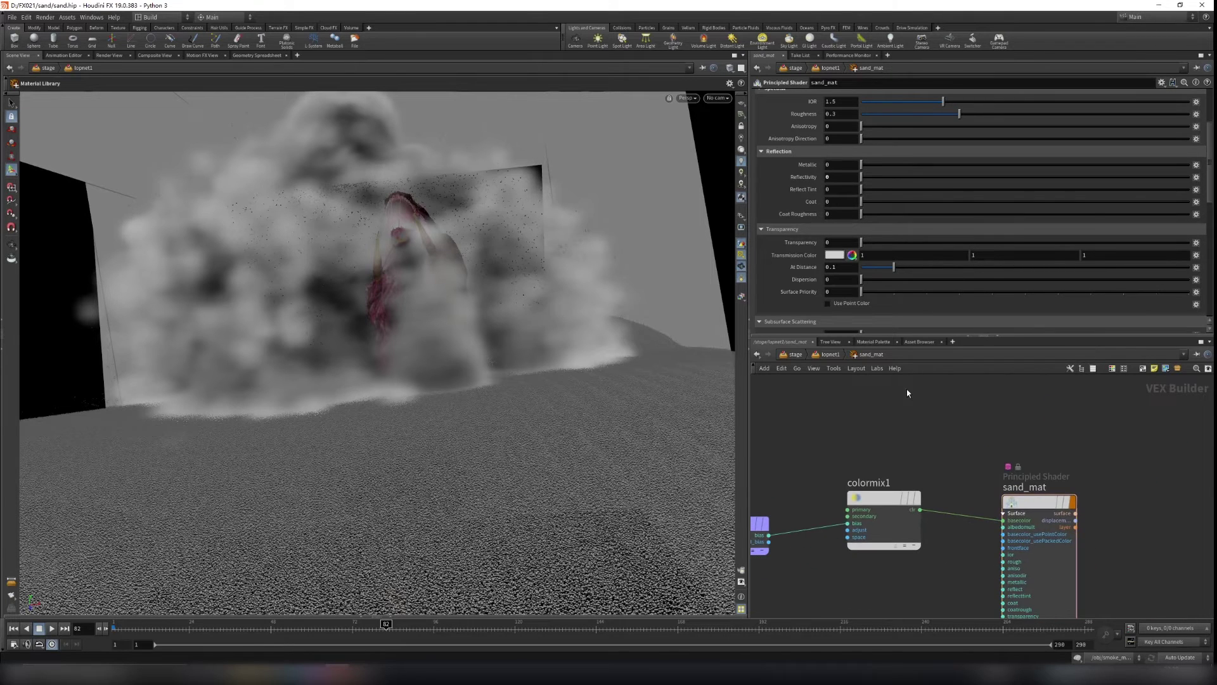
left_click(828, 356)
left_click(848, 366)
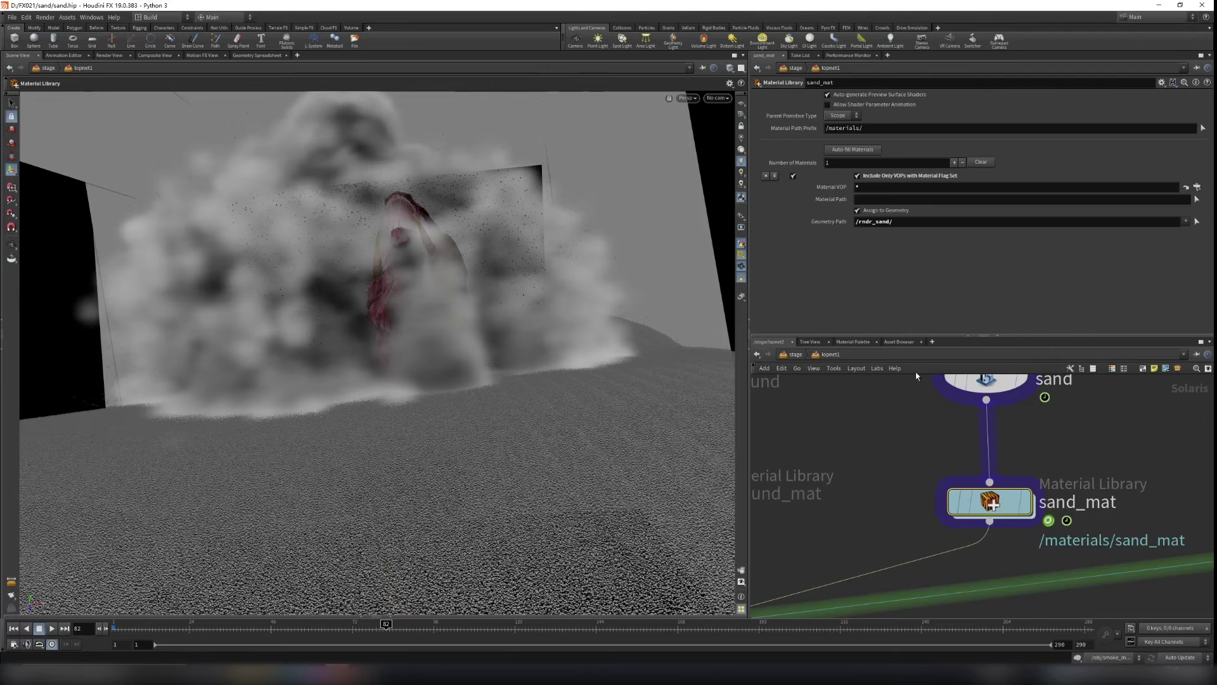
middle_click_drag(975, 488, 920, 473)
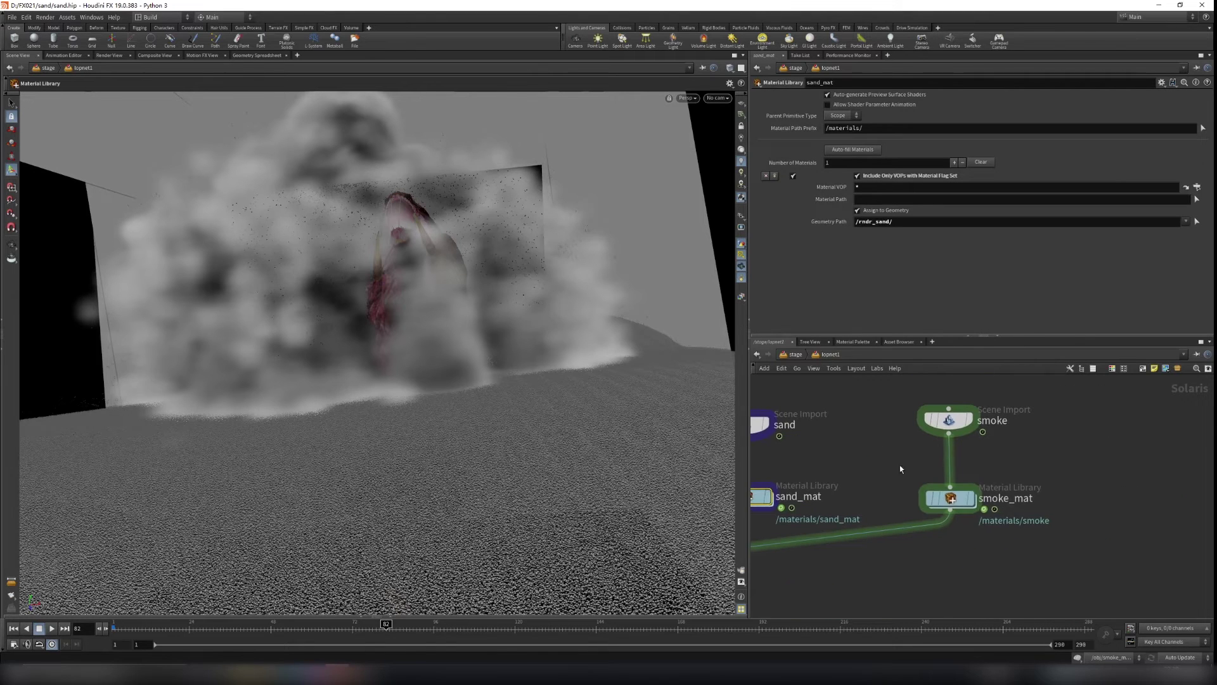
double_click(945, 500)
scroll(1016, 489, "up", 5)
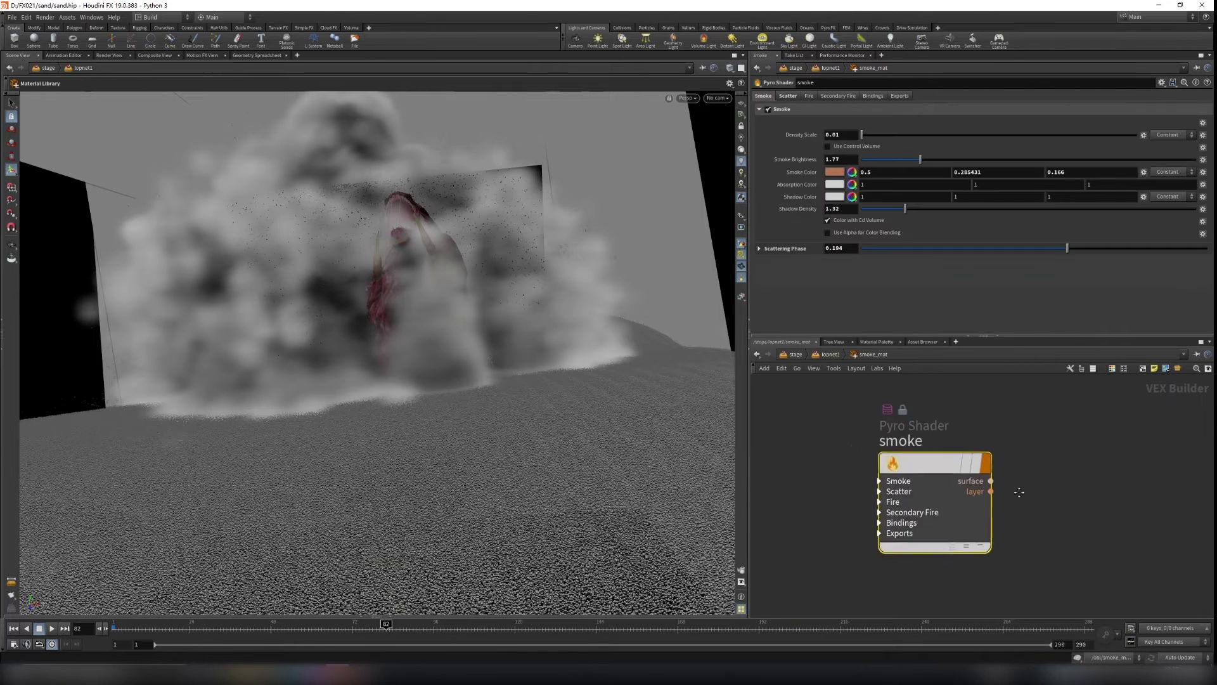
Examine the smoke Pyro Shader's density, brightness, and color settings, and return to lopnet1
mouse_move(960, 507)
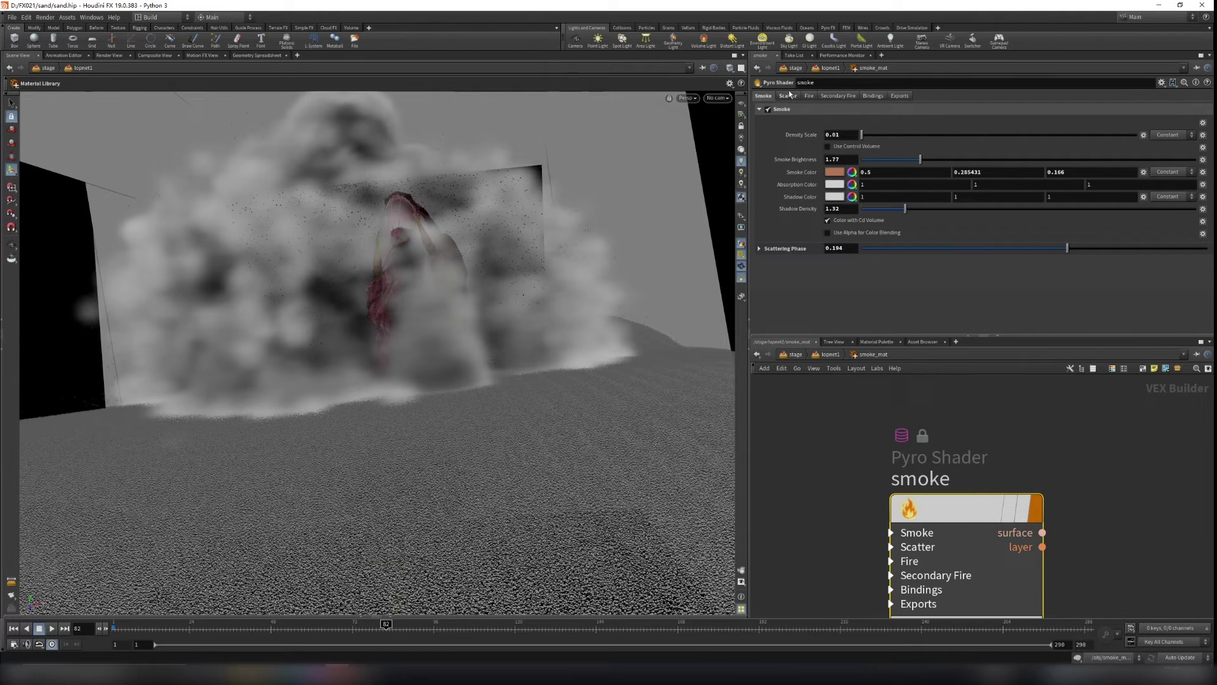
middle_click_drag(809, 506, 857, 443)
left_click(893, 477)
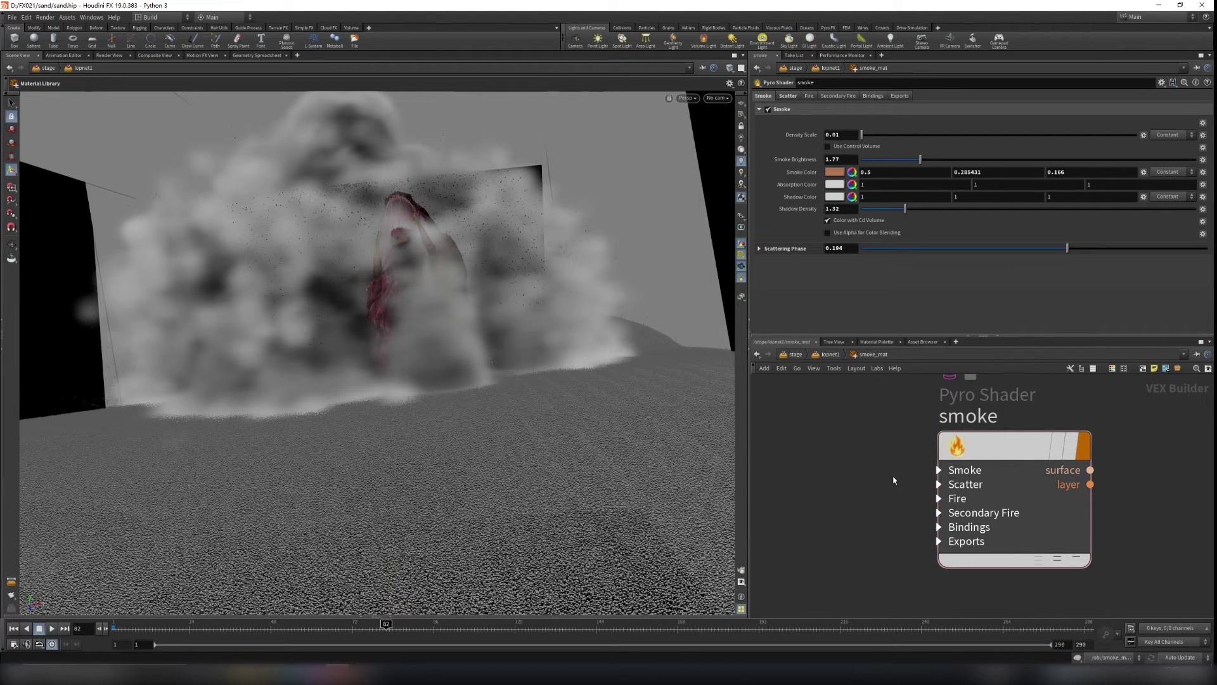
left_click(829, 355)
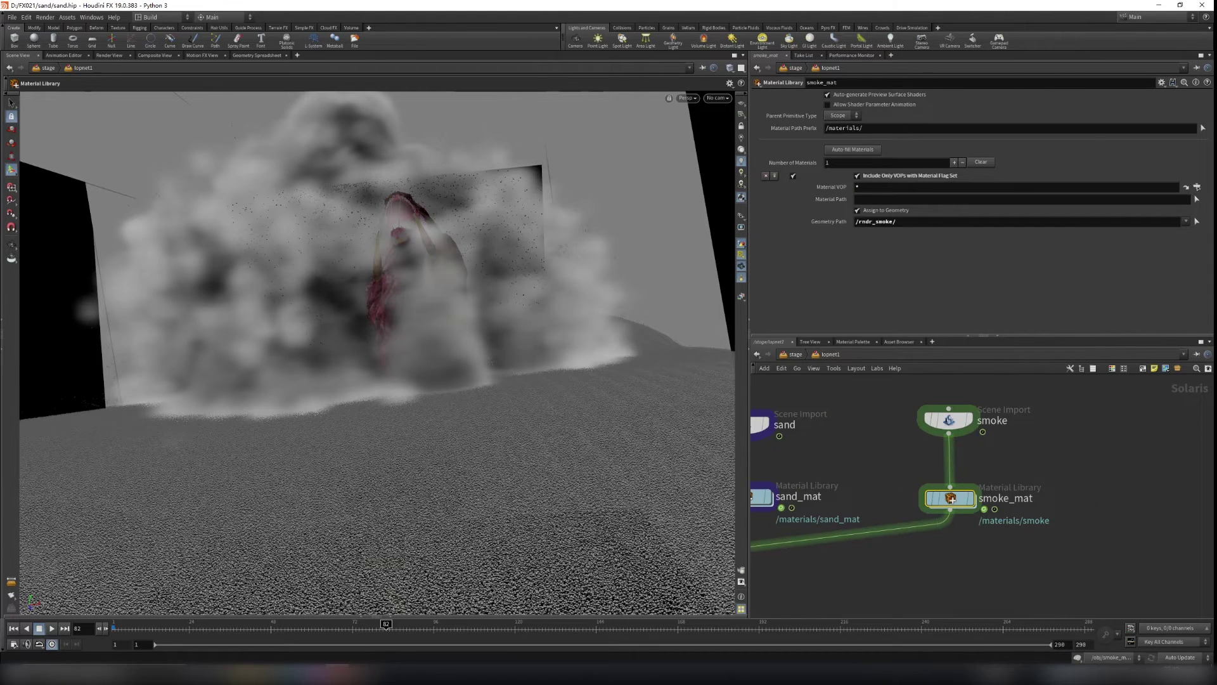
Select merge1 and inspect how it combines the four material branches
middle_click_drag(810, 615, 1070, 522)
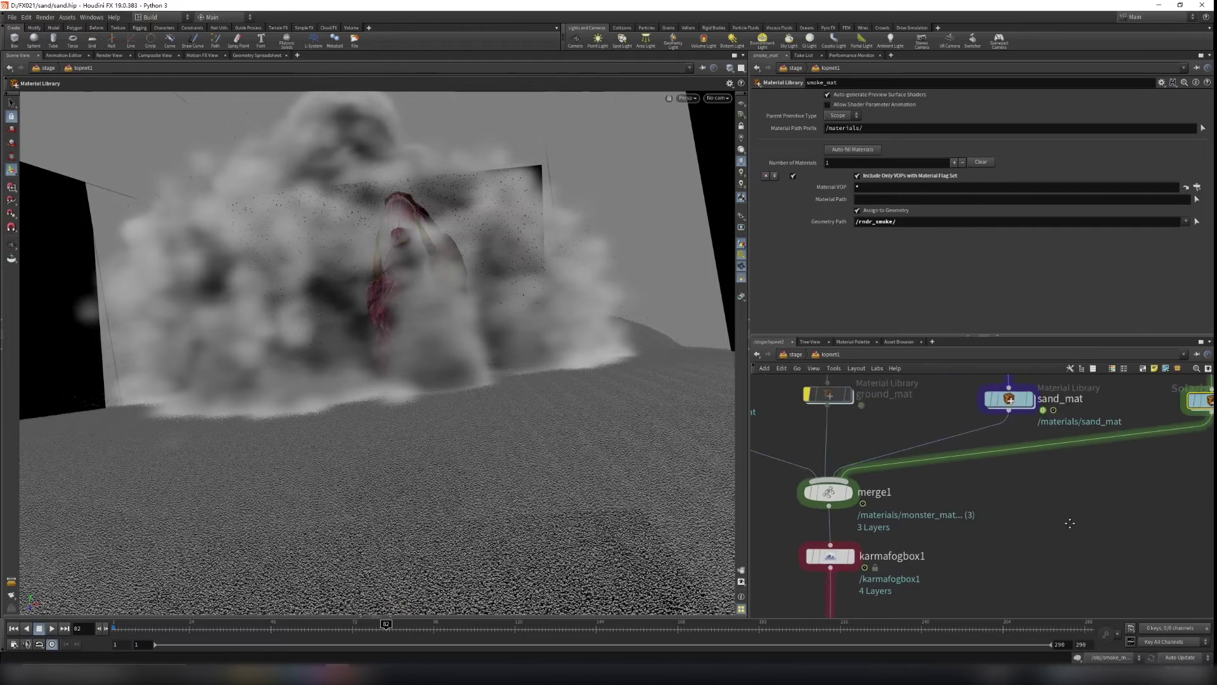
middle_click_drag(936, 512, 1020, 558)
scroll(1022, 558, "down", 4)
left_click(959, 542)
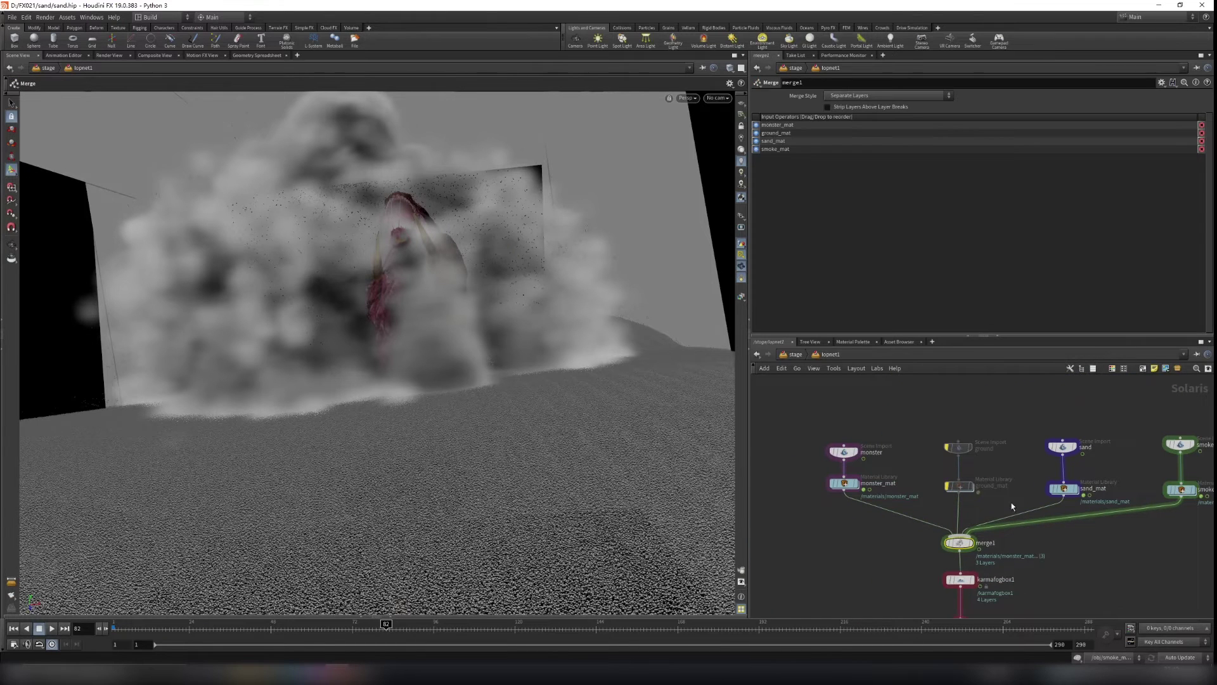
Select the karmafogbox1 node below merge1
scroll(1072, 565, "up", 6)
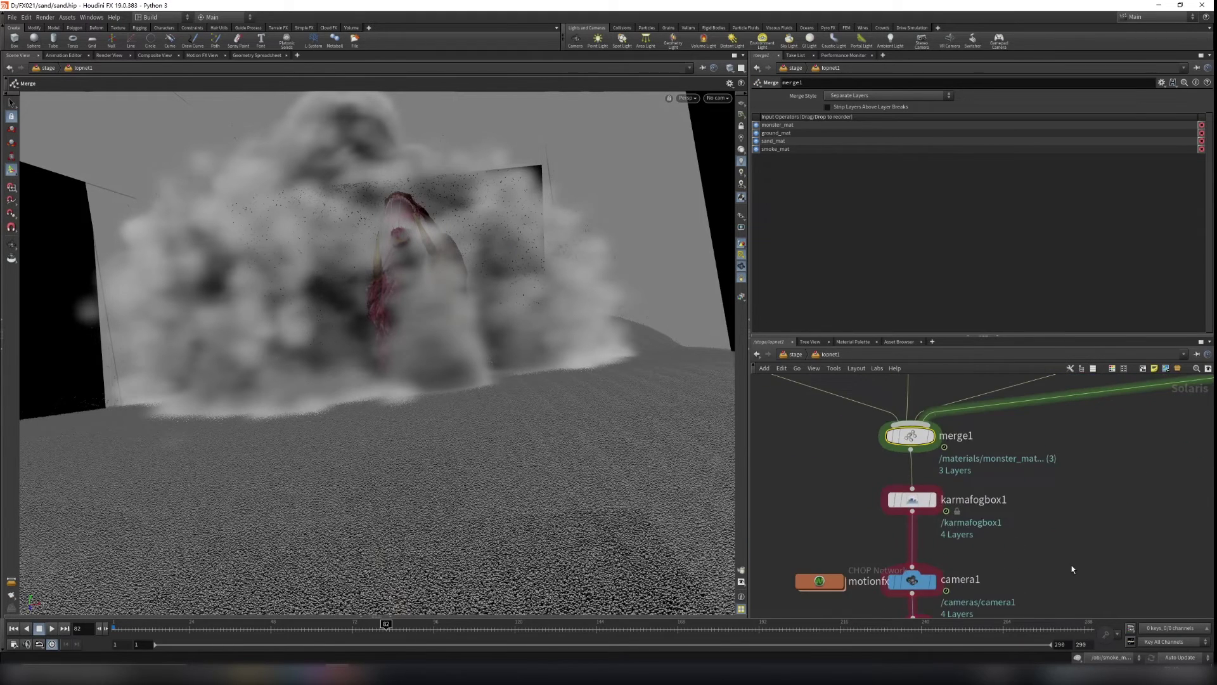
scroll(1071, 532, "down", 1)
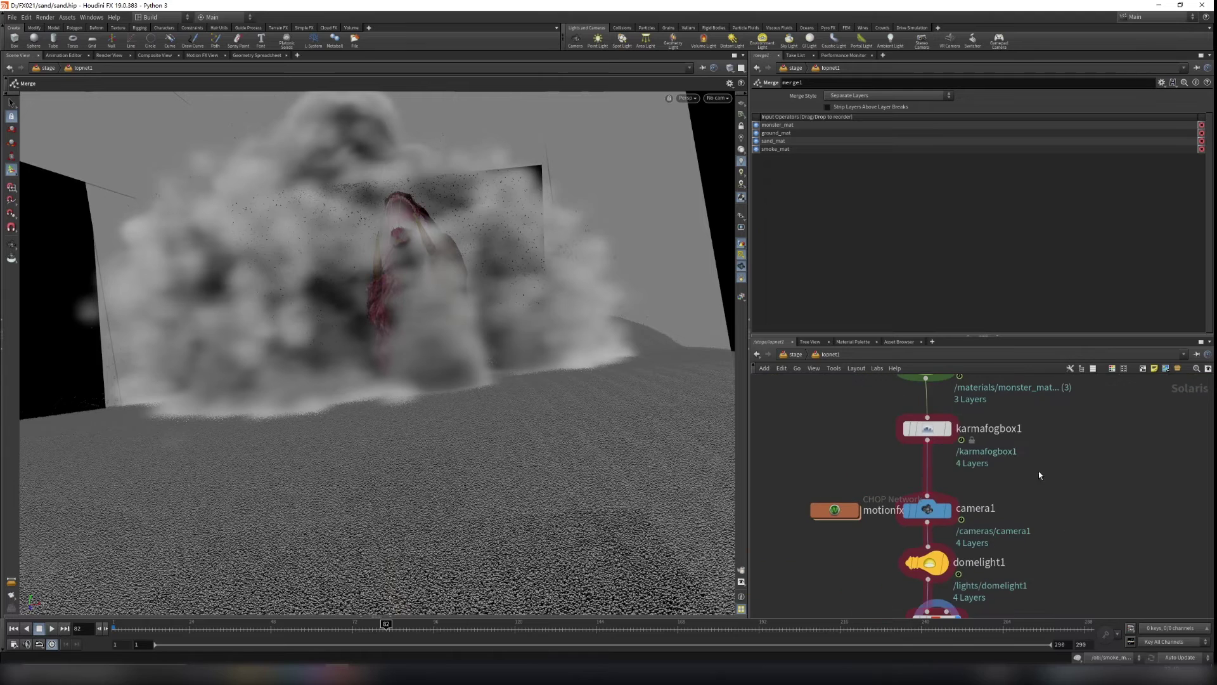
left_click(927, 429)
Select camera1 below the fog box, inspect its transform settings, and view the fog-filled scene from outside the camera
middle_click_drag(1072, 515, 1086, 467)
left_click_drag(889, 416, 1027, 482)
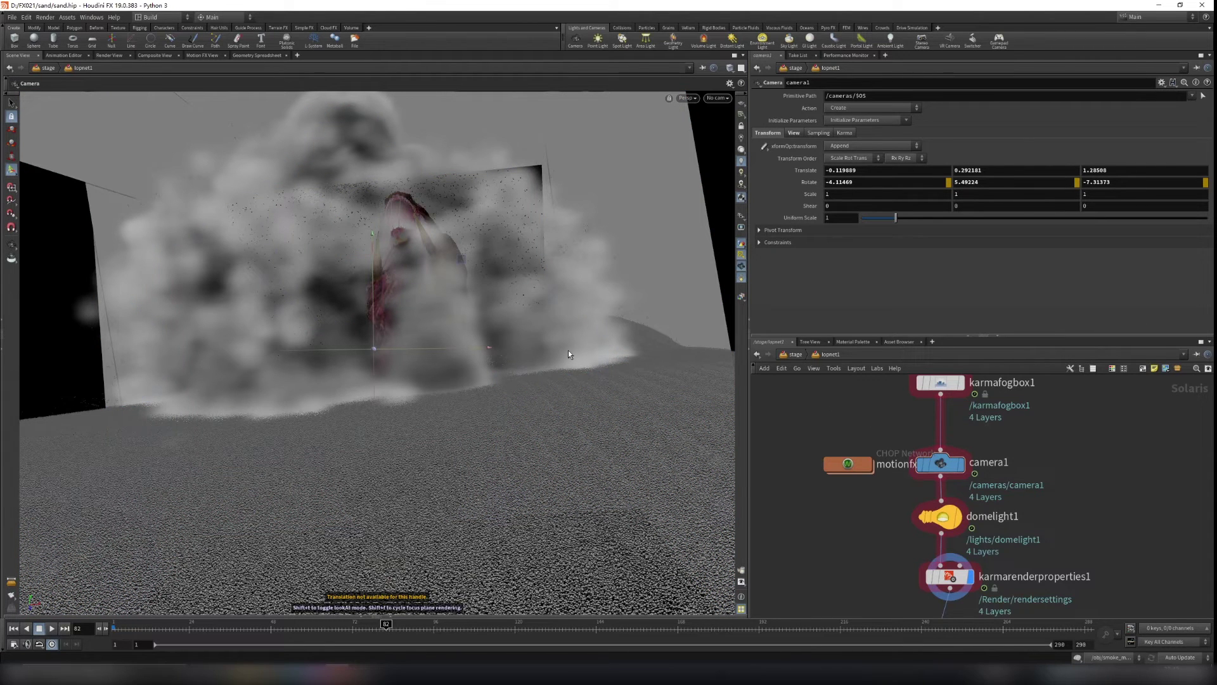
key("Escape")
scroll(554, 384, "down", 4)
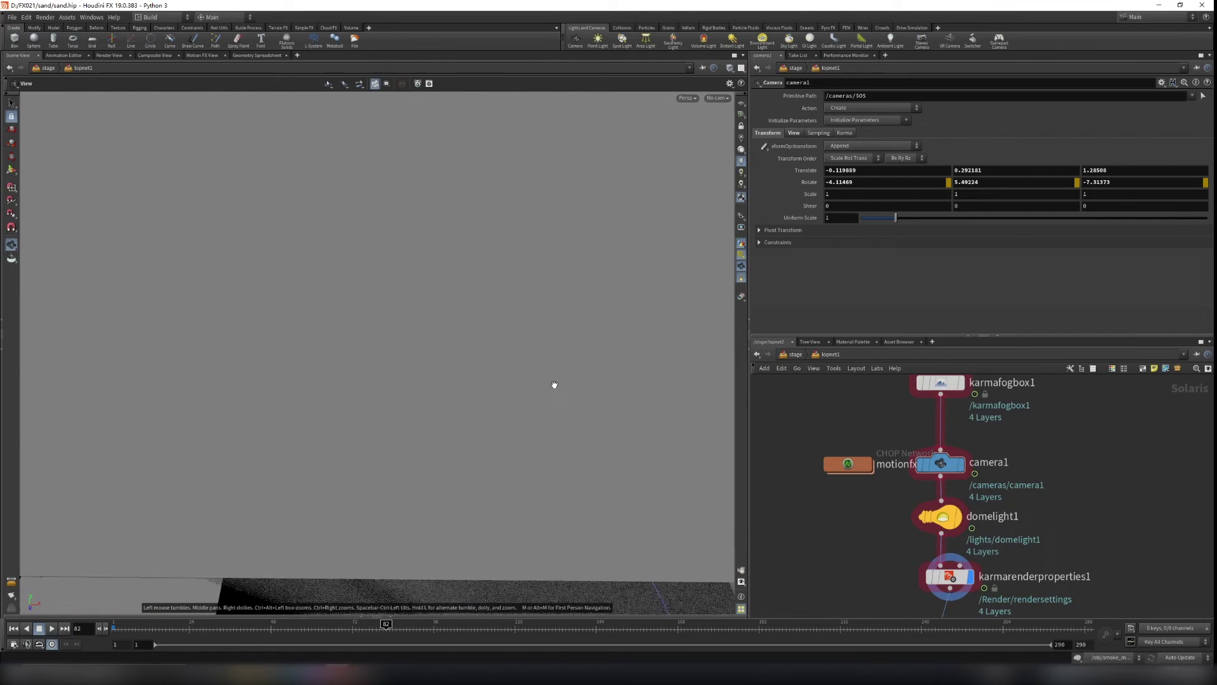
left_click_drag(554, 385, 587, 418)
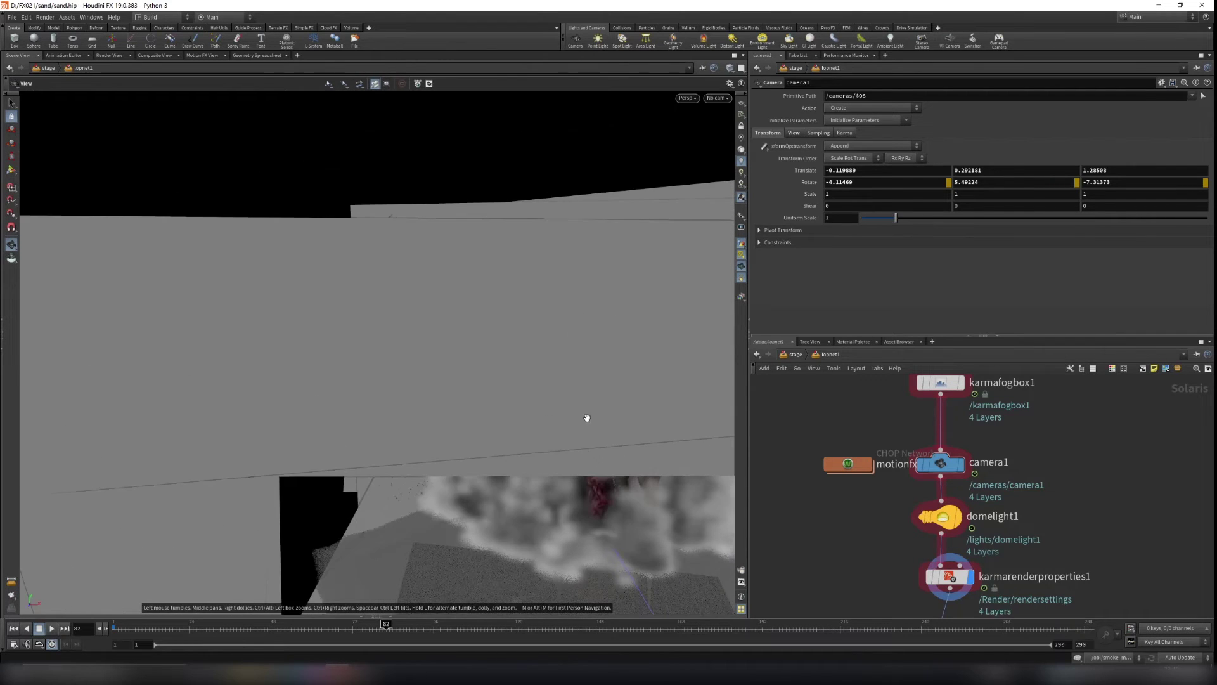
middle_click_drag(587, 418, 606, 254)
Select and bypass karmafogbox1, and inspect the monster, smoke, and ground without fog
middle_click_drag(1034, 421, 1032, 465)
left_click_drag(873, 416, 937, 436)
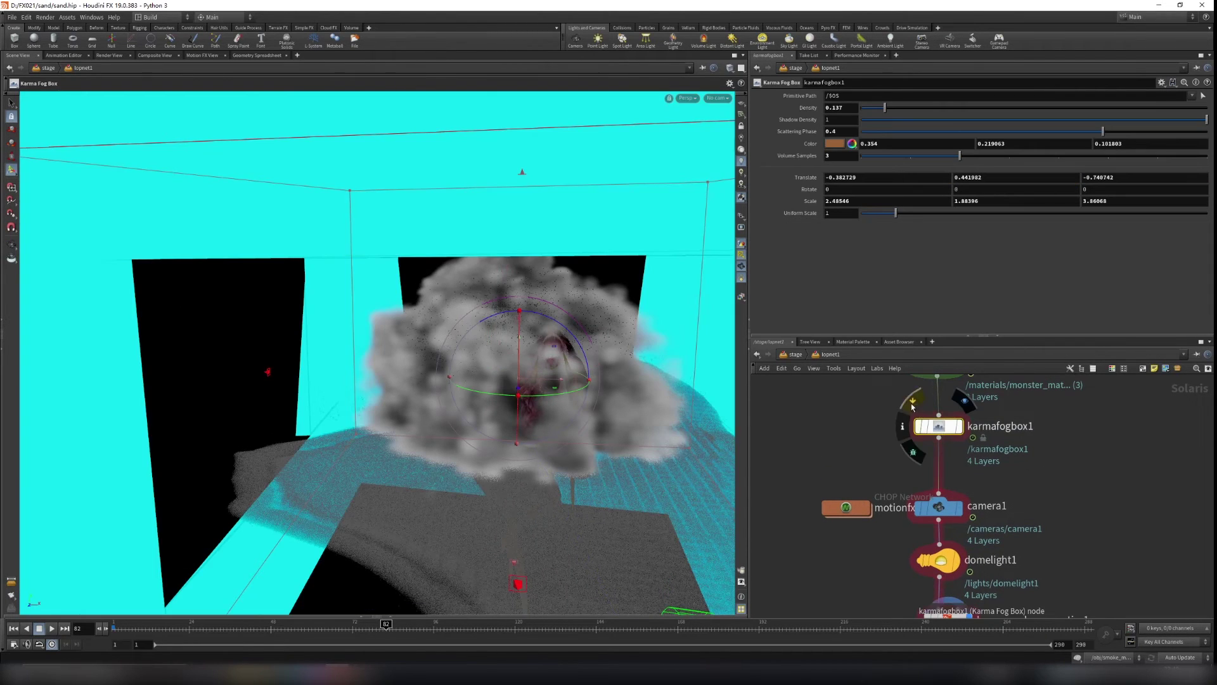
left_click(913, 401)
left_click_drag(602, 406, 507, 375, "alt")
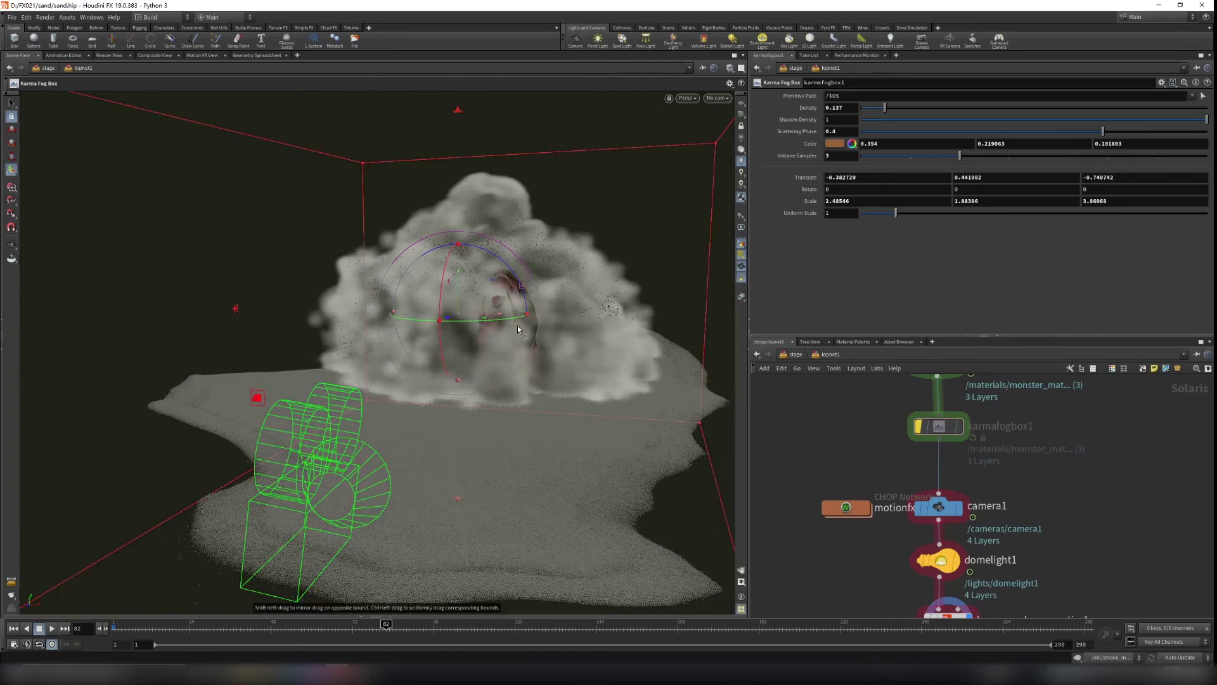
right_click_drag(518, 329, 702, 321, "alt")
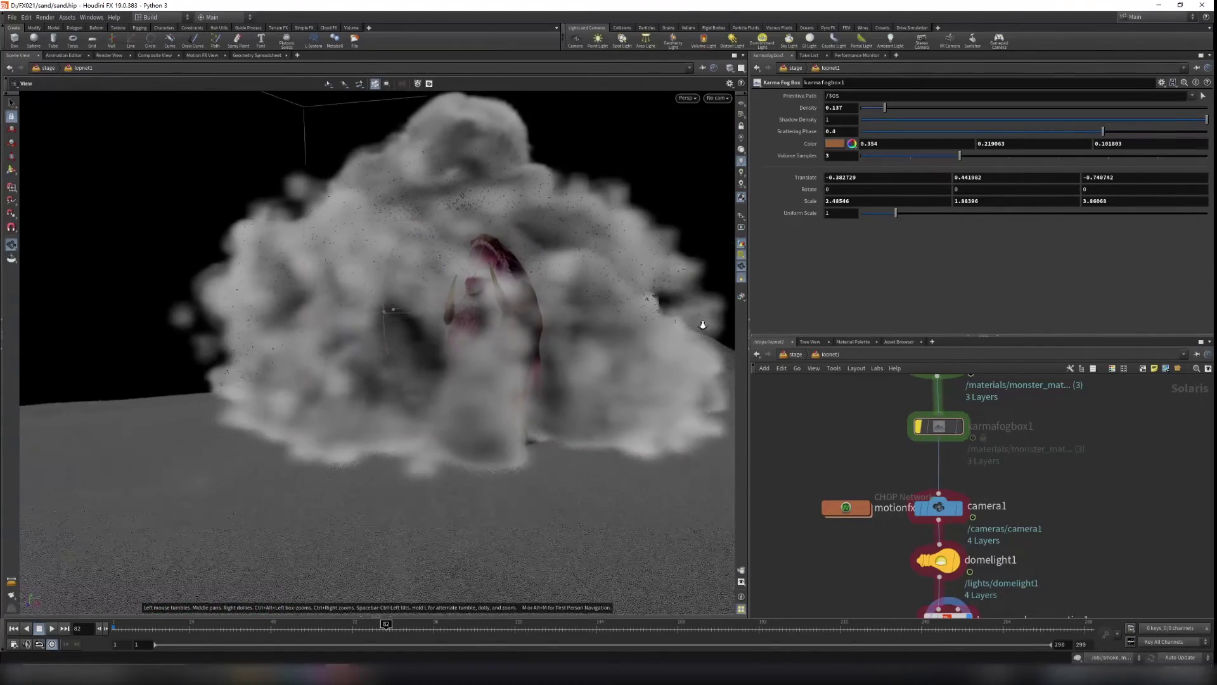
Select domelight1, inspect its base properties, and browse the HDRI folder for its texture without changing the file
middle_click_drag(1130, 578, 1115, 521)
left_click(926, 504)
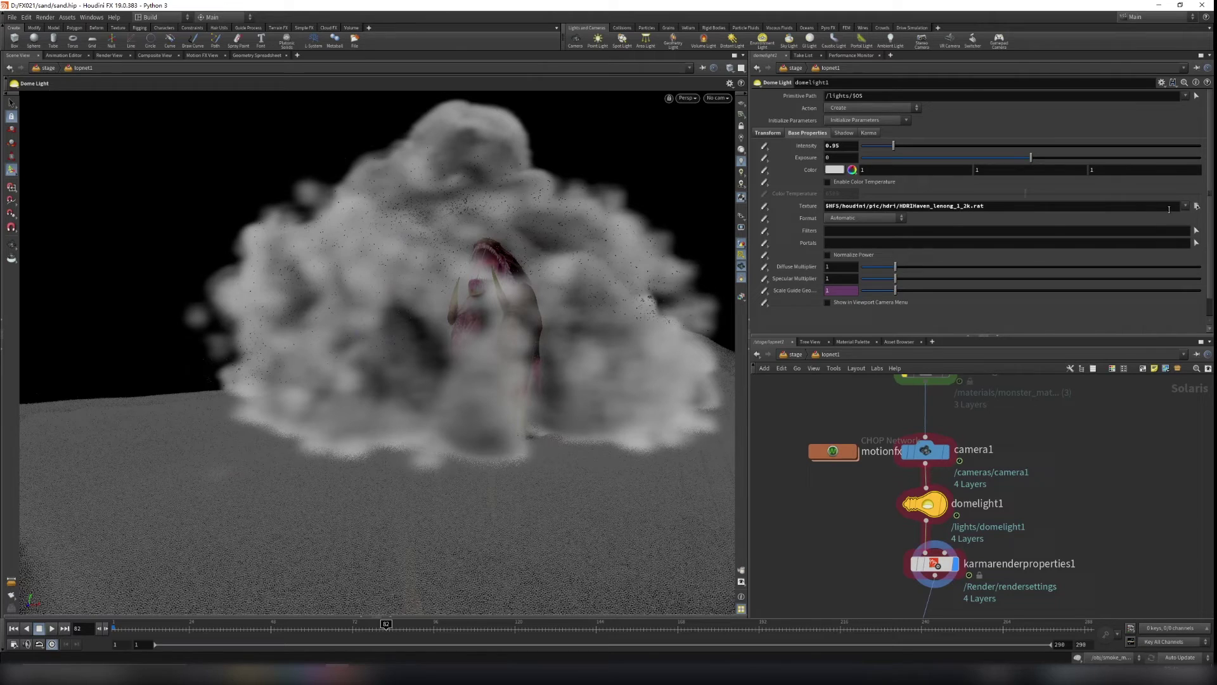
left_click(1197, 206)
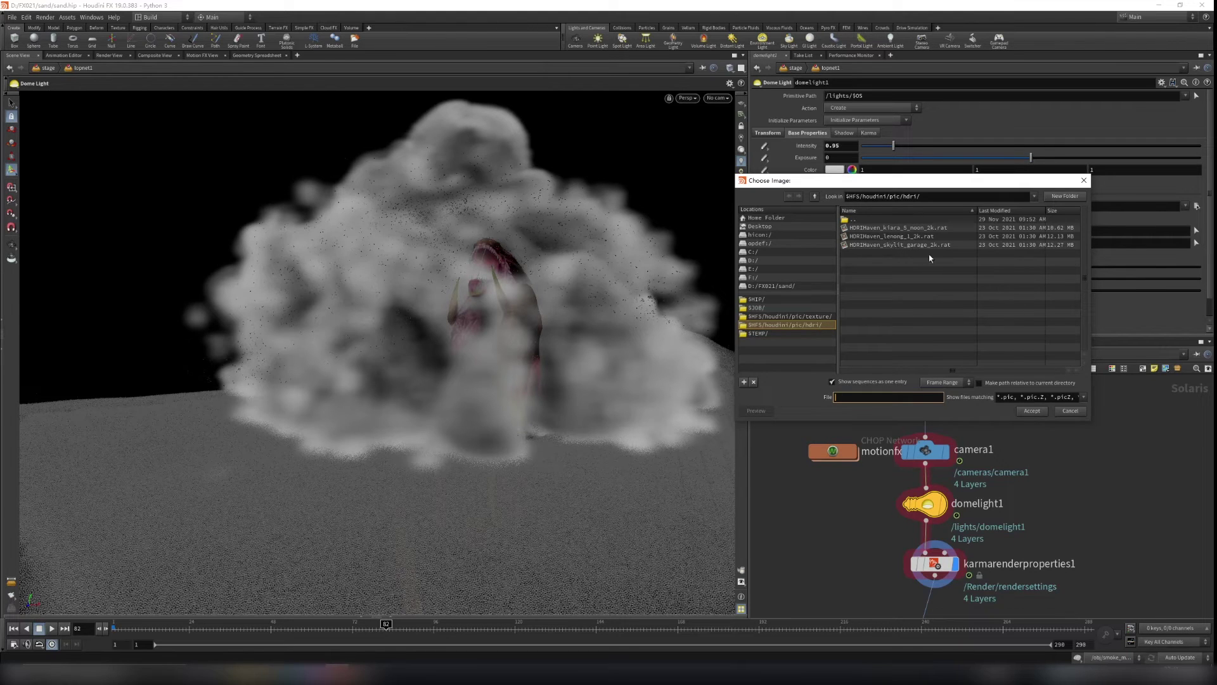
left_click(1070, 411)
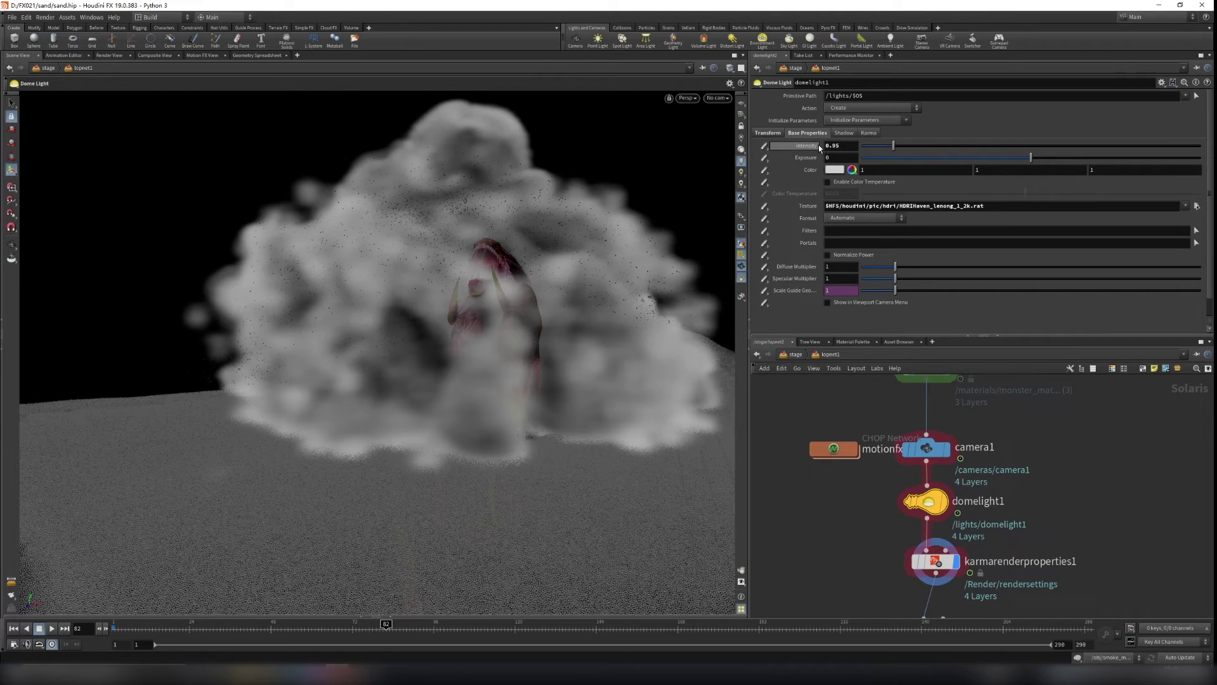
Select karmarenderproperties1 and inspect its output picture, camera, and resolution settings
middle_click_drag(1053, 530, 1059, 481)
mouse_move(942, 518)
left_mouse_down()
mouse_move(933, 531)
mouse_move(942, 524)
left_mouse_up()
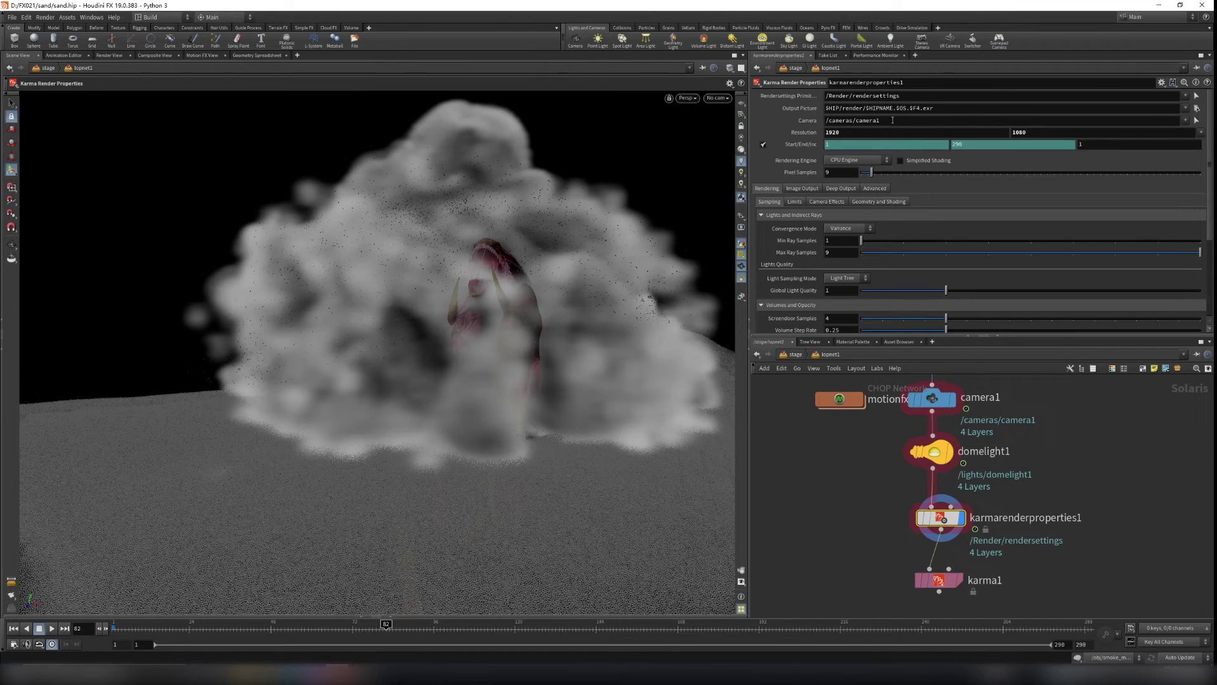
mouse_move(893, 120)
left_mouse_down()
mouse_move(785, 121)
mouse_move(891, 126)
left_mouse_up()
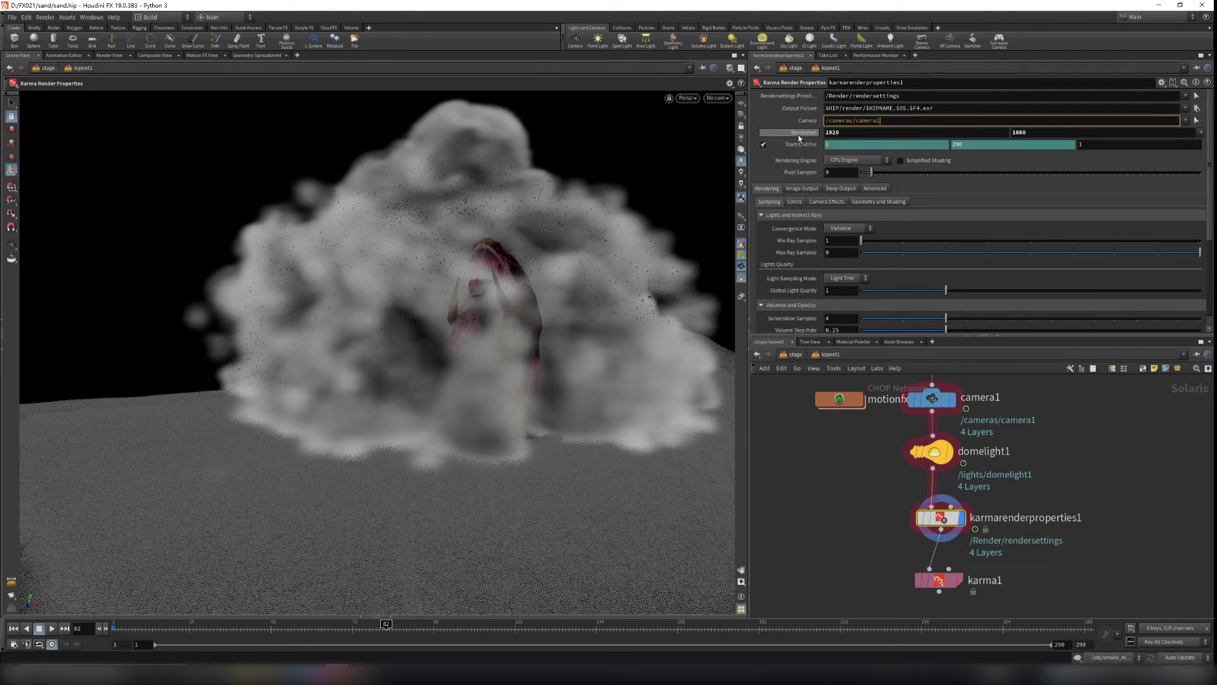
Select karma1 and examine its frame range, common render settings, and motion blur options
middle_click_drag(888, 566, 892, 516)
left_click(933, 531)
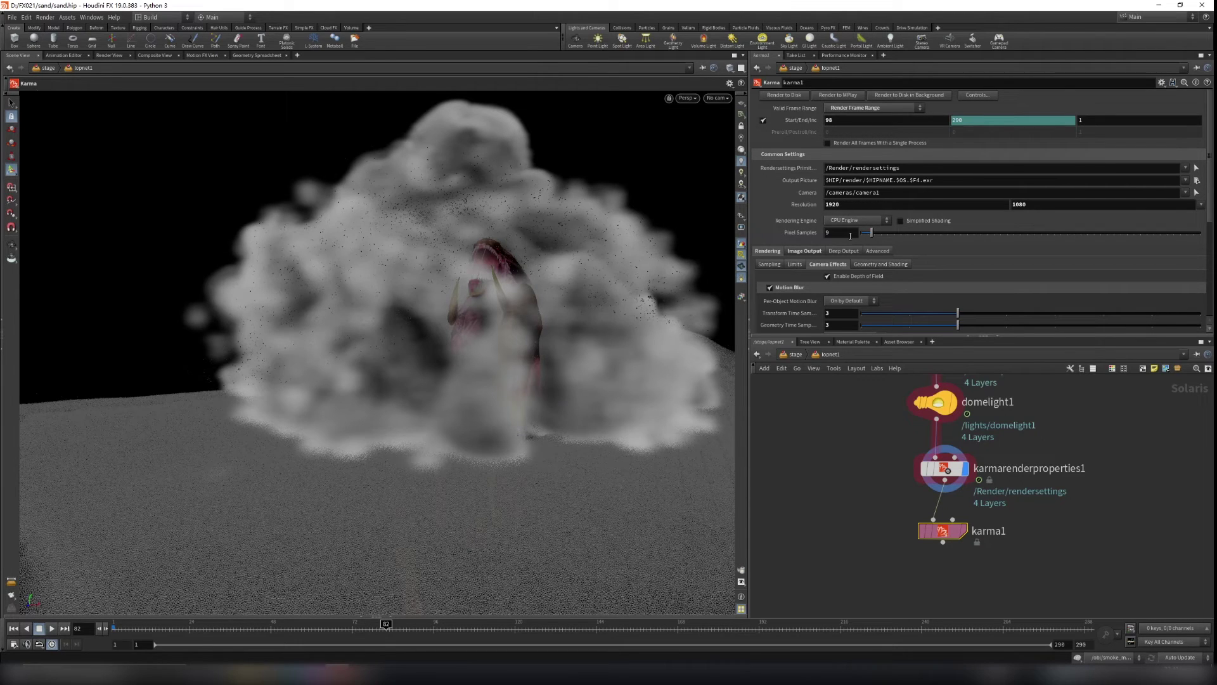
scroll(803, 274, "down", 1)
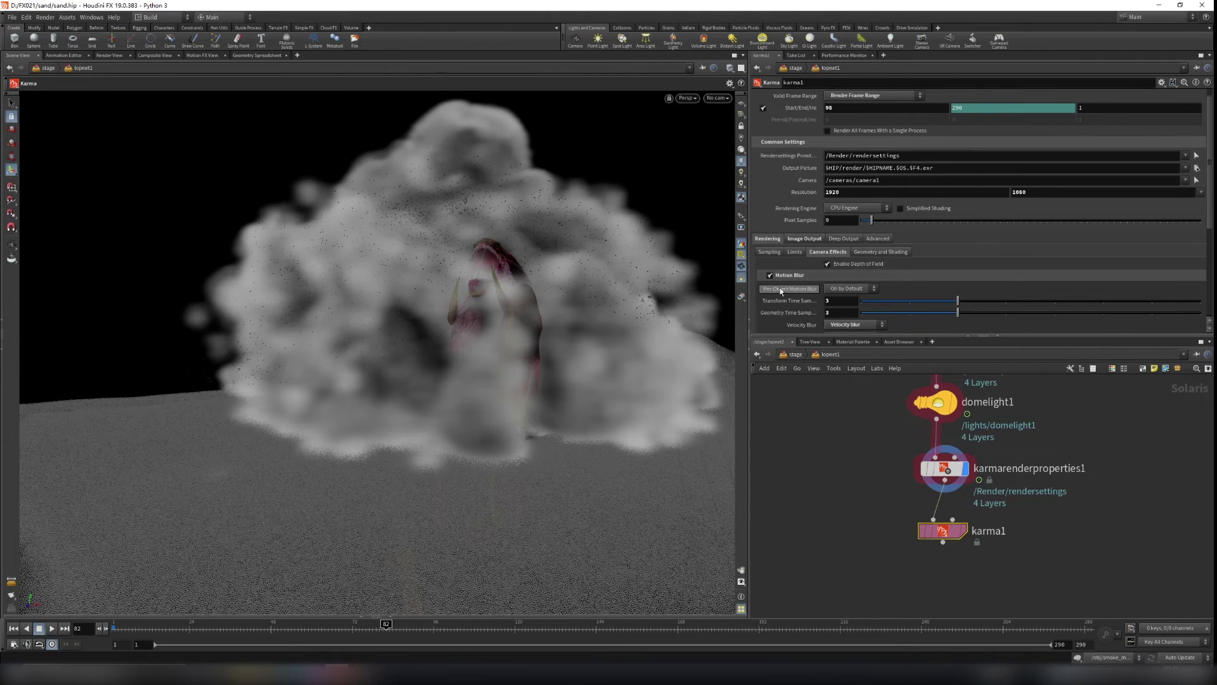
scroll(786, 288, "down", 5)
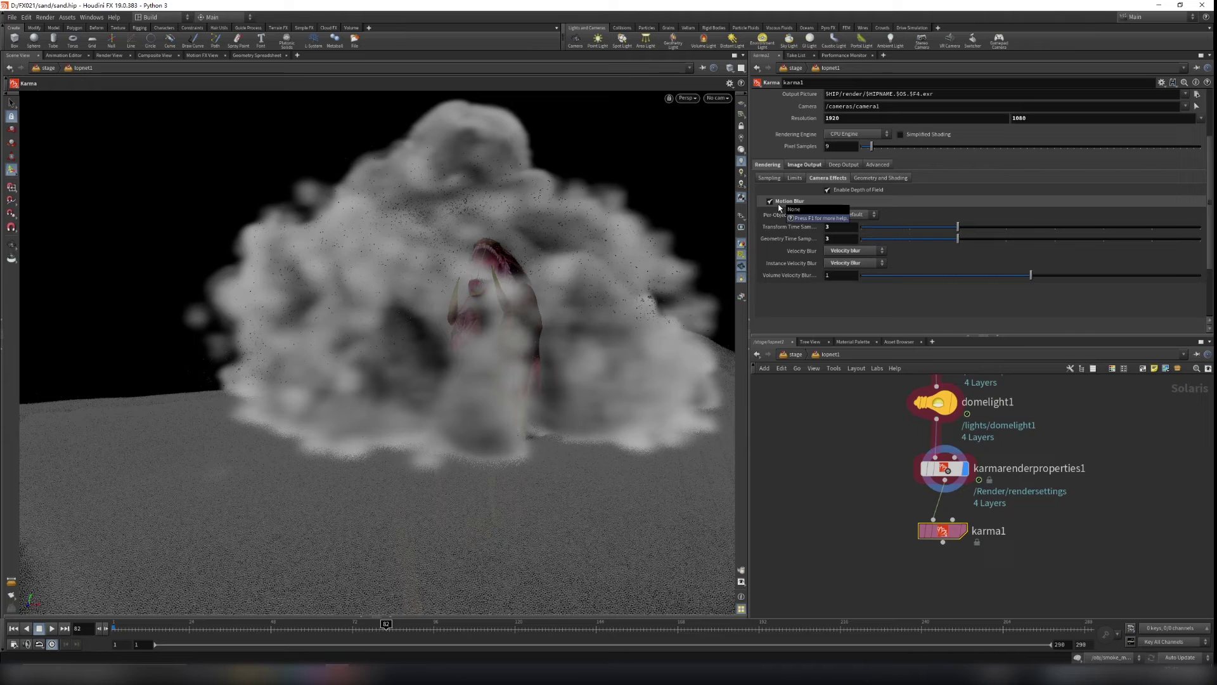
Examine karma1's denoiser options, render variables, camera effects, and ray sampling settings
left_click(804, 166)
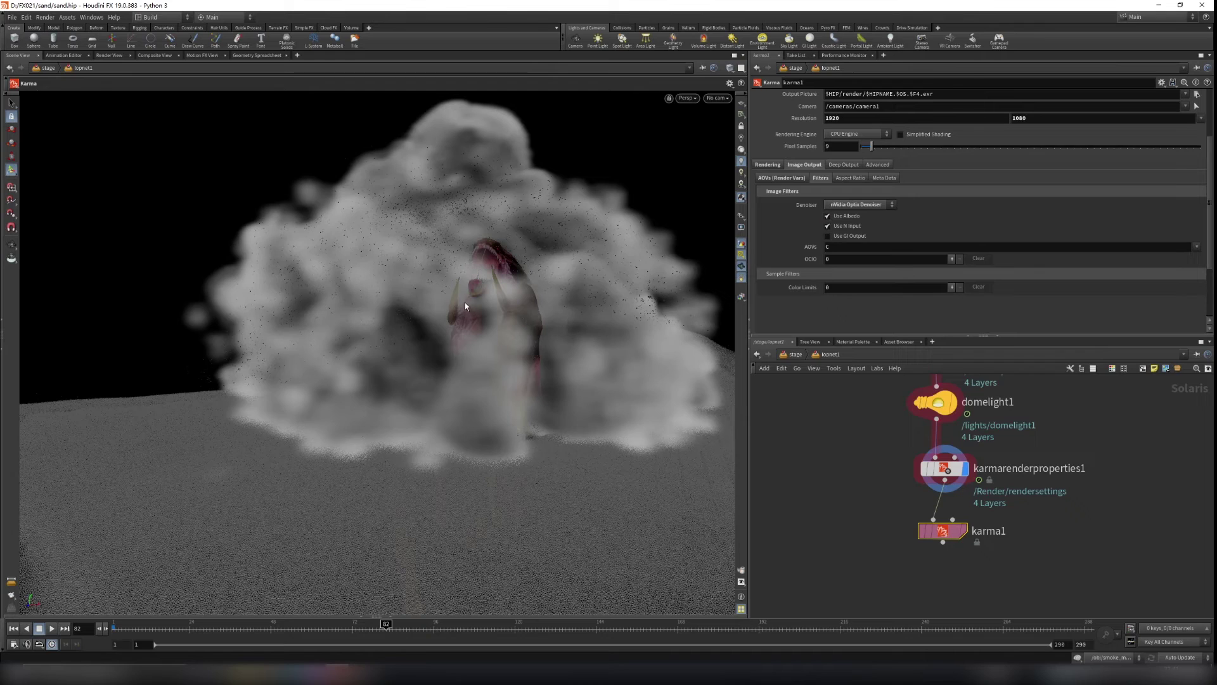
left_click(837, 206)
left_click(841, 208)
left_click(842, 207)
left_click(841, 210)
left_click(782, 178)
left_click(768, 165)
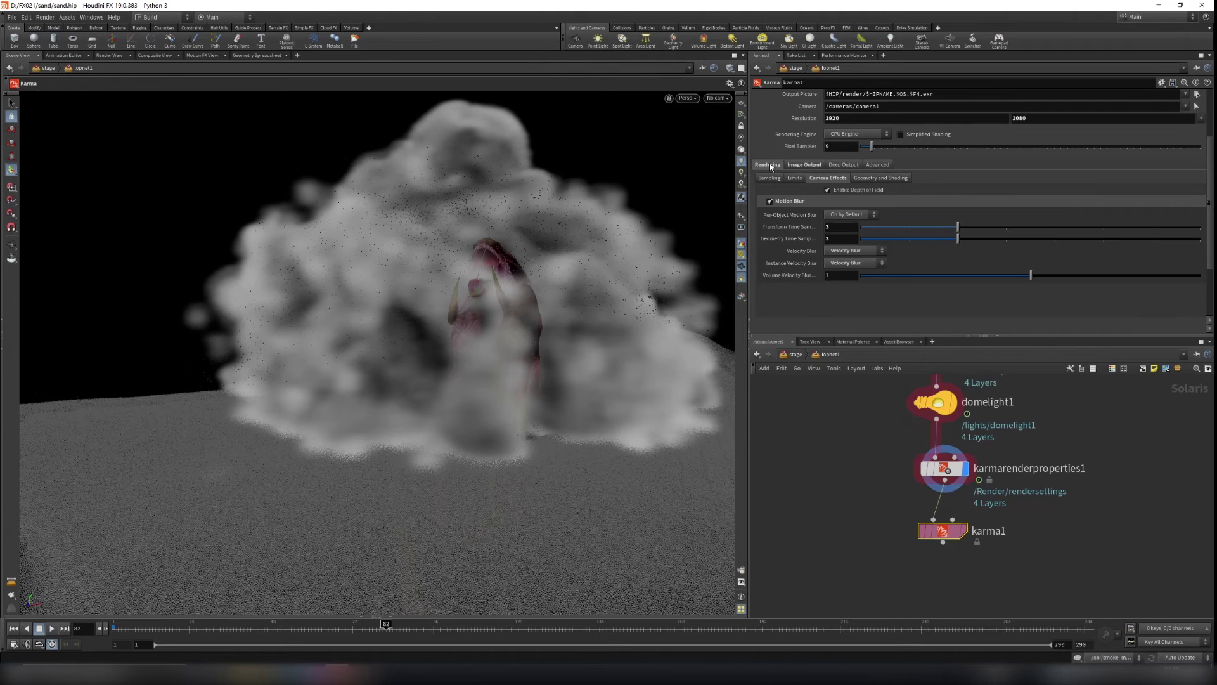
left_click(770, 178)
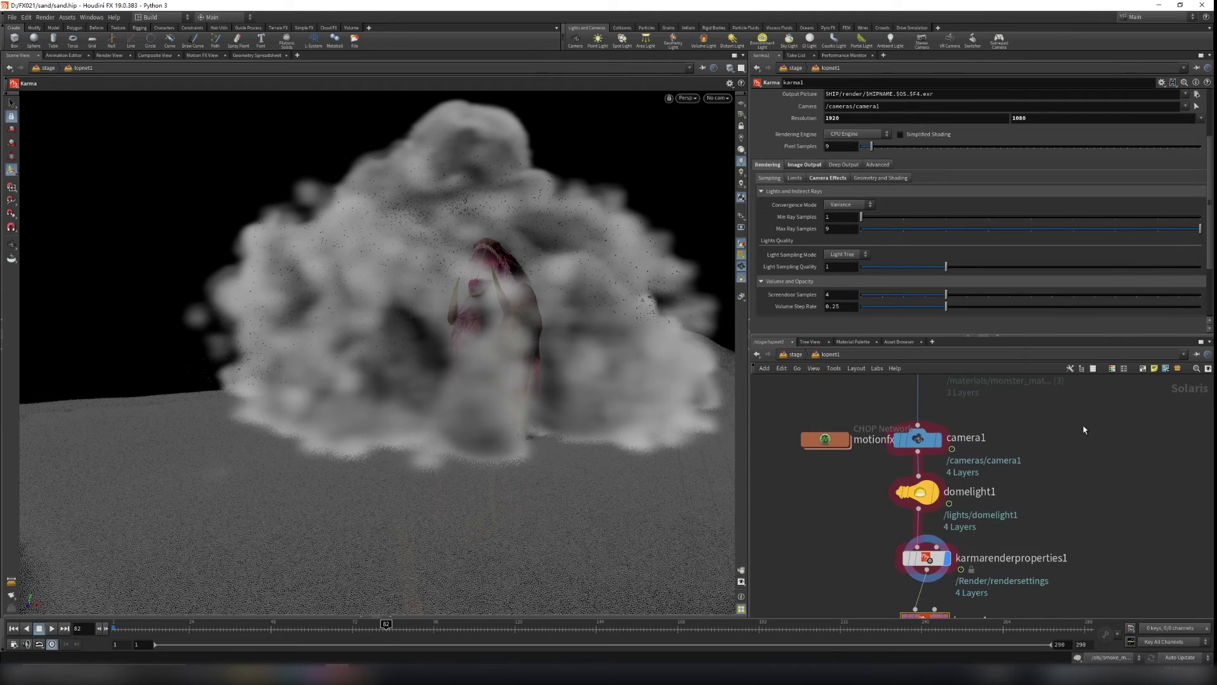
Render the viewport with Karma through camera1, with karmarenderproperties1 selected
middle_click_drag(1084, 380, 1081, 509)
left_click_drag(809, 468, 859, 505)
left_click(689, 98)
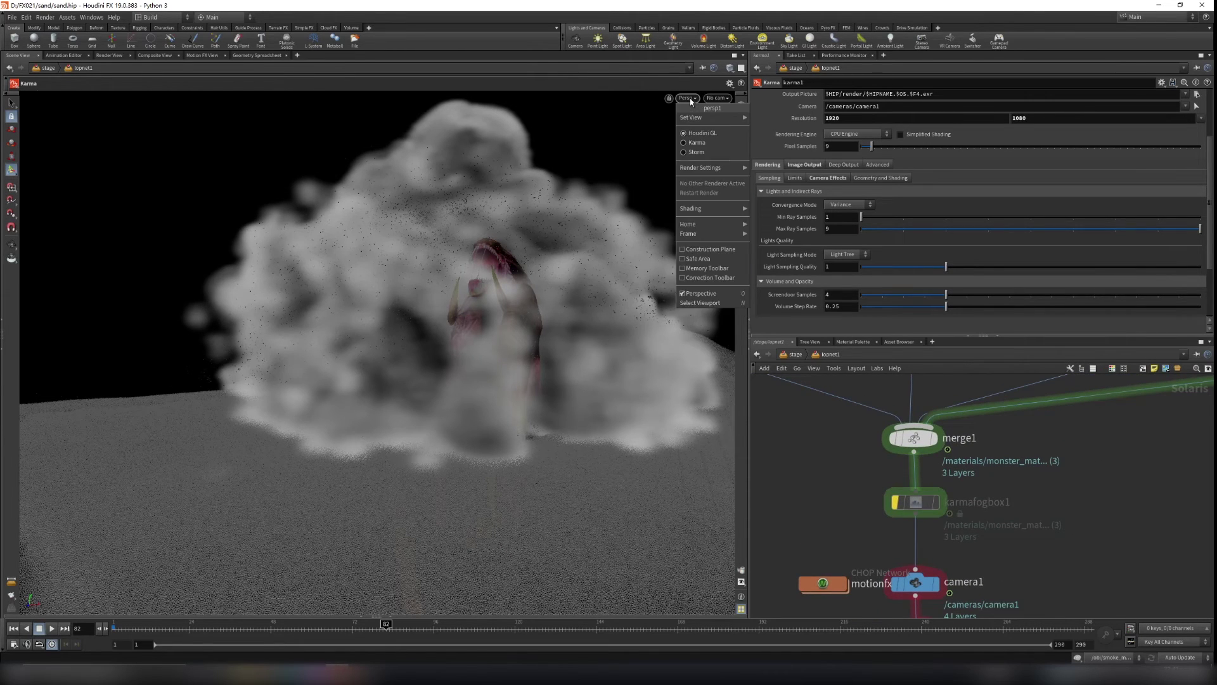
left_click(691, 99)
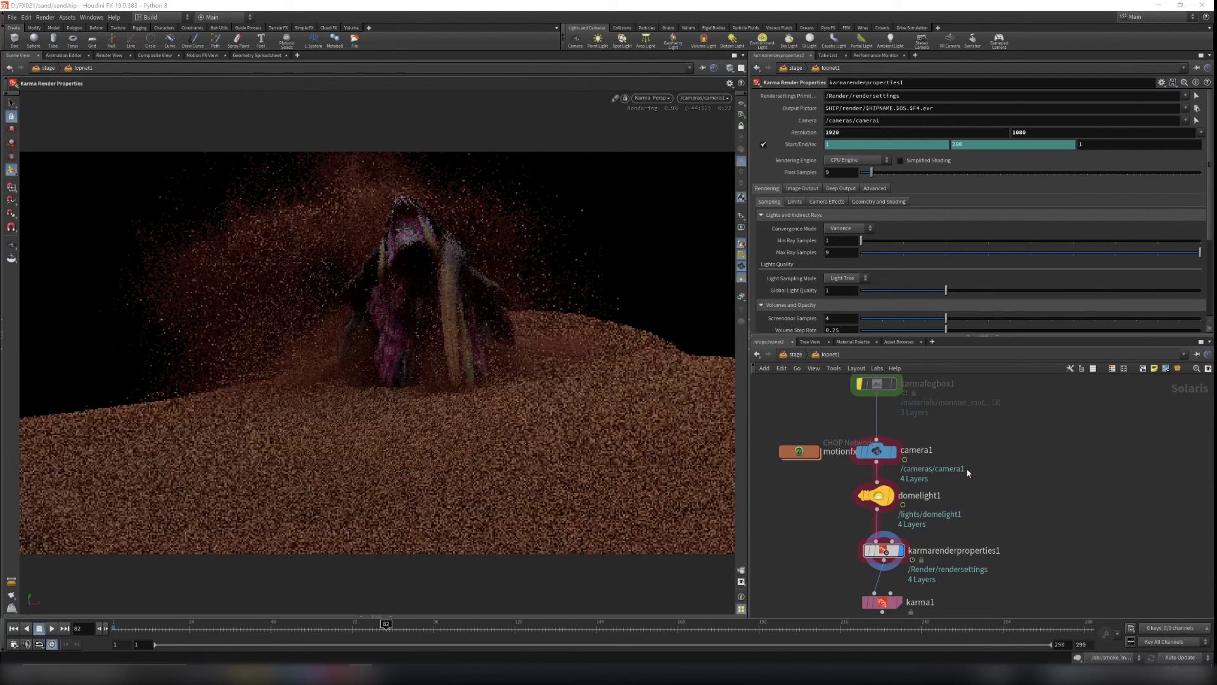
left_click(646, 99)
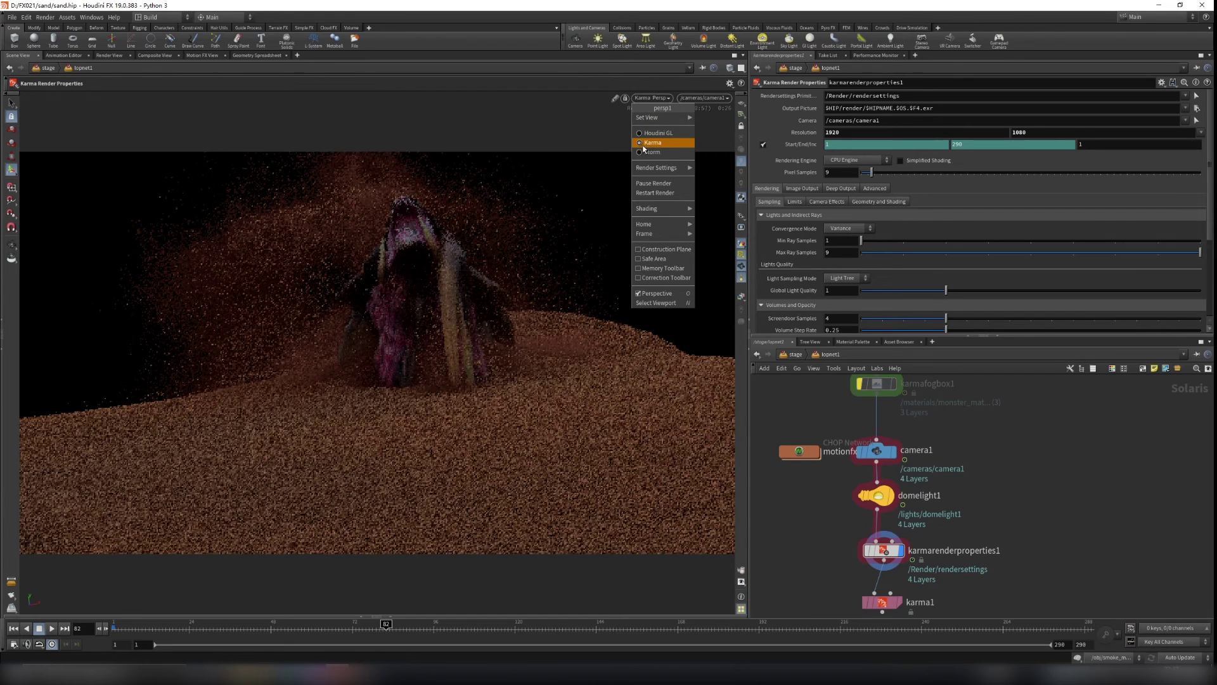
left_click(660, 98)
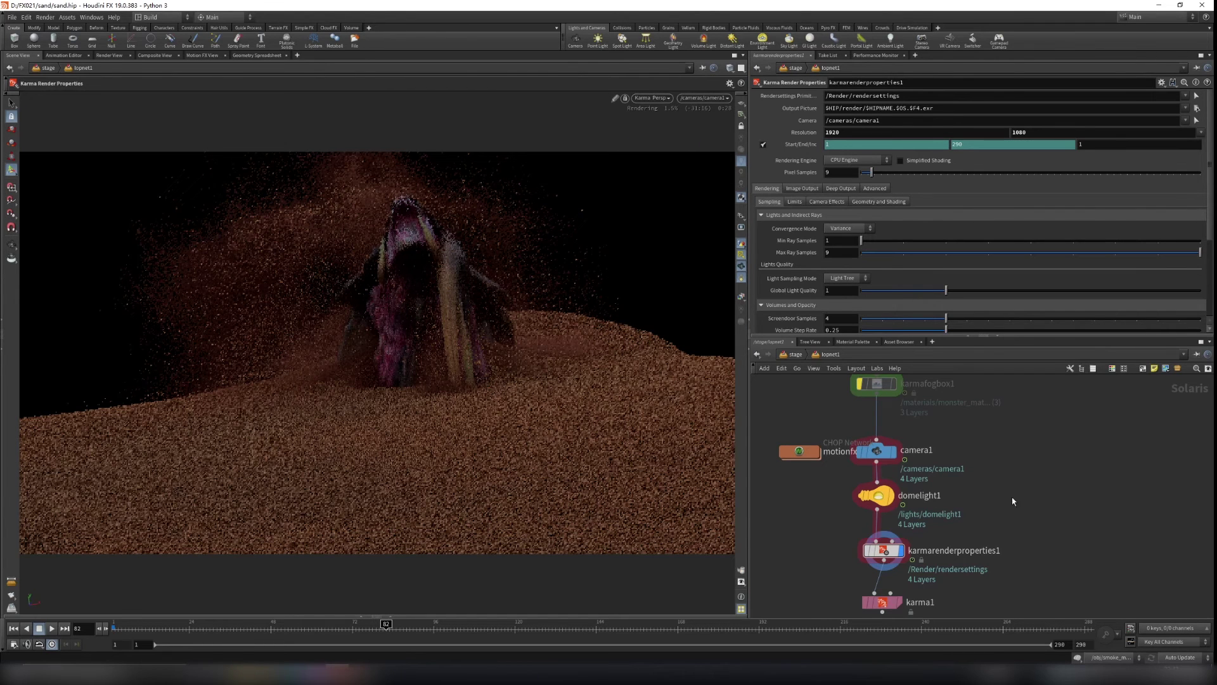
Select karmafogbox1, return the viewport to Houdini GL, and re-enable the fog box
middle_click_drag(1002, 415, 1012, 491)
mouse_move(817, 438)
left_mouse_down()
mouse_move(938, 478)
mouse_move(851, 460)
left_mouse_up()
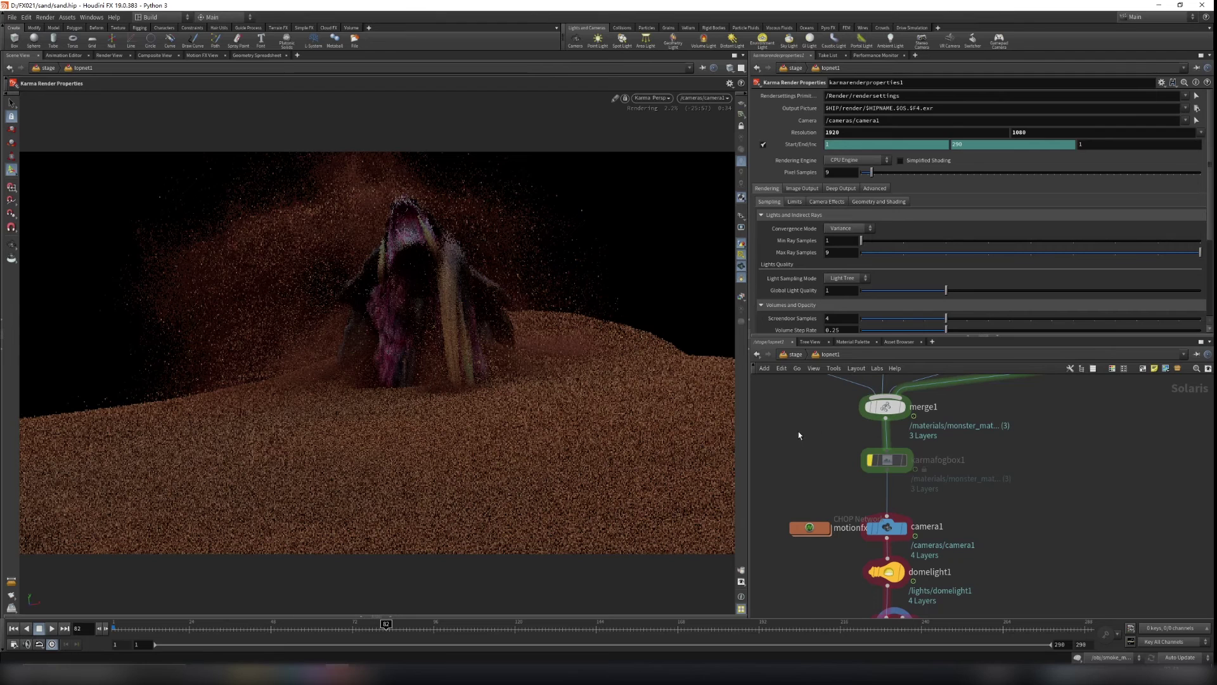
left_click_drag(797, 432, 988, 487)
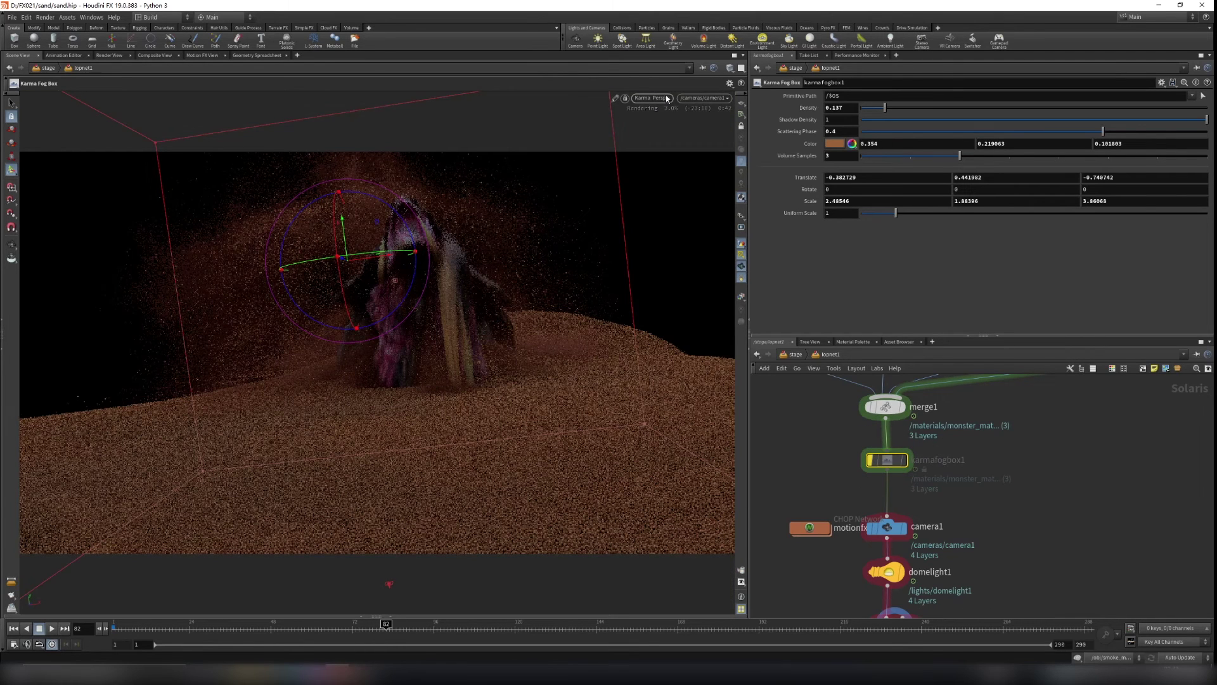
left_click(653, 99)
left_click(641, 132)
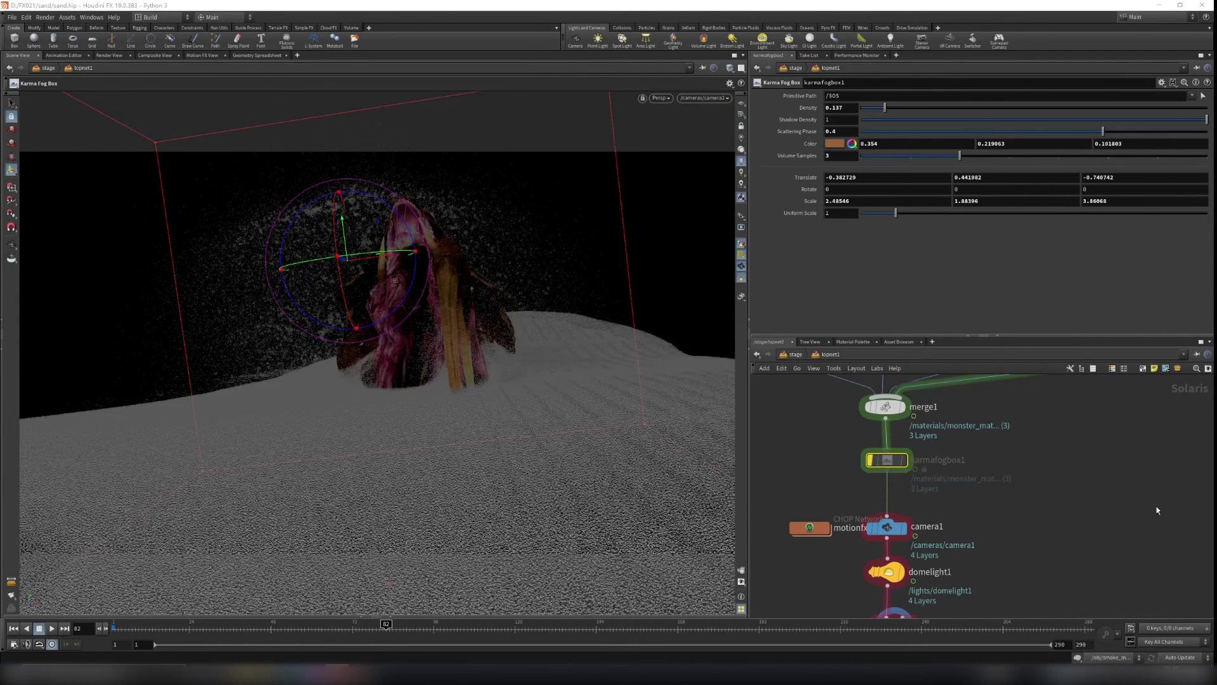
key("b")
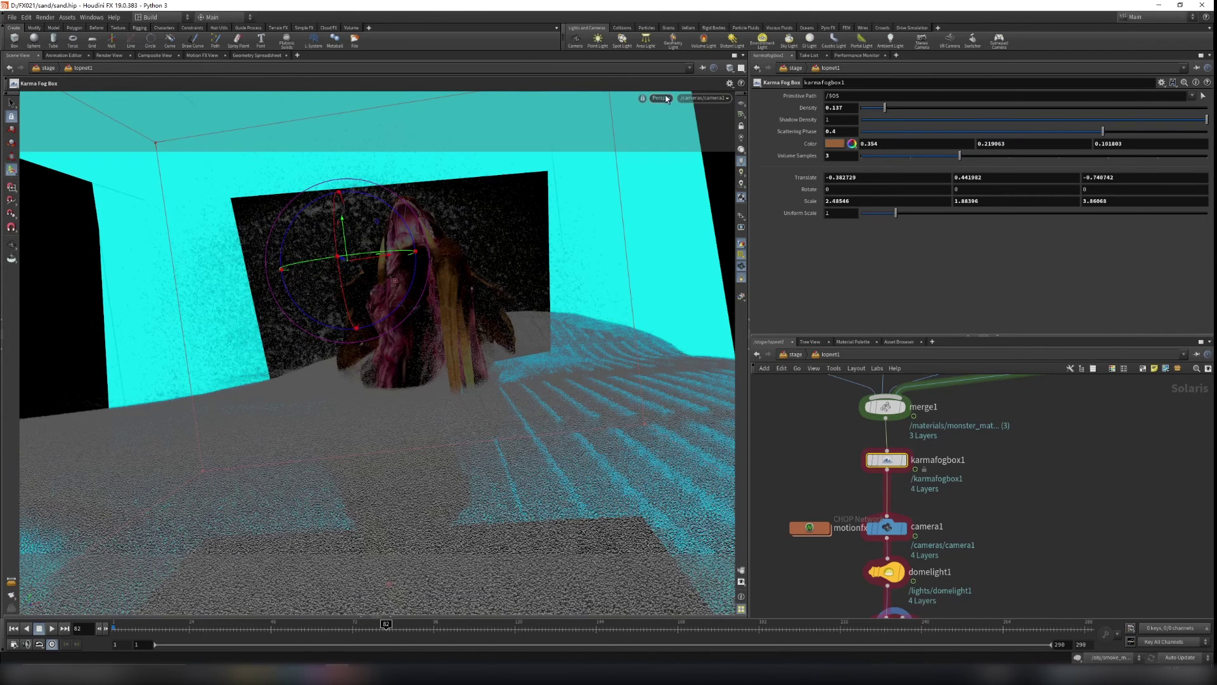
Render the fogged scene with Karma in the viewport and select karmarenderproperties1 to clear the fog box handles
left_click(661, 98)
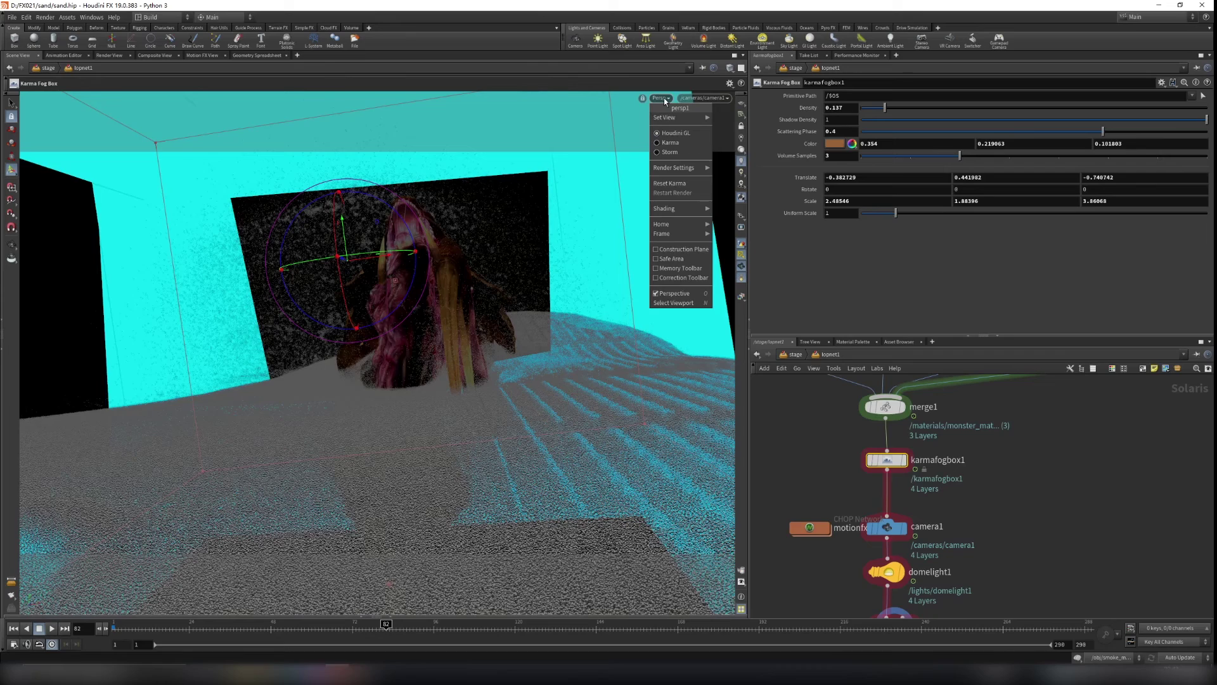
left_click(670, 142)
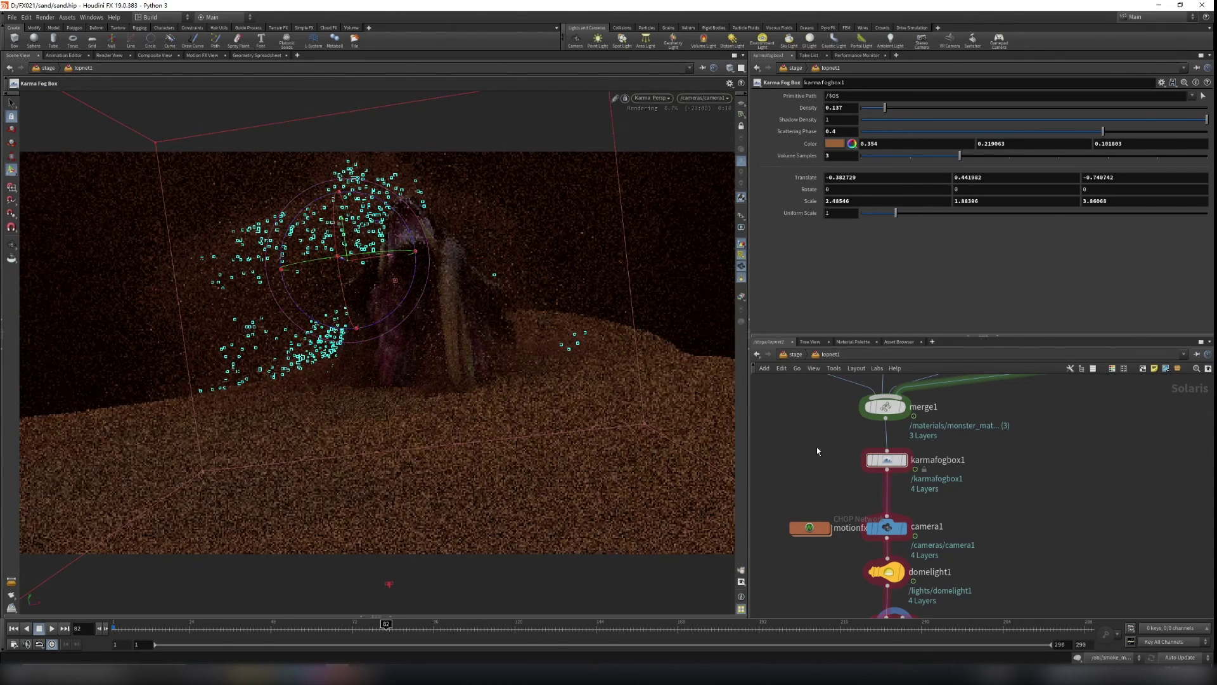
middle_click_drag(844, 471, 824, 398)
left_click(860, 554)
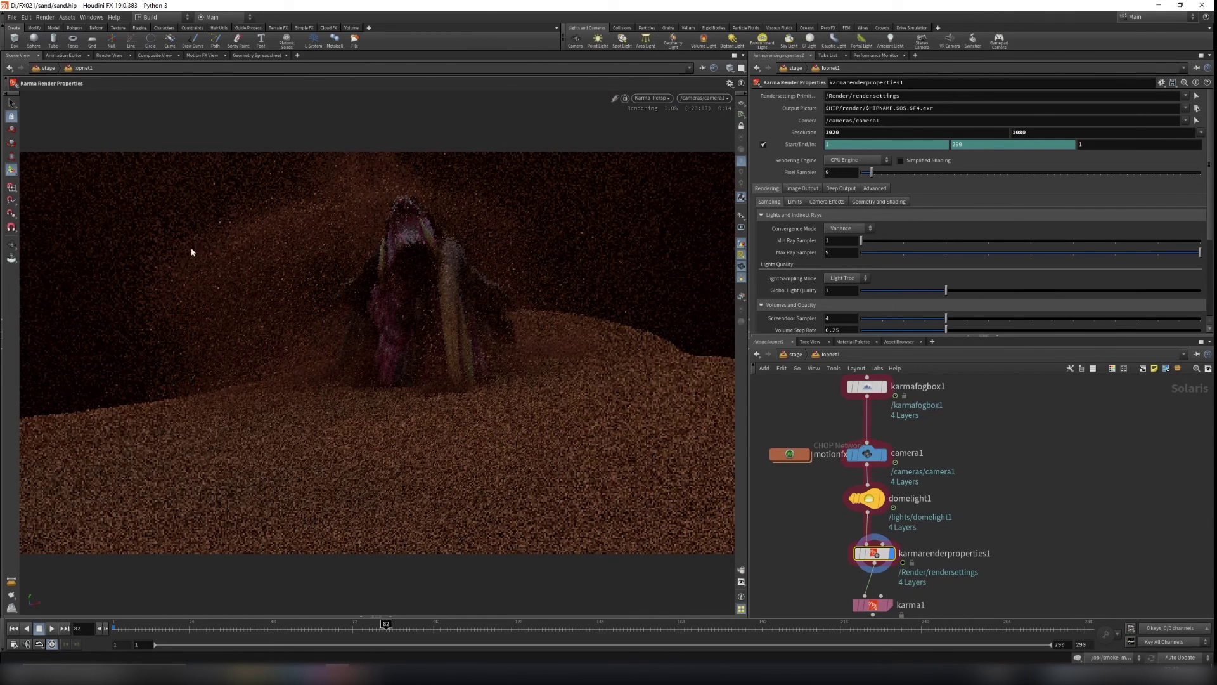
Set the density of karmafogbox1 to 0.211 and reselect karmarenderproperties1 to preview the render without handles
middle_click_drag(1010, 415, 1033, 484)
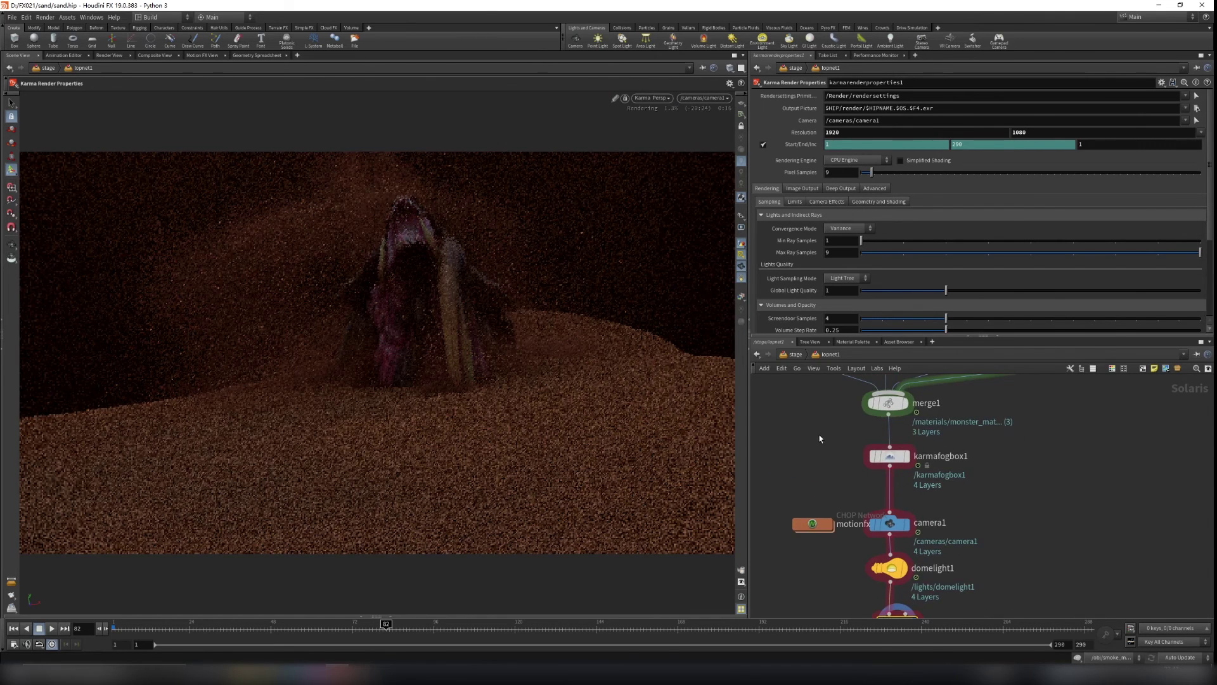
left_click_drag(825, 438, 990, 474)
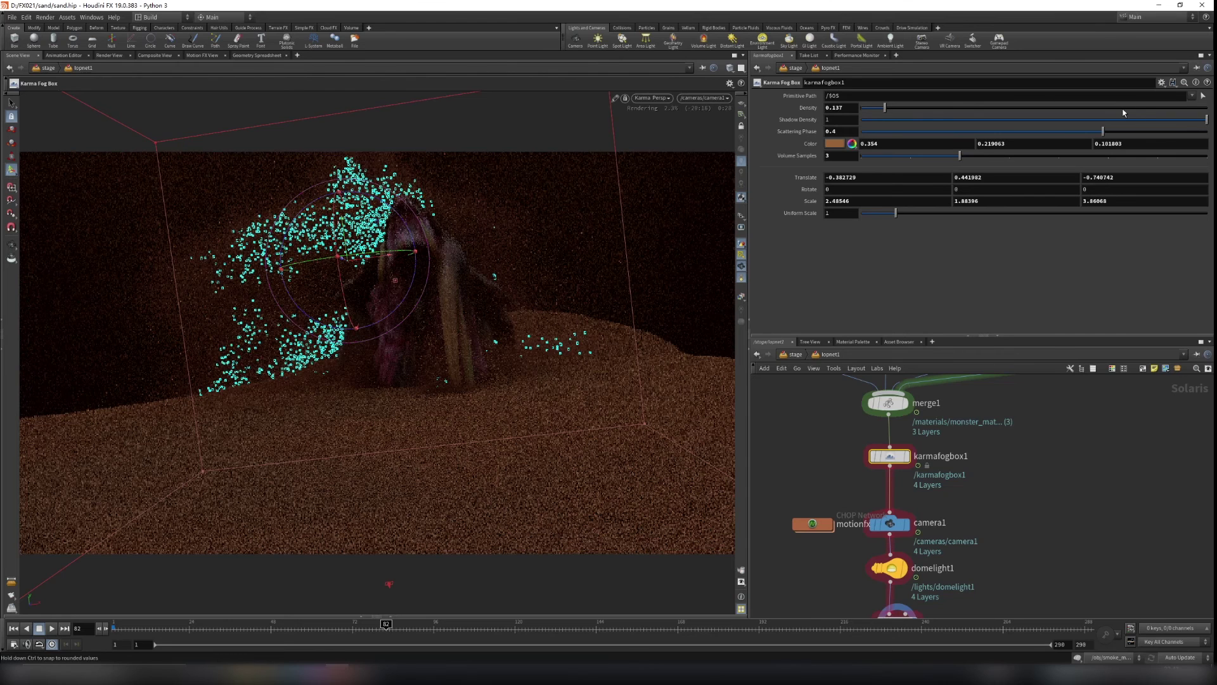
left_click_drag(884, 108, 1124, 112)
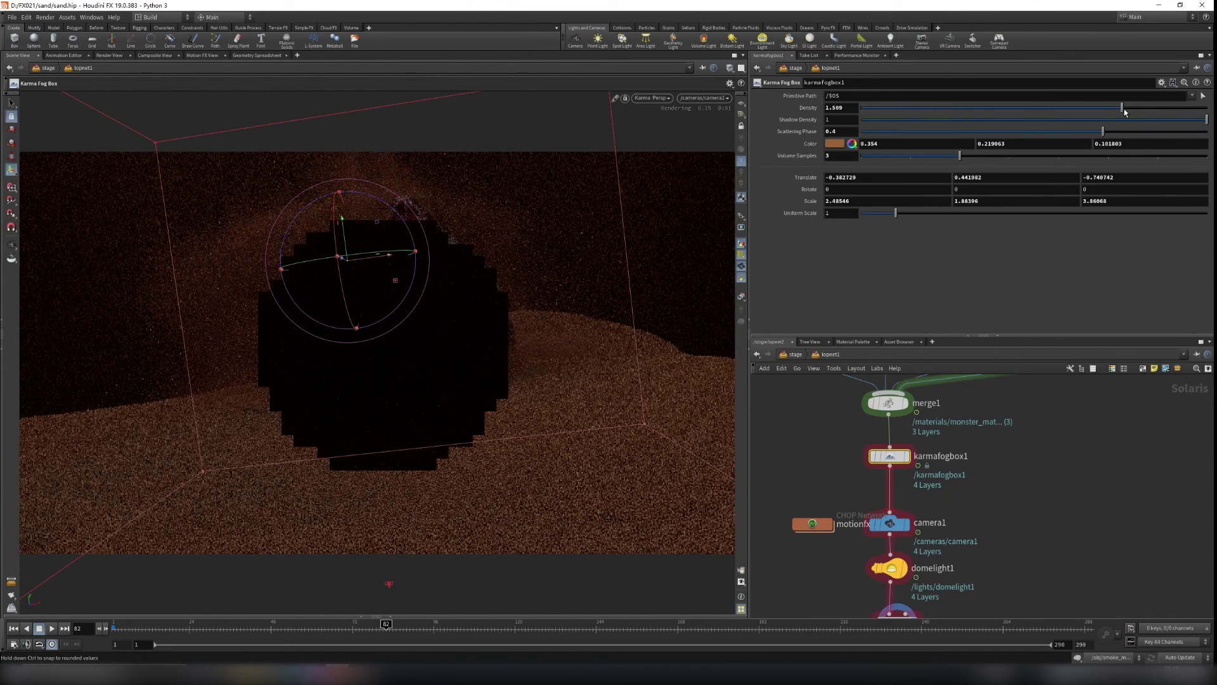
left_click(898, 108)
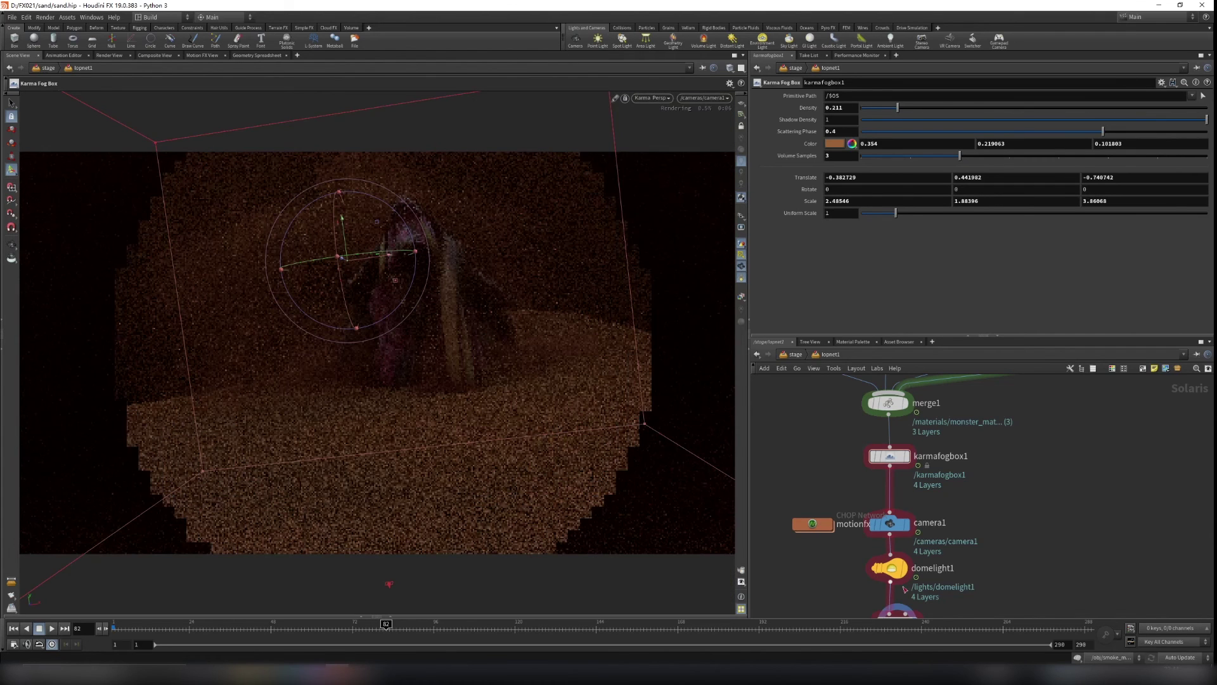
middle_click_drag(868, 595, 861, 496)
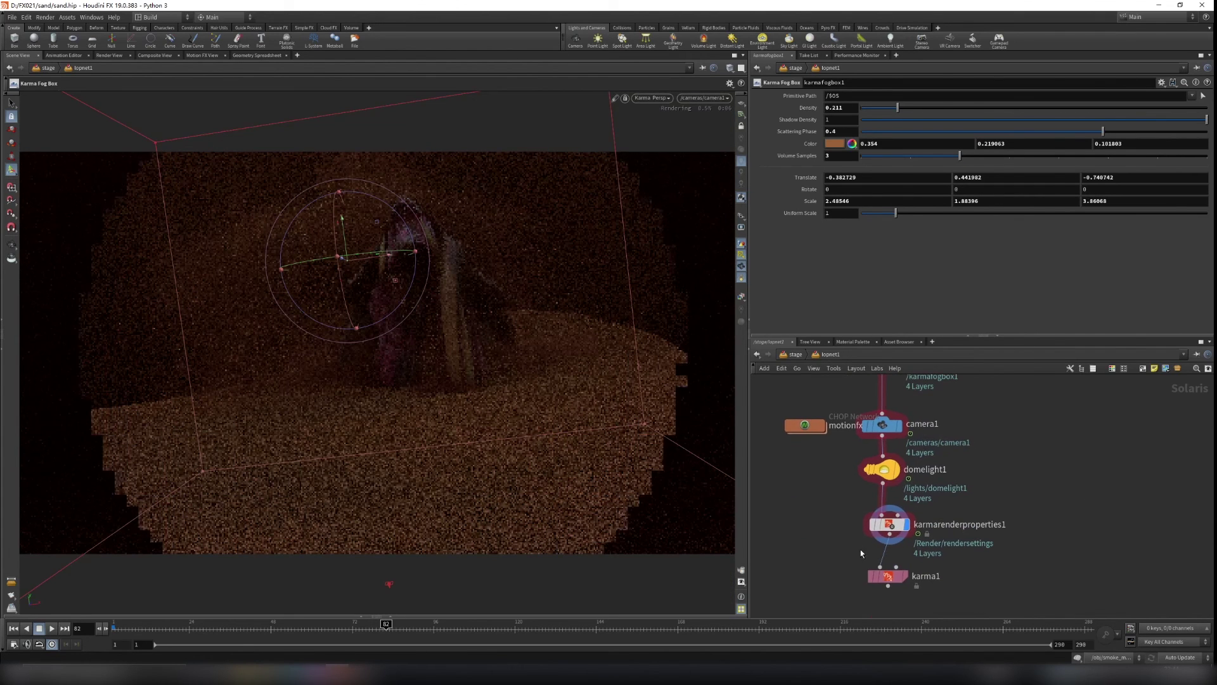
left_click(890, 525)
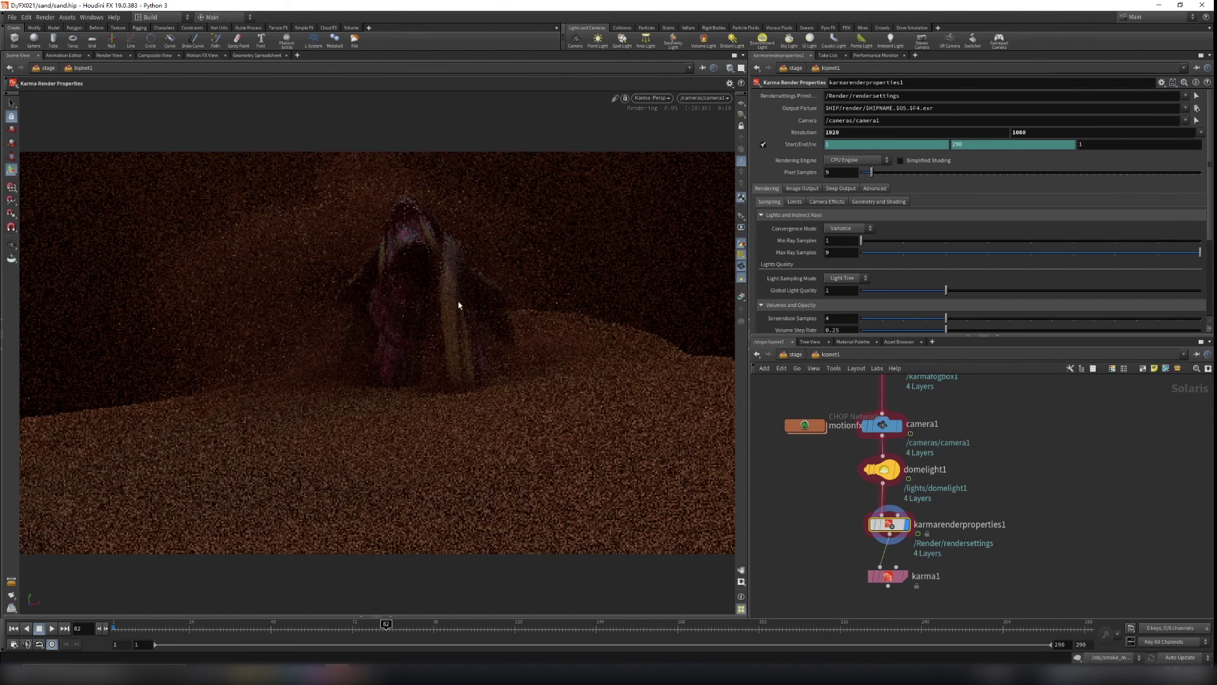
Review the node chain from merge1 through karmafogbox1, camera1, and domelight1 to the Karma render properties
middle_click_drag(807, 468, 793, 571)
scroll(828, 538, "down", 1)
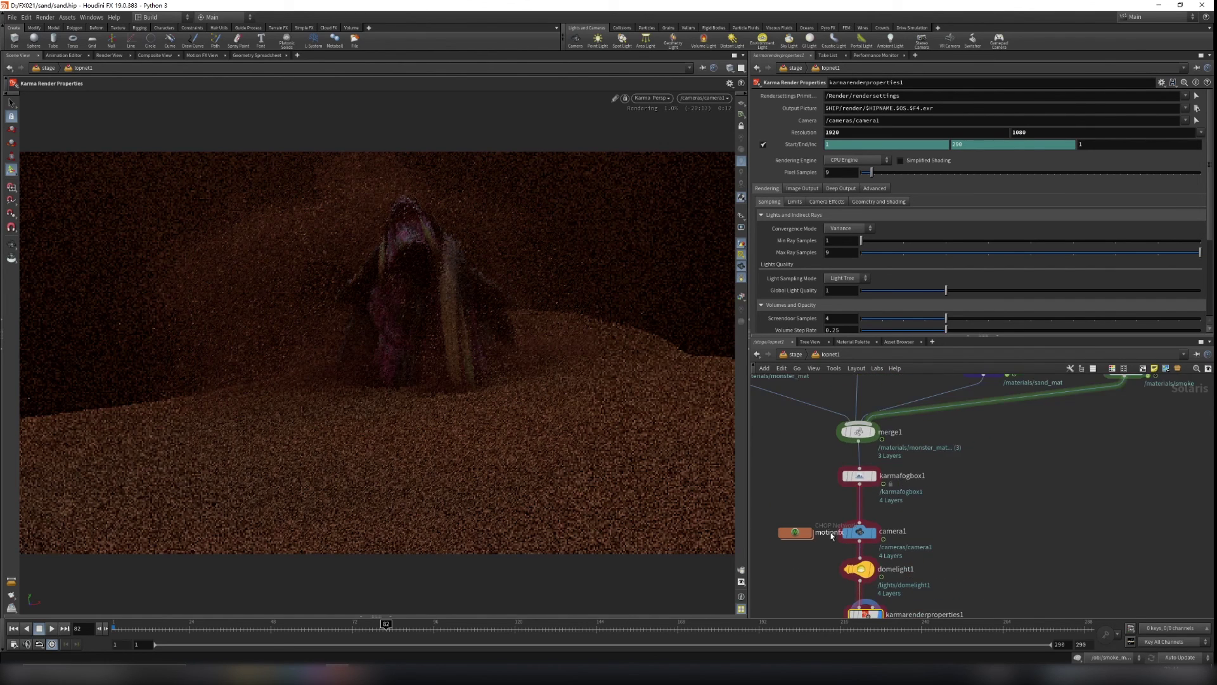
middle_click_drag(828, 500, 859, 467)
scroll(859, 467, "down", 3)
scroll(862, 466, "up", 3)
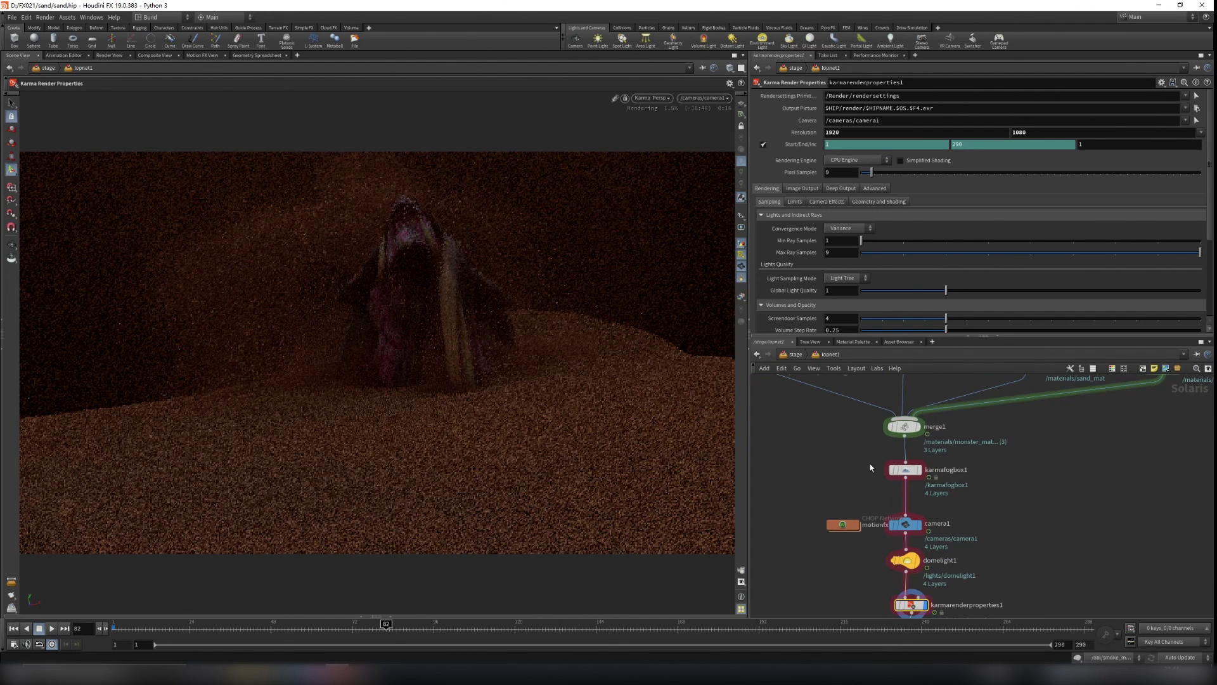
scroll(977, 480, "up", 3)
middle_click_drag(966, 511, 1015, 557)
middle_click_drag(1082, 595, 1070, 494)
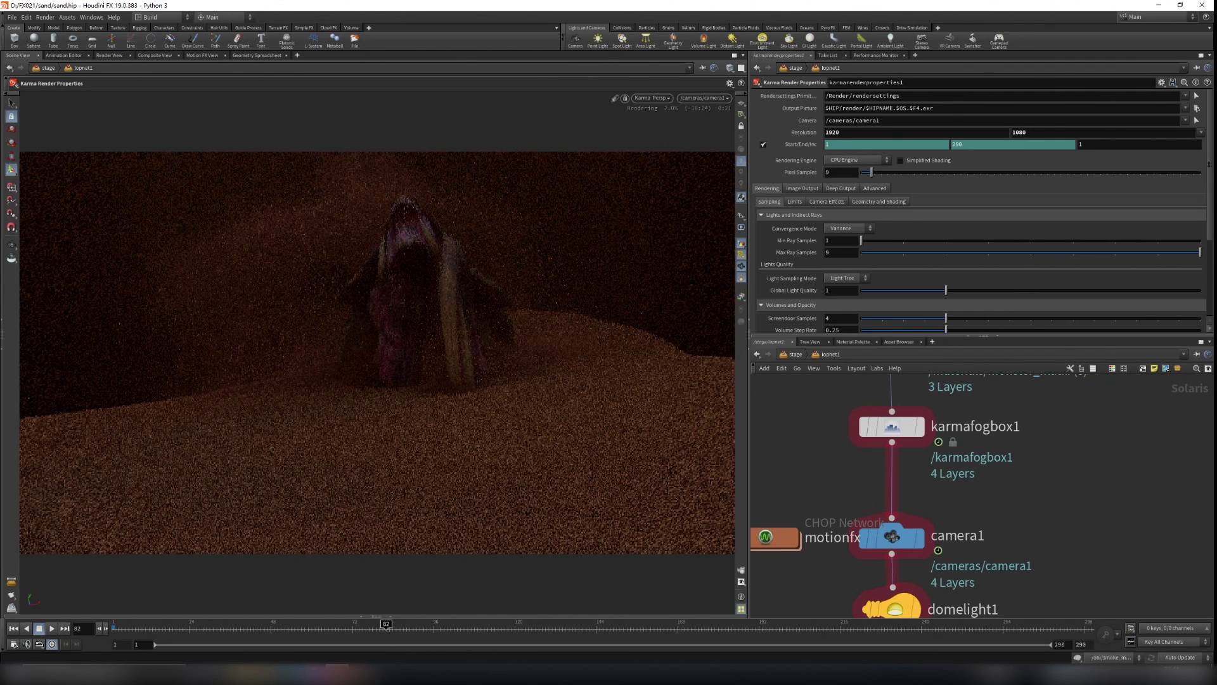